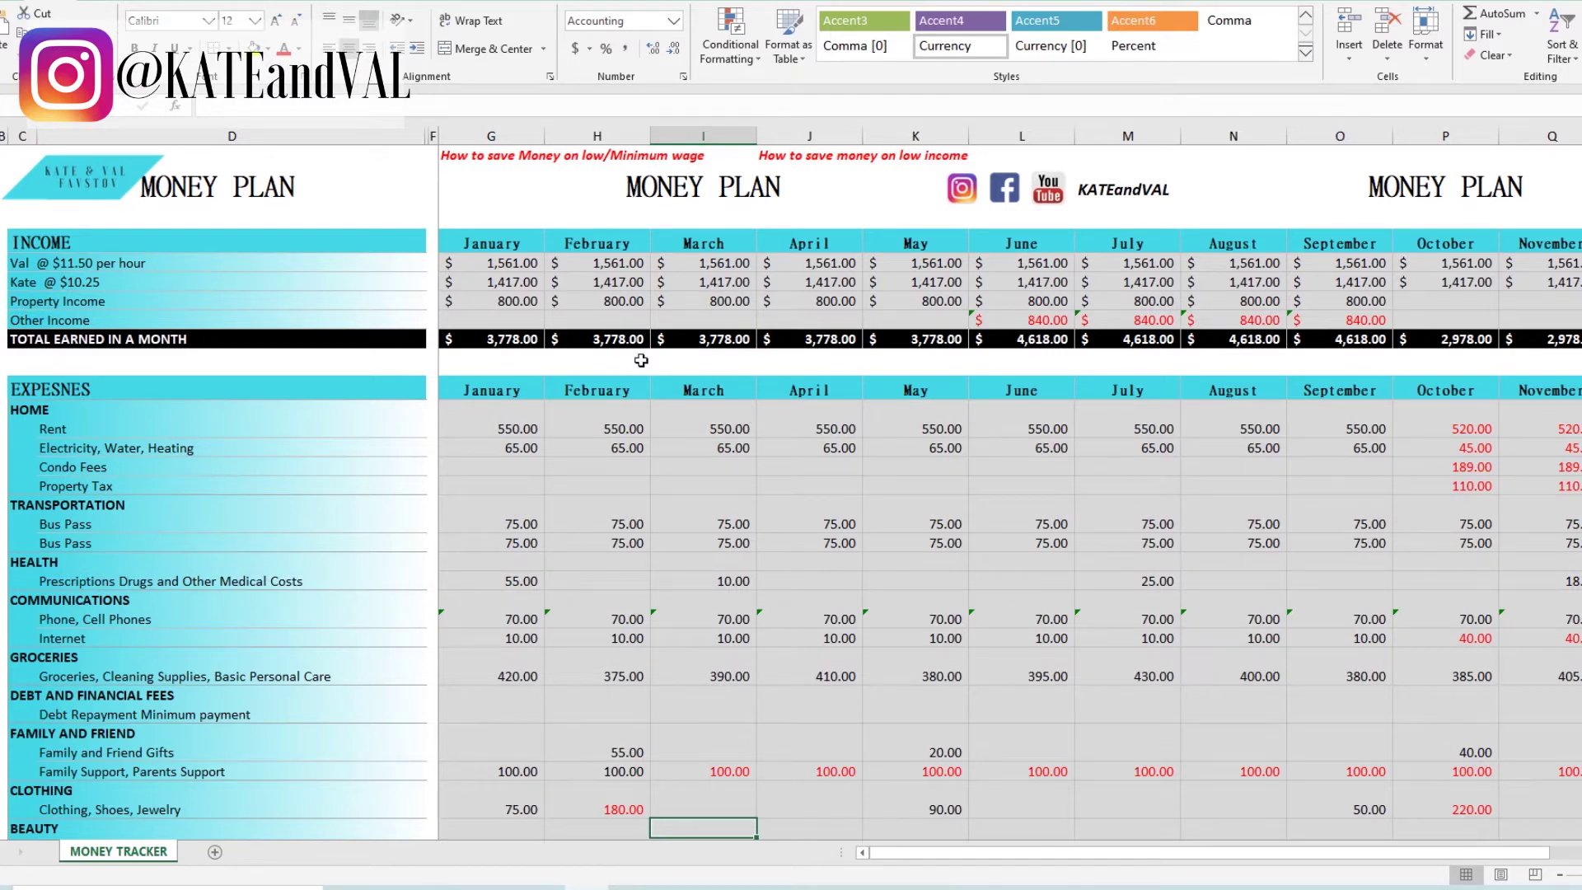
- Review the January income entries for the two wages and the property income in the money plan
click(491, 263)
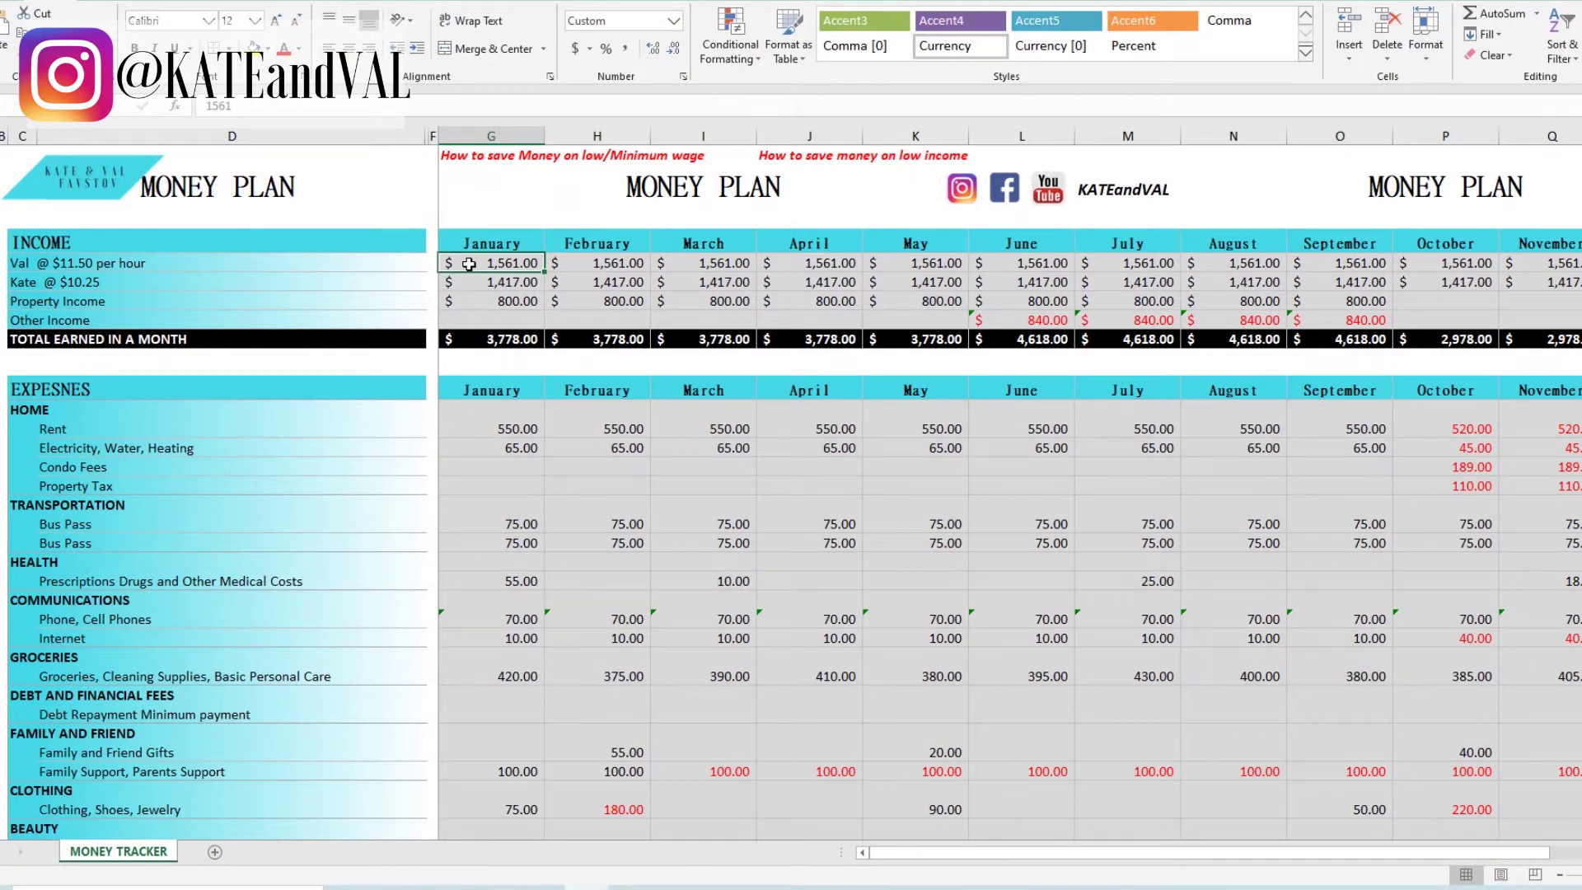
click(482, 281)
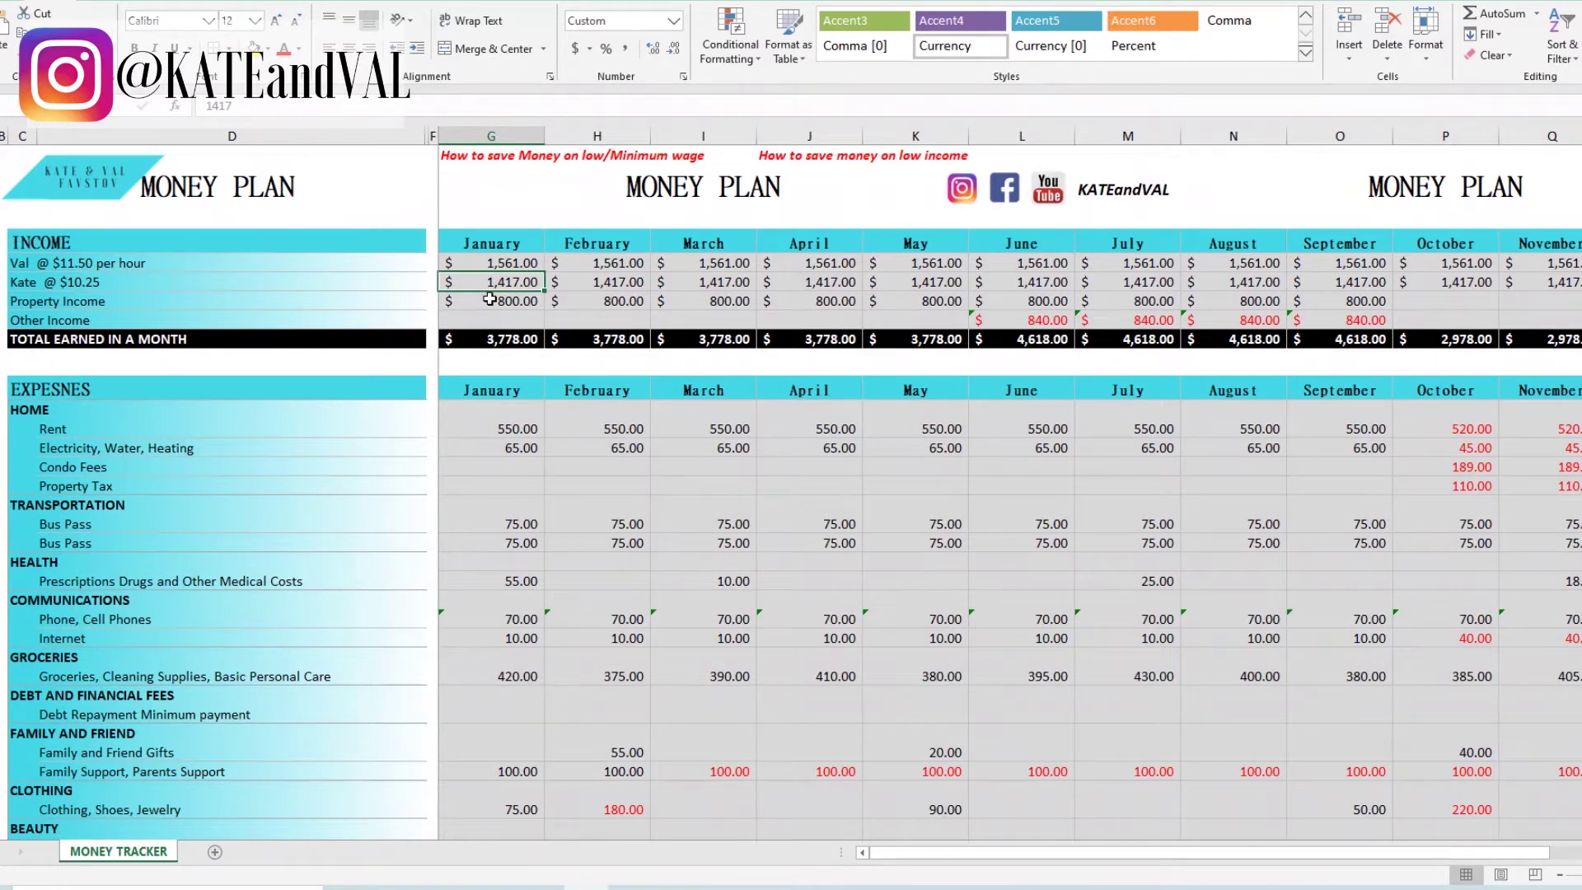
click(490, 299)
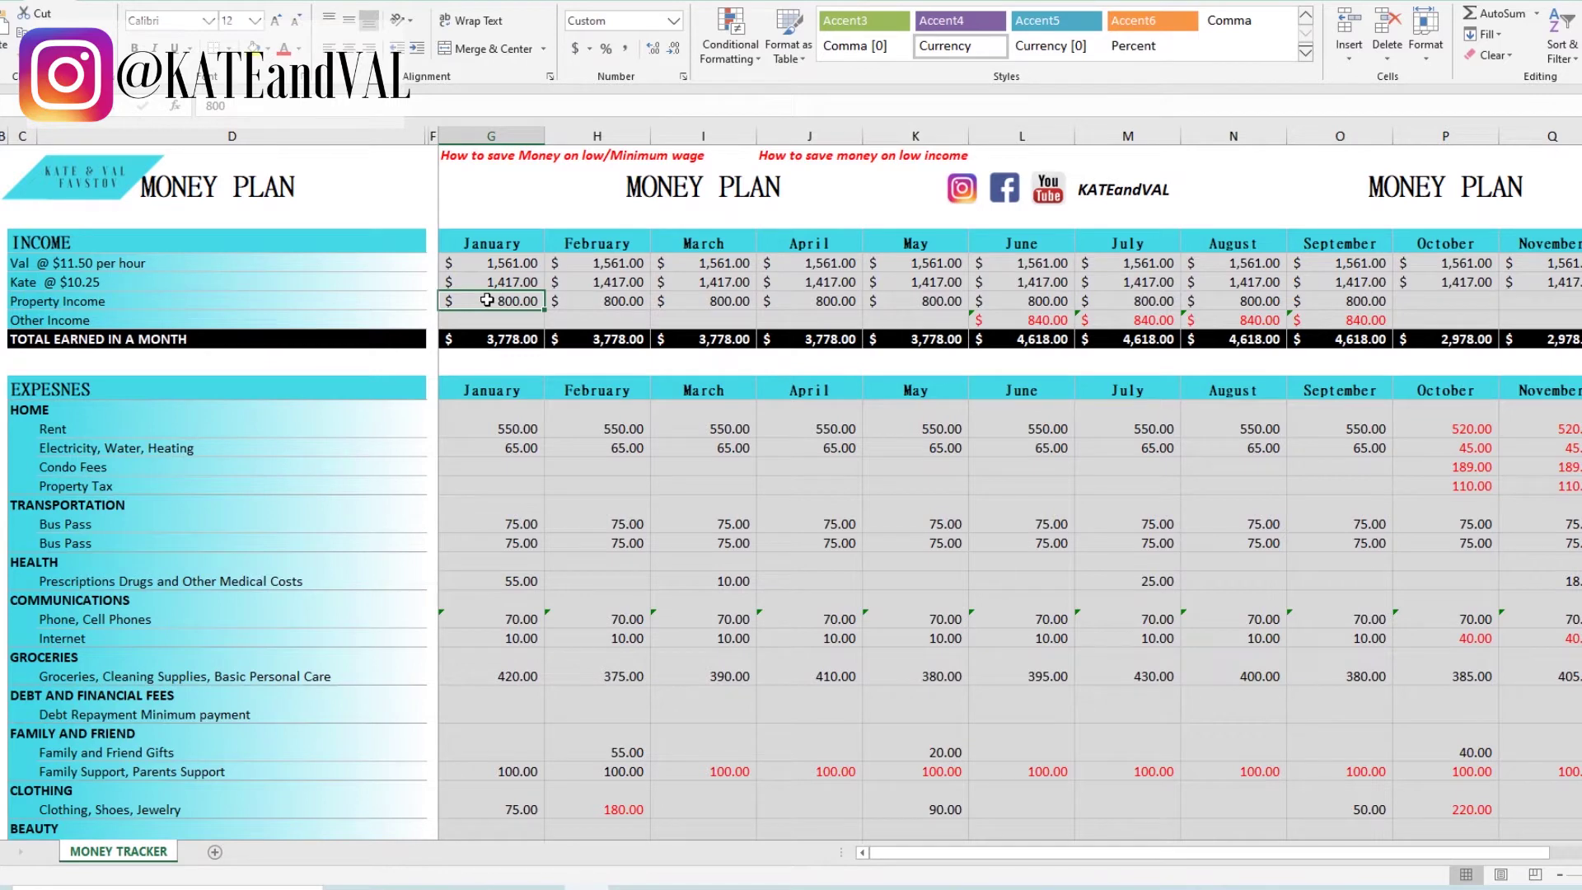
- Examine the January expenses for rent, utilities, bus passes and medical costs
scroll(487, 300, down, 1)
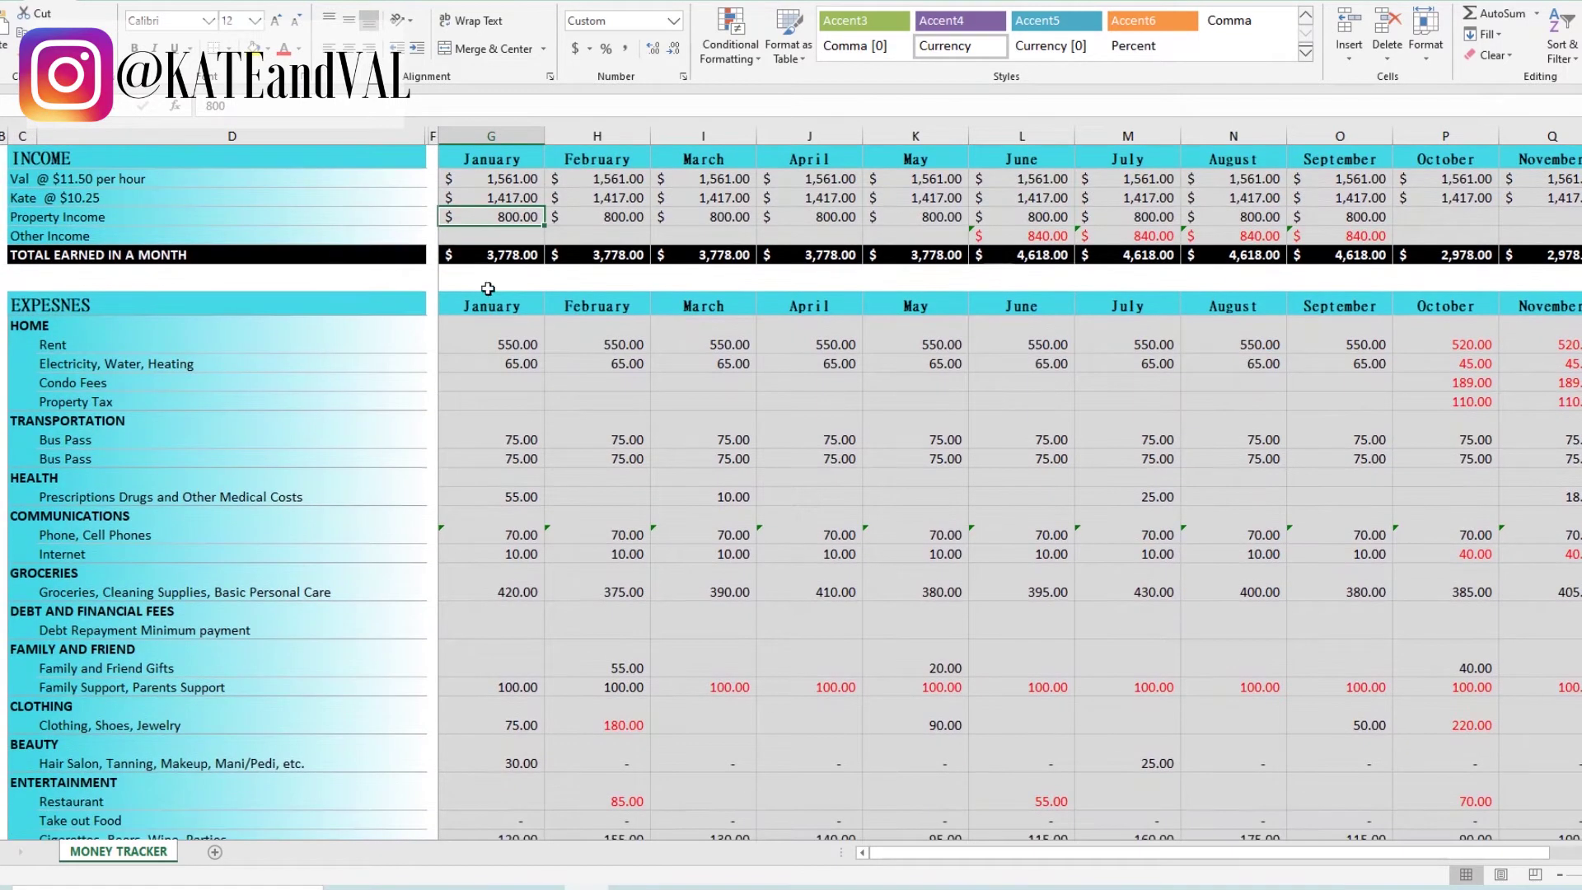
click(485, 345)
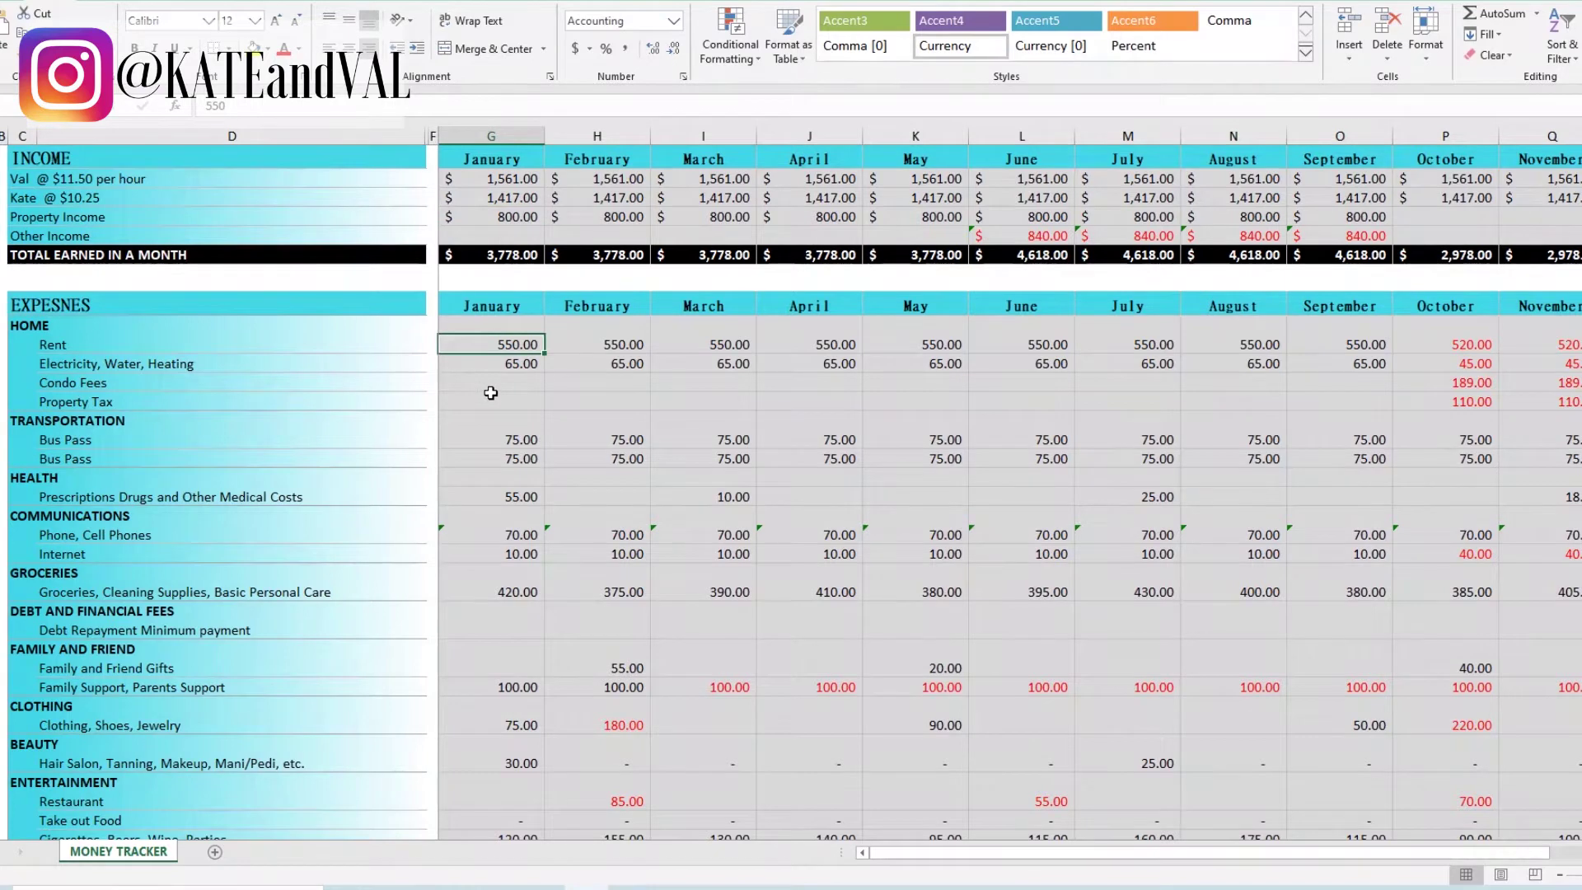
click(491, 368)
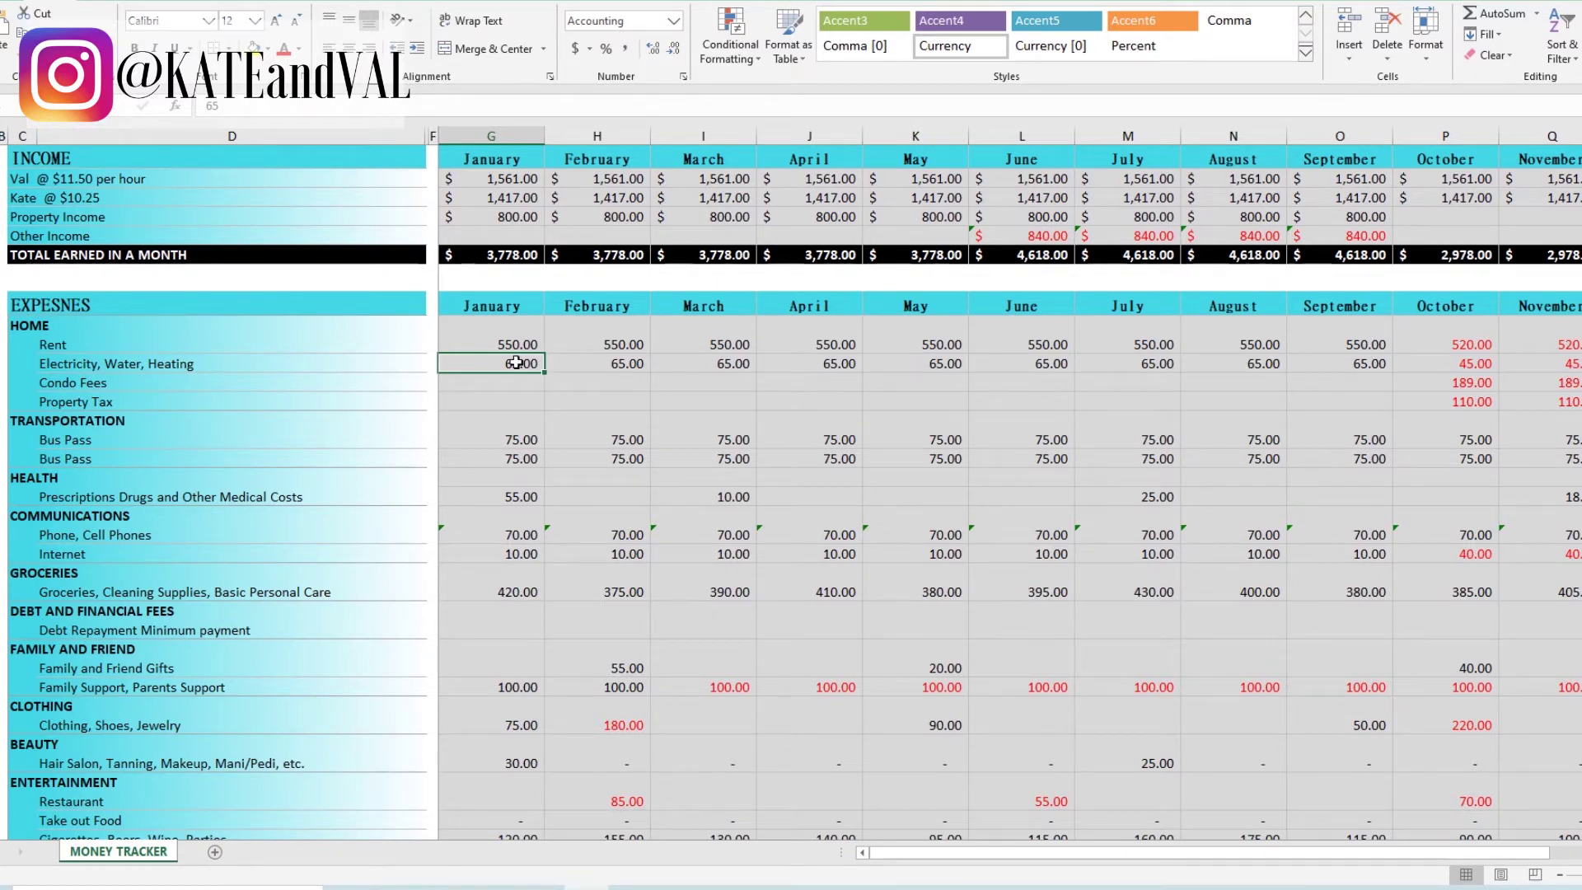
drag(503, 439, 507, 452)
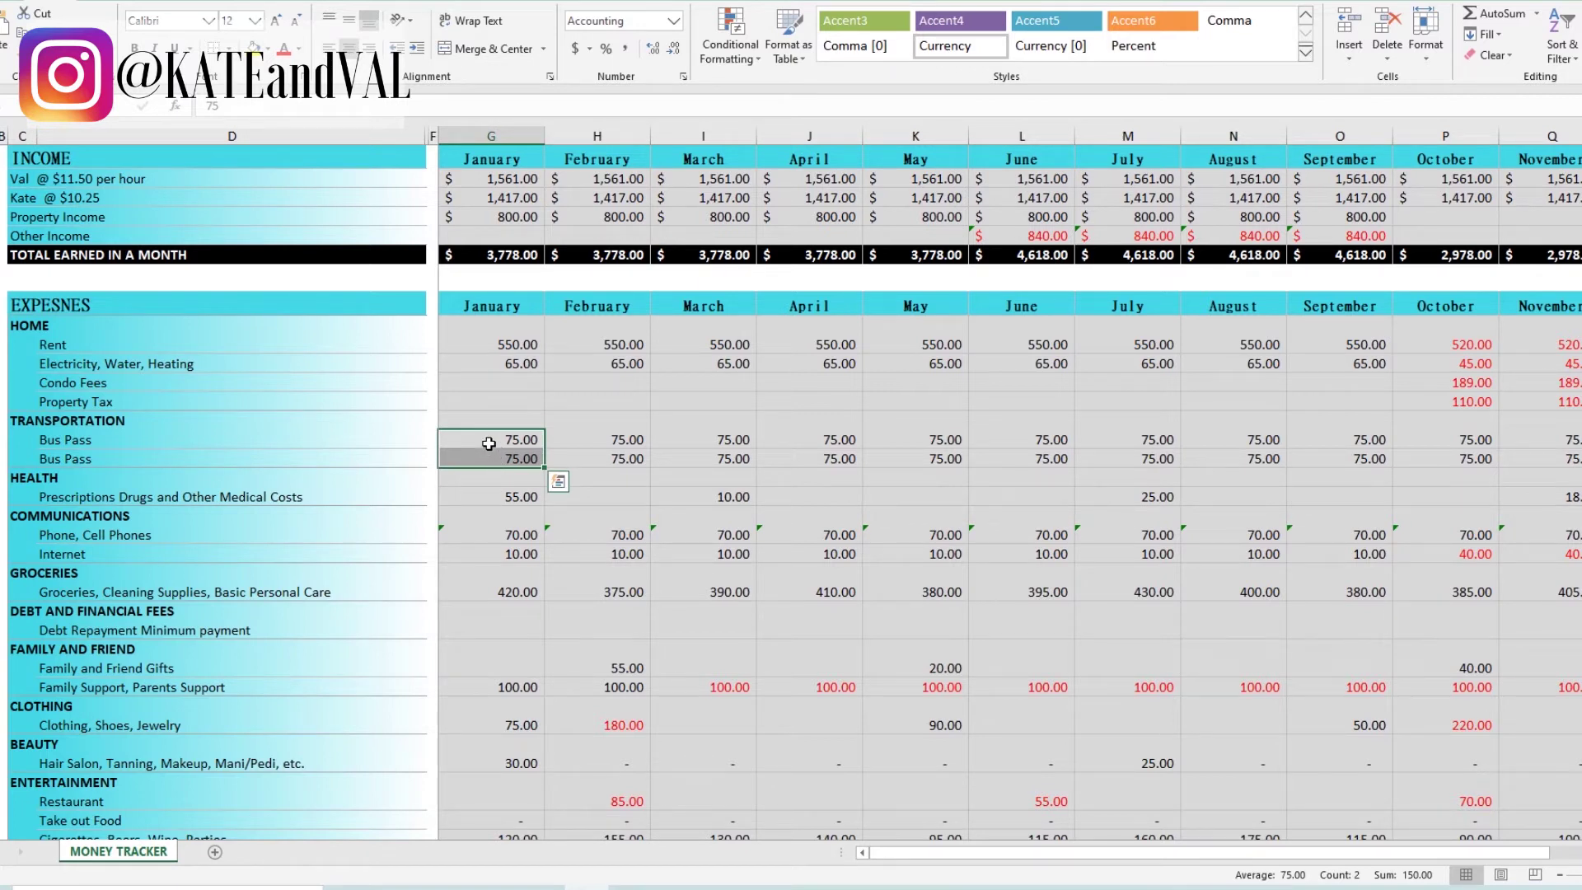
click(491, 497)
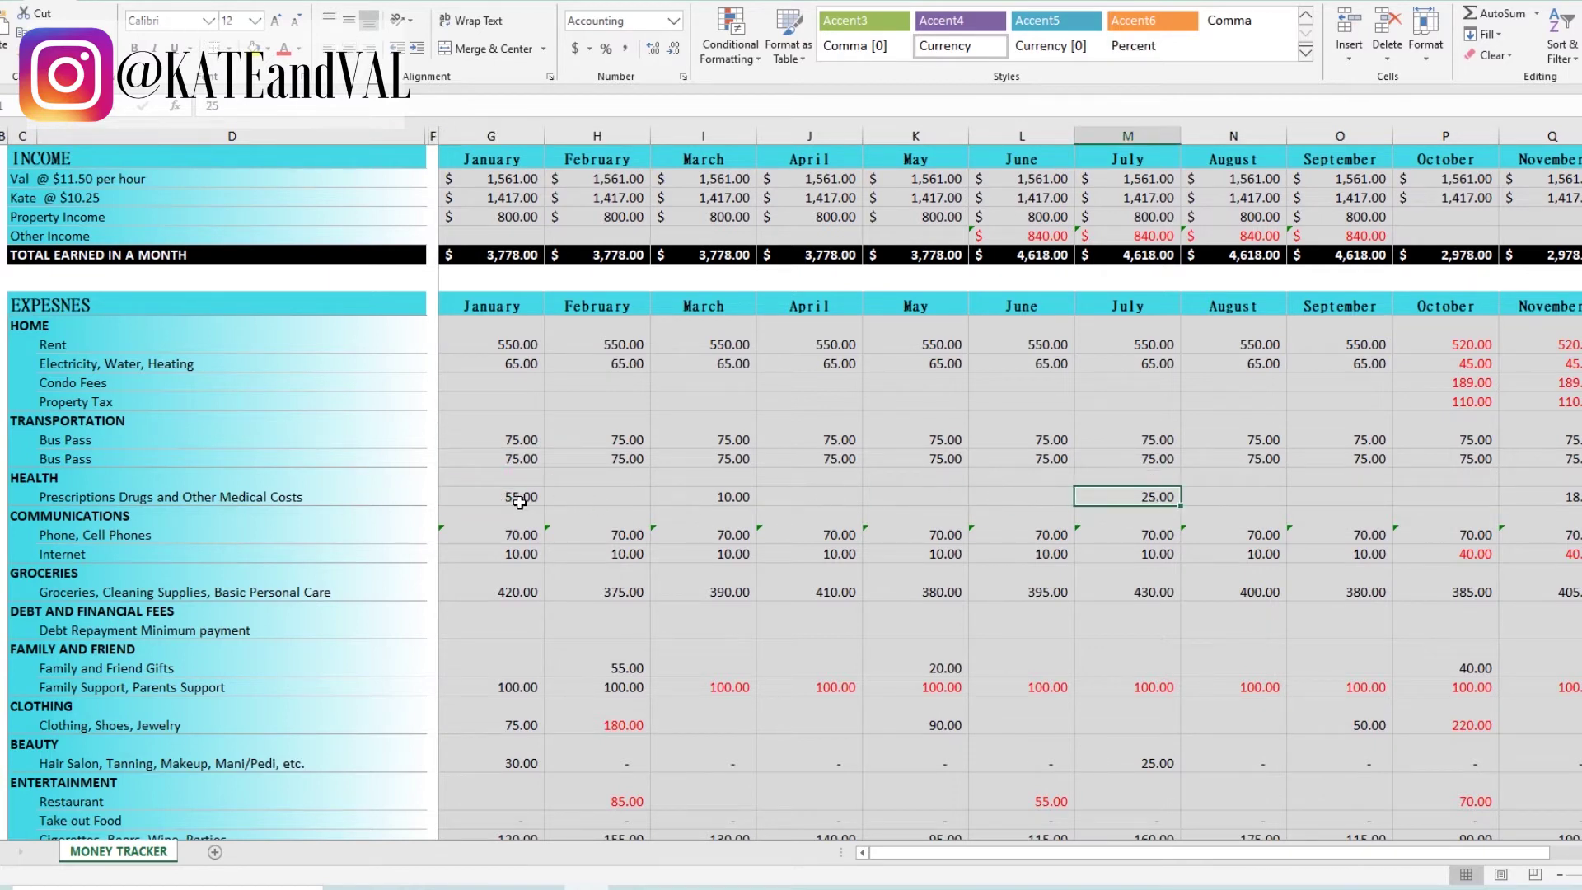
click(511, 492)
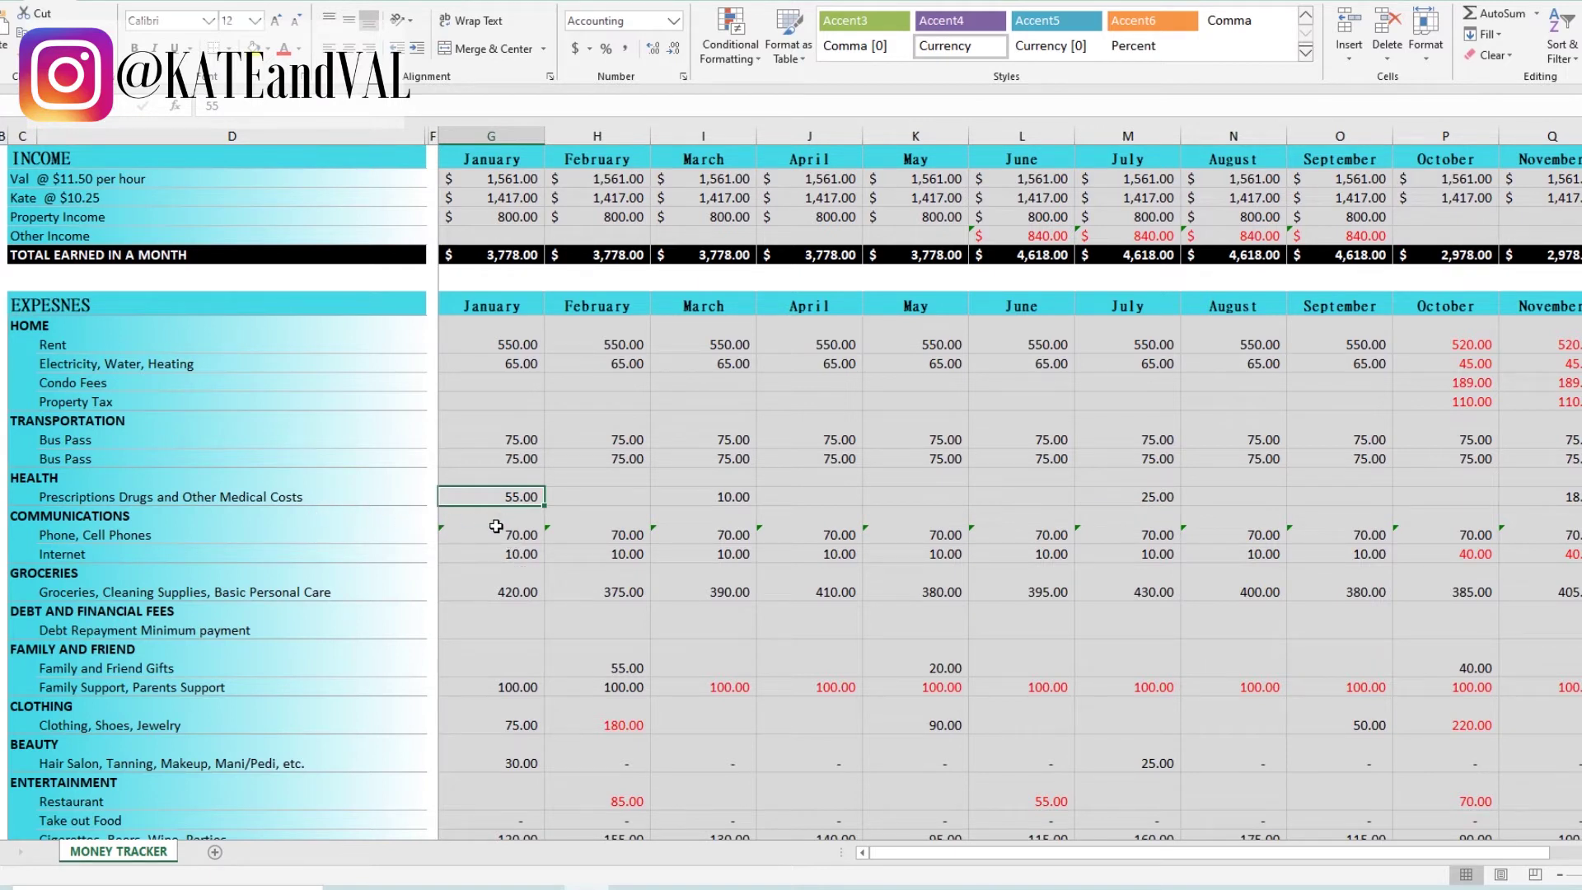
- Compare the monthly phone and internet costs, and check the groceries spending starting with January
click(1, 535)
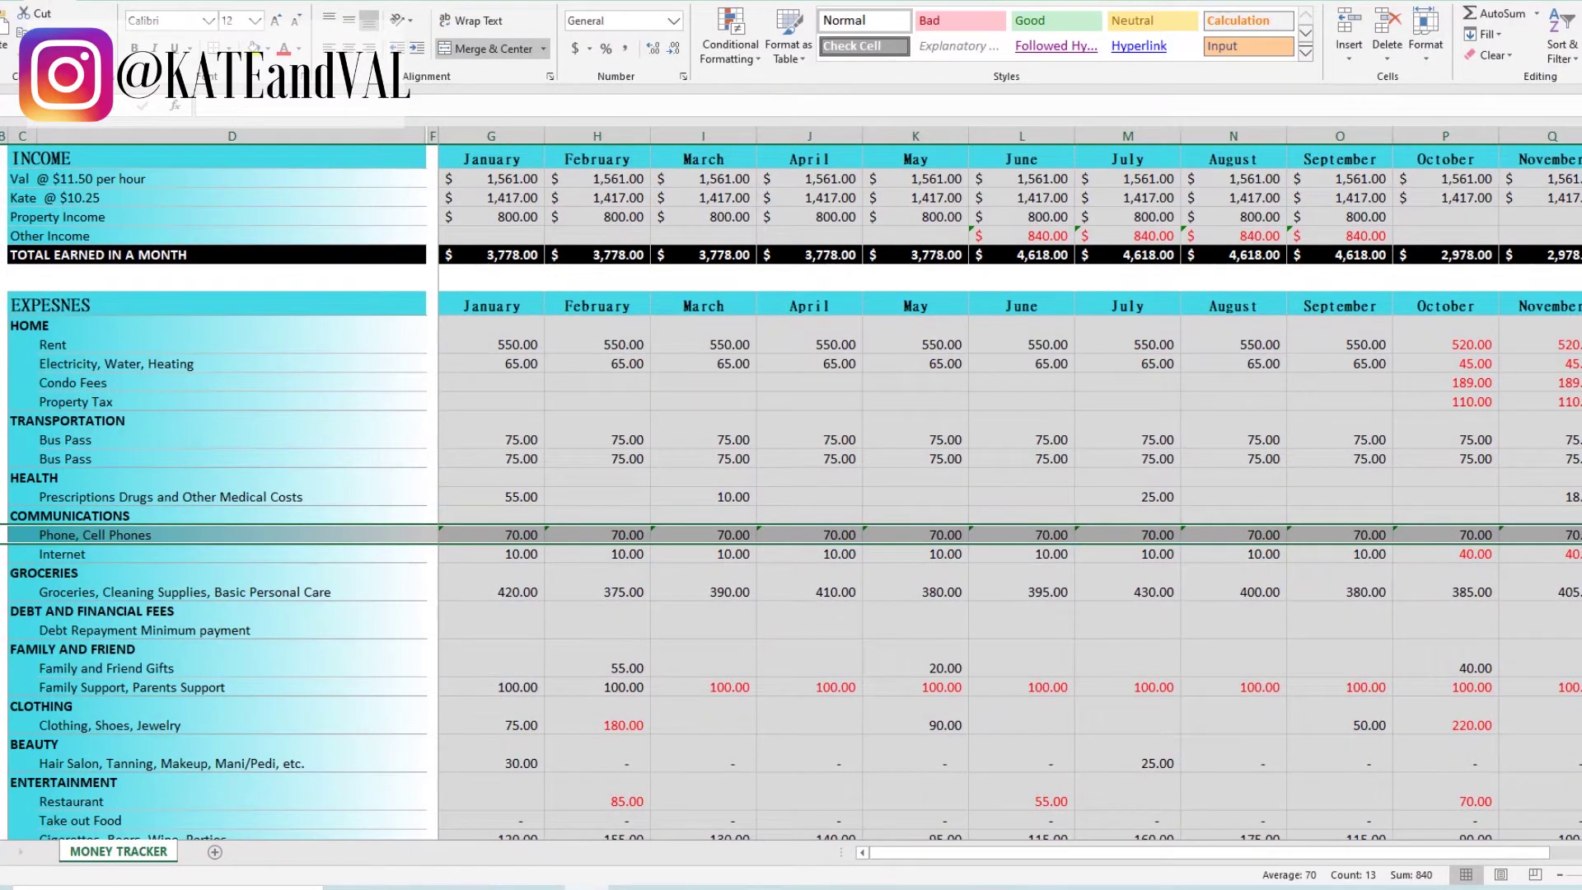
drag(514, 554, 1001, 544)
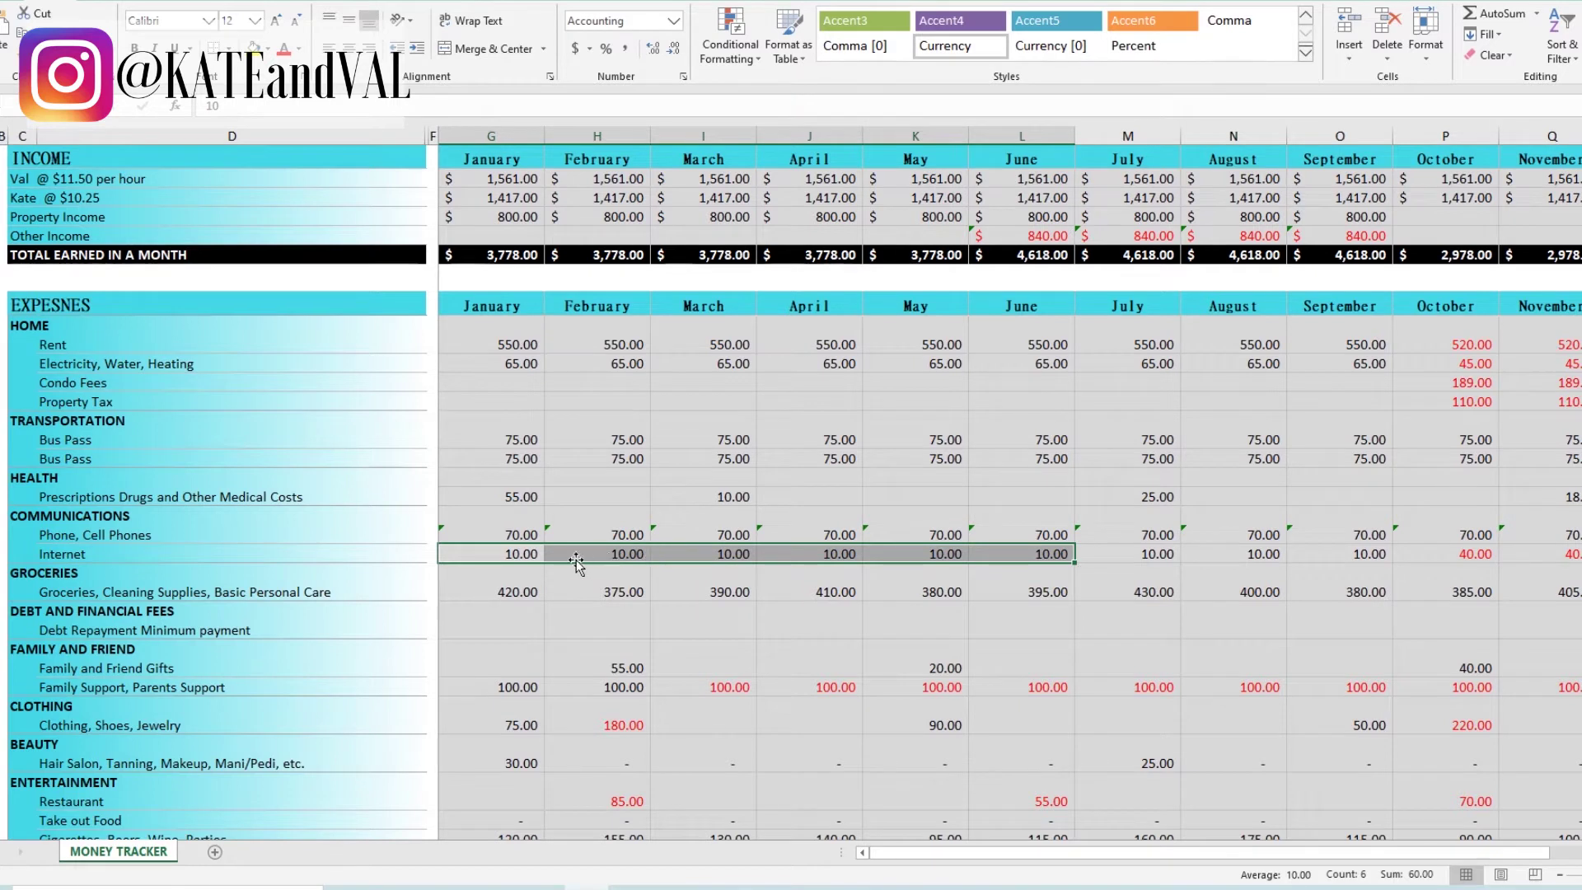
click(497, 590)
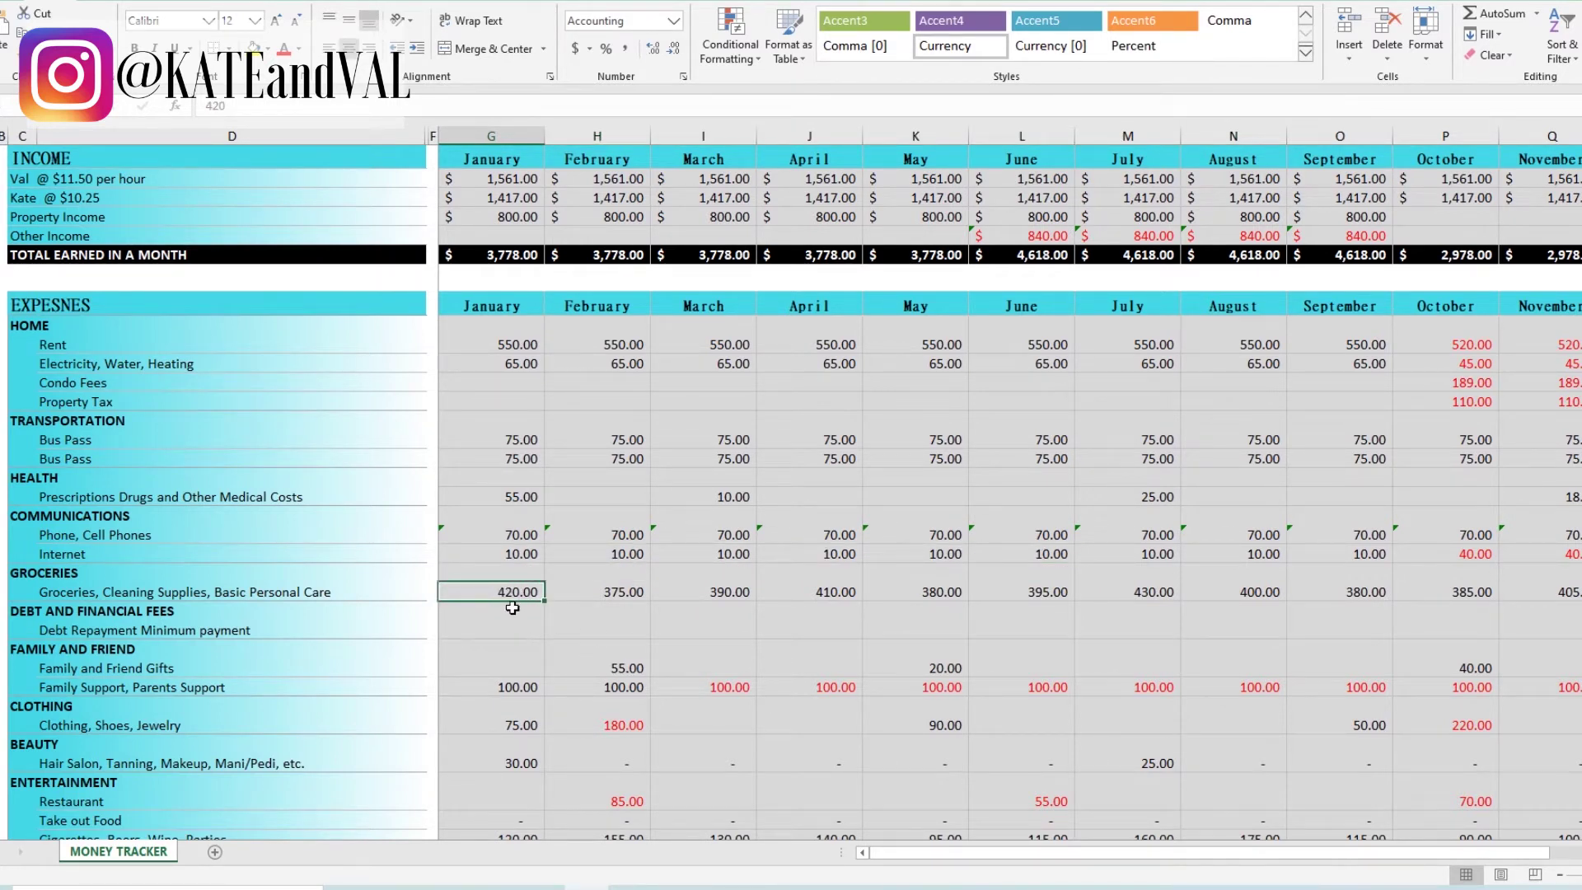
mouse_move(1024, 853)
mouse_down()
mouse_move(1051, 848)
mouse_move(1000, 848)
mouse_up()
- Examine the February family and friend gifts entry and the whole Family Support, Parents Support row
scroll(439, 631, down, 1)
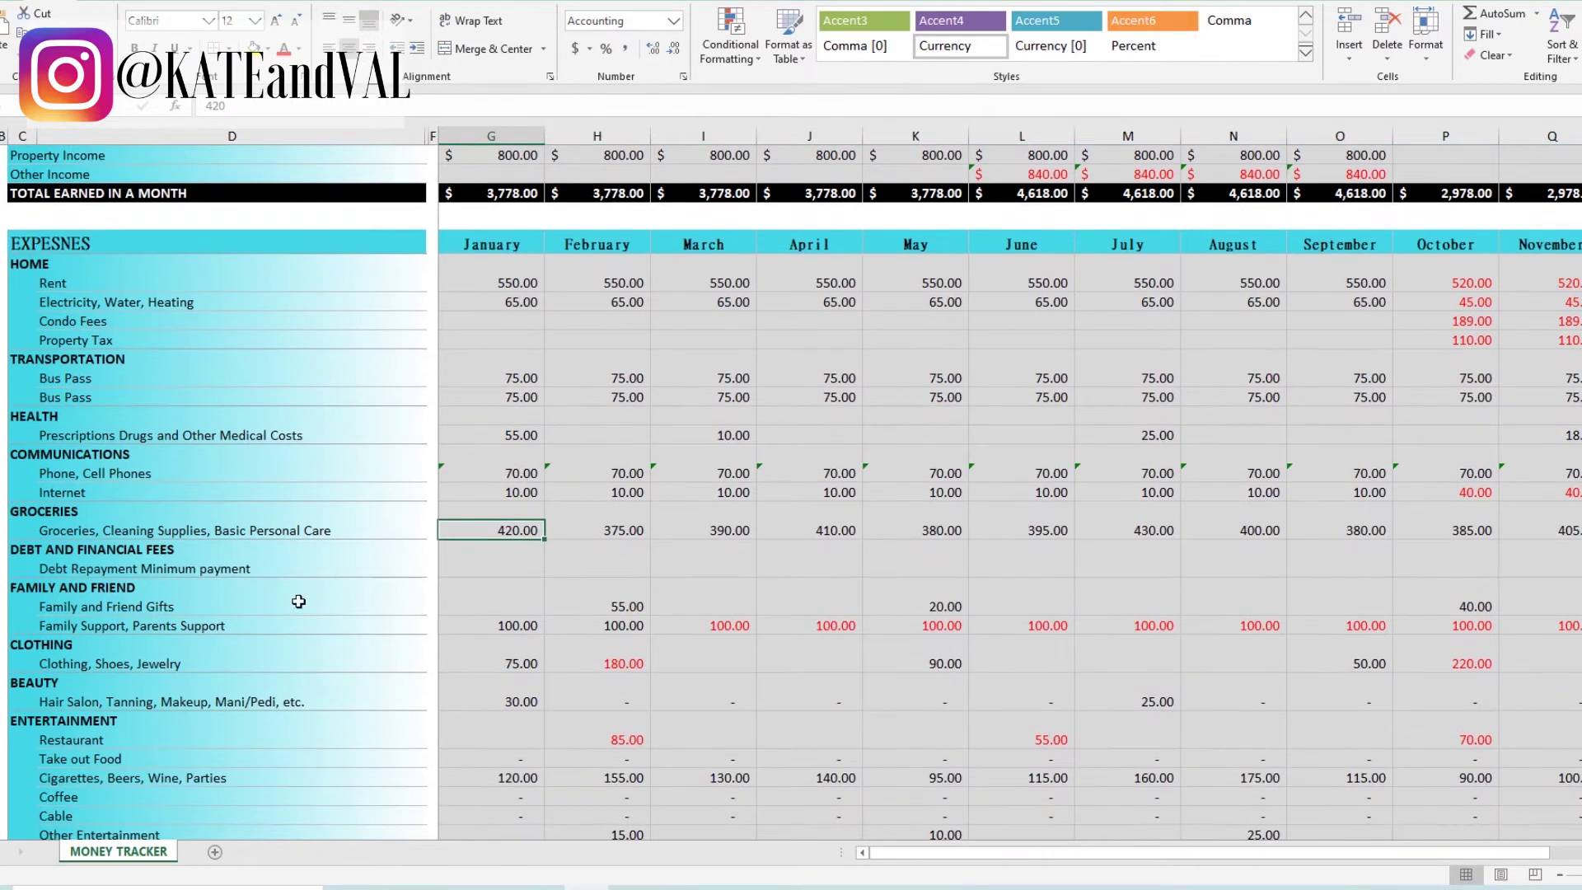
click(613, 607)
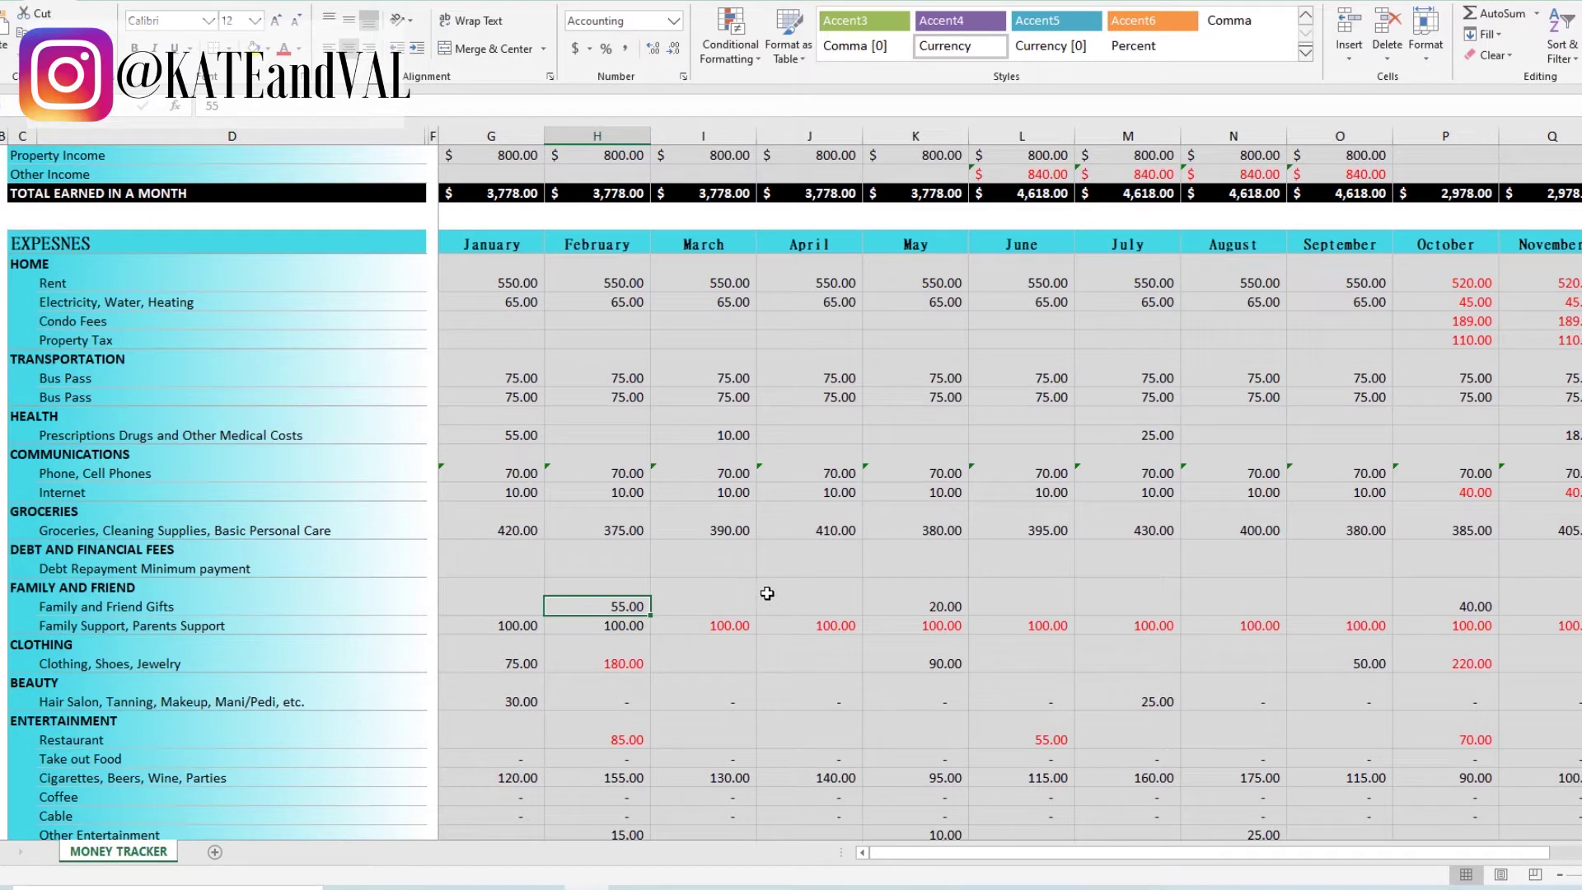
click(3, 625)
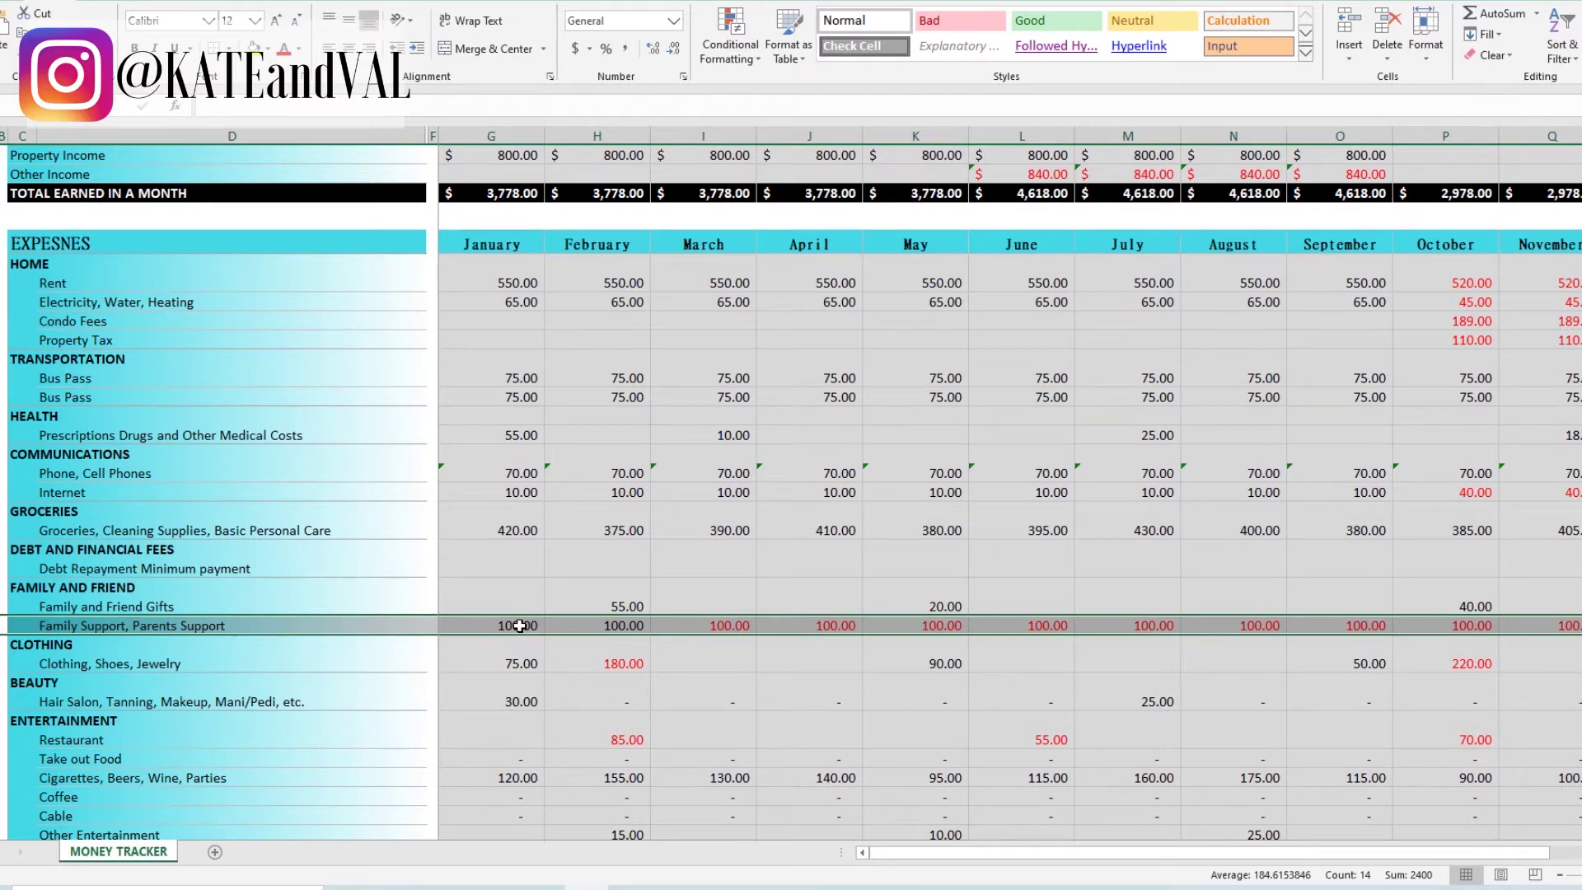
- Review the Clothing, Shoes, Jewelry spending for January, February, May and October
scroll(518, 626, down, 1)
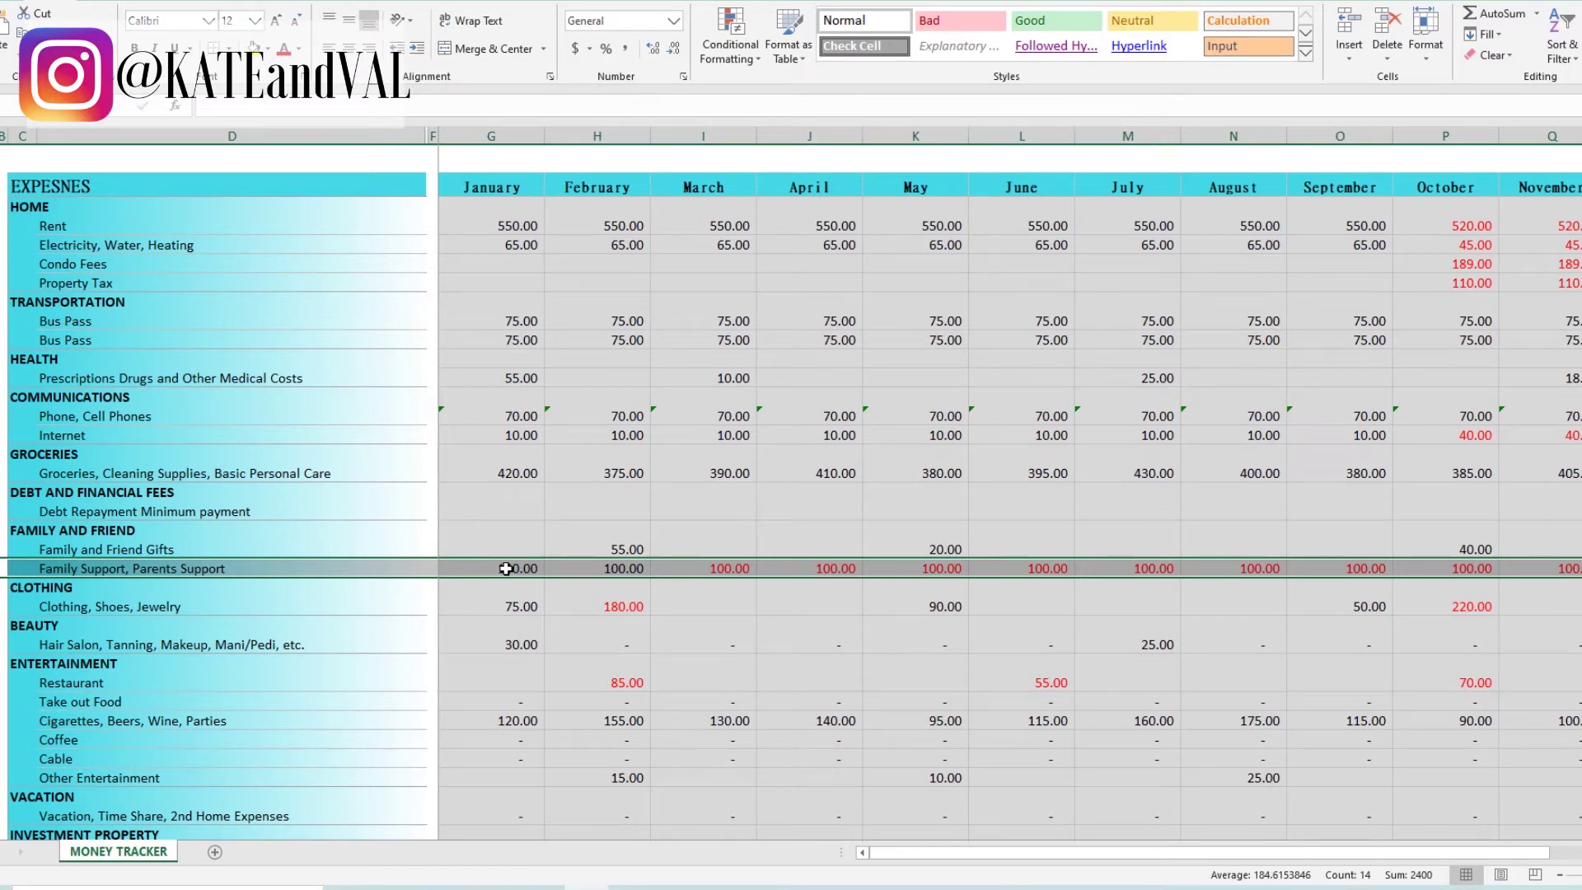
click(484, 606)
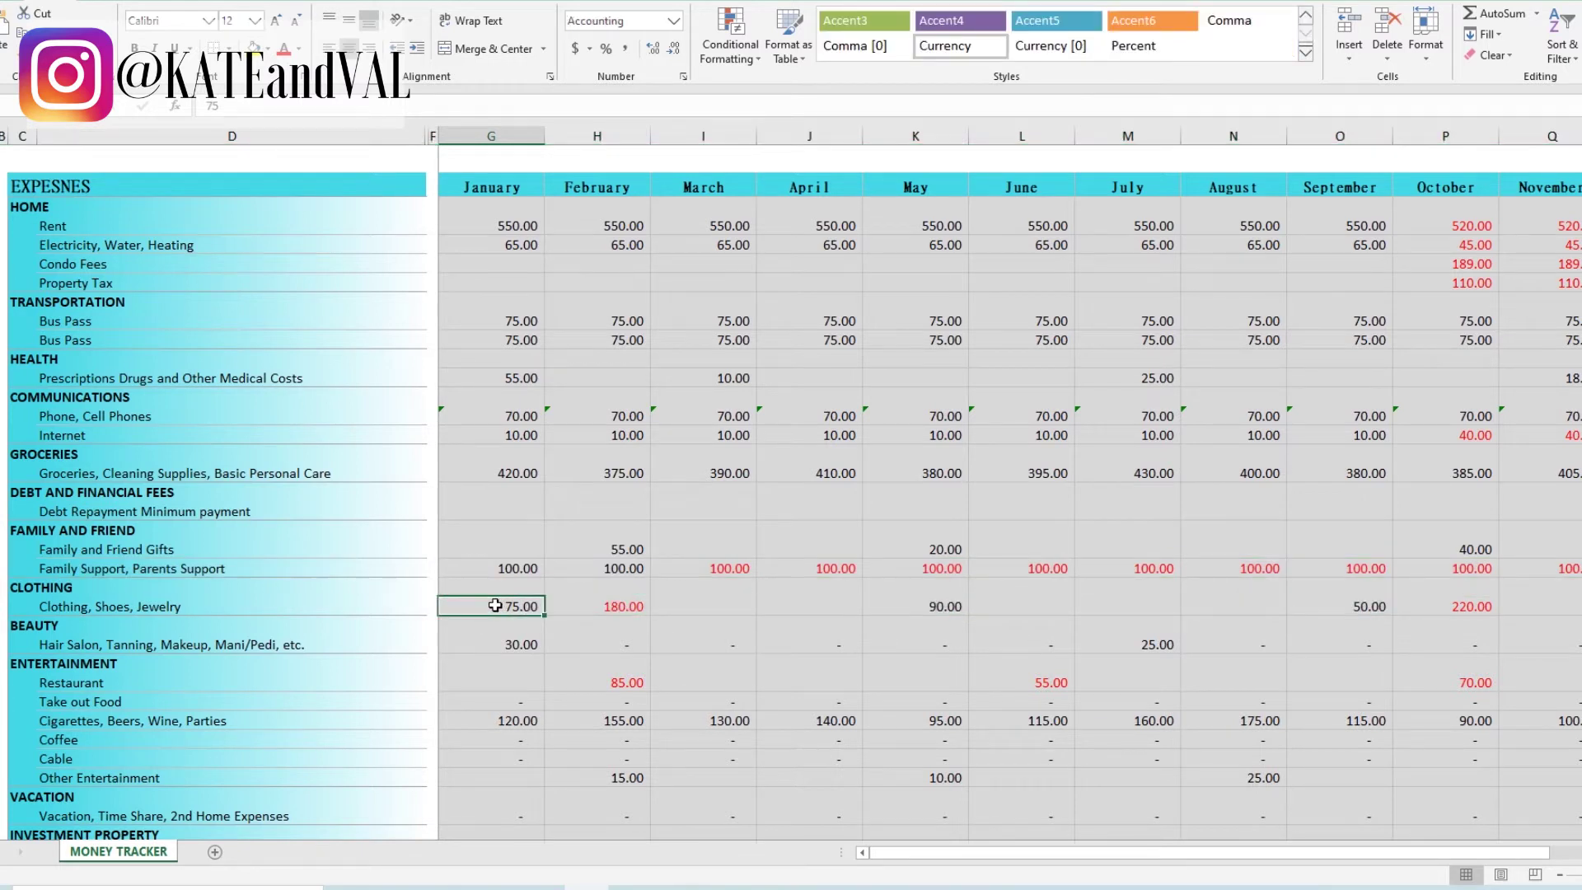
click(583, 606)
click(935, 605)
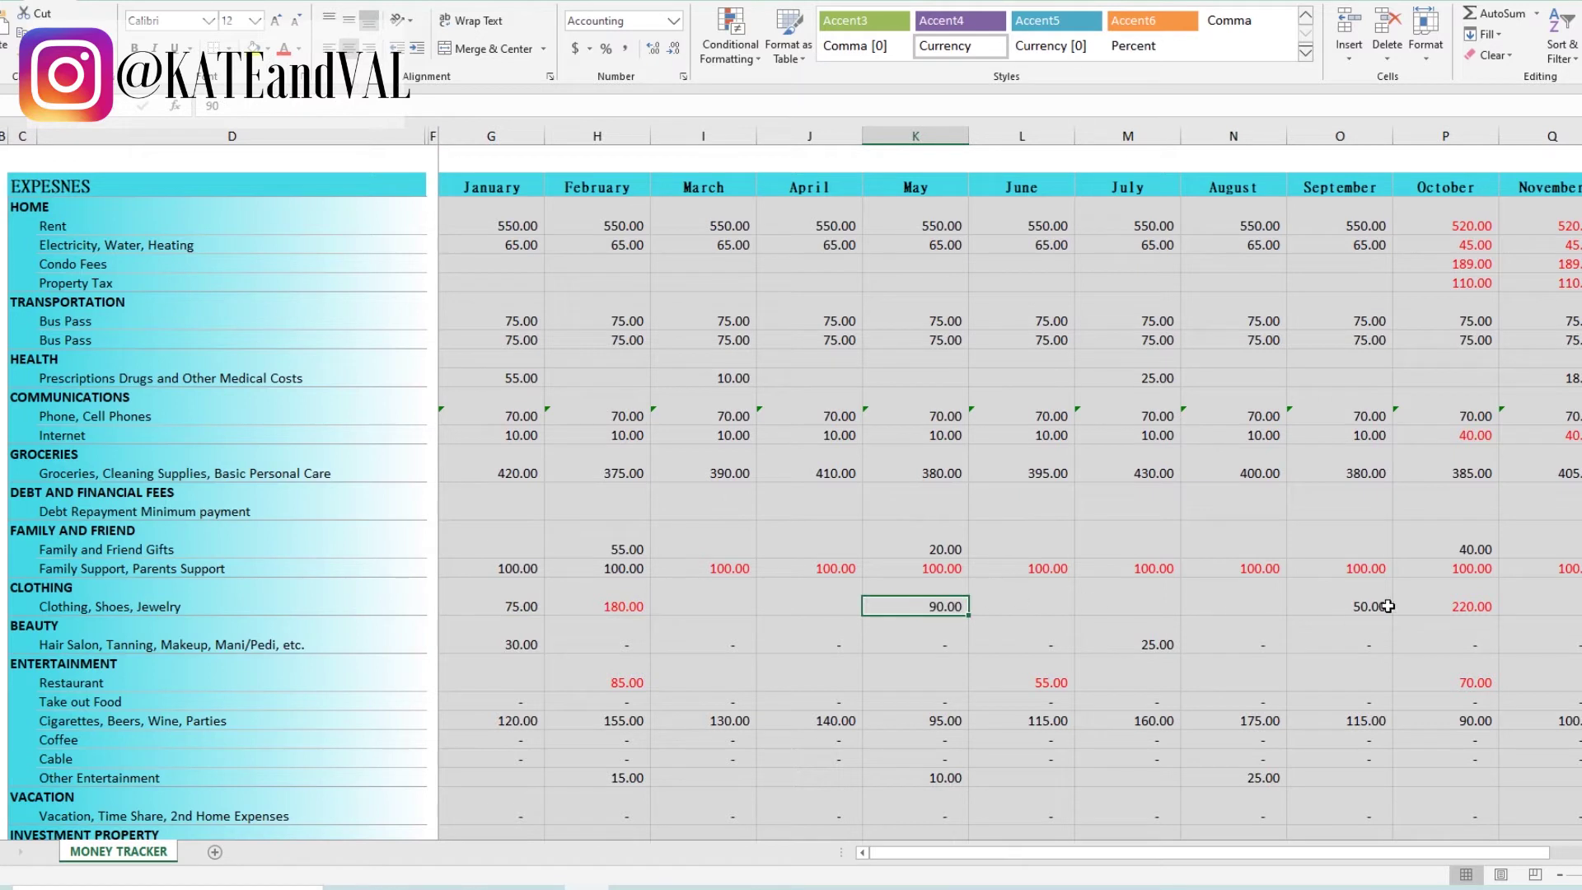
click(1428, 603)
drag(1200, 850, 1164, 847)
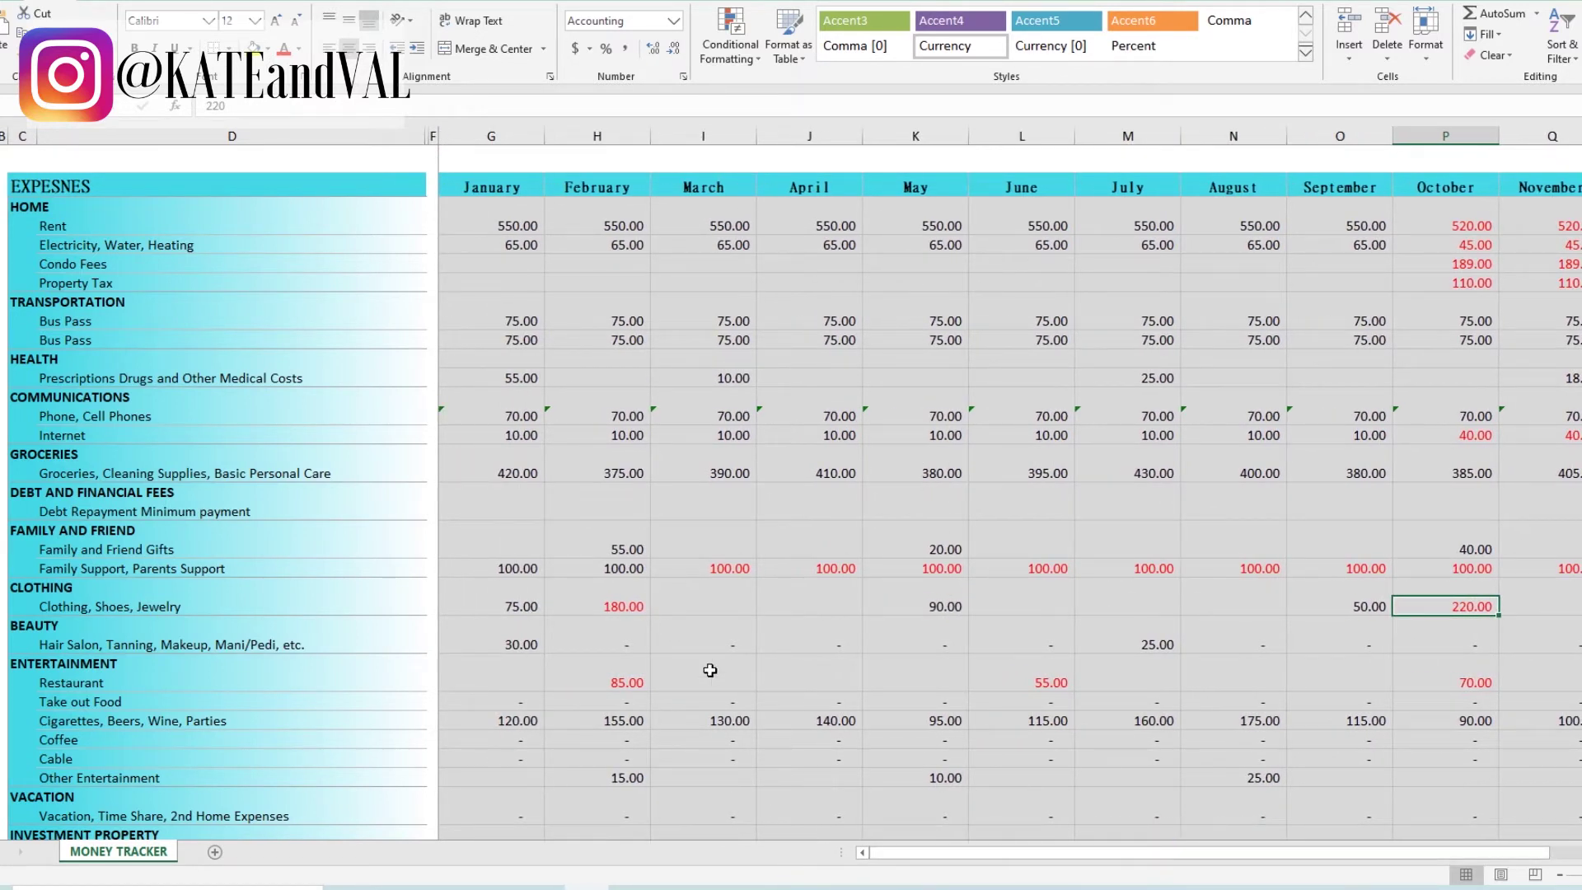
click(616, 606)
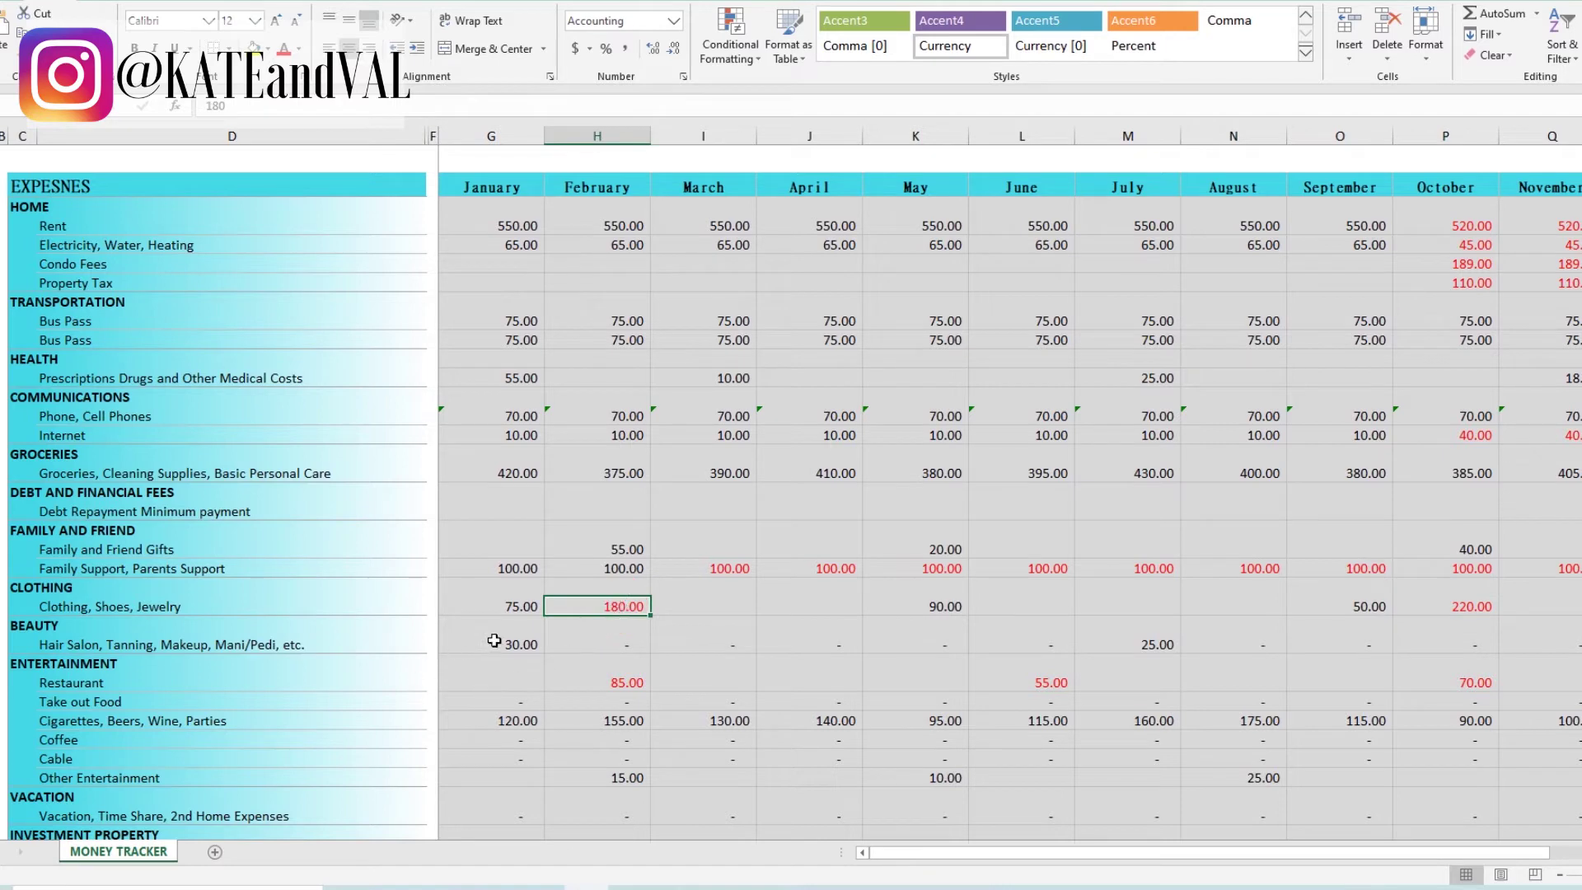
- Review the beauty expenses row across the year, checking the January and July entries
scroll(622, 624, down, 1)
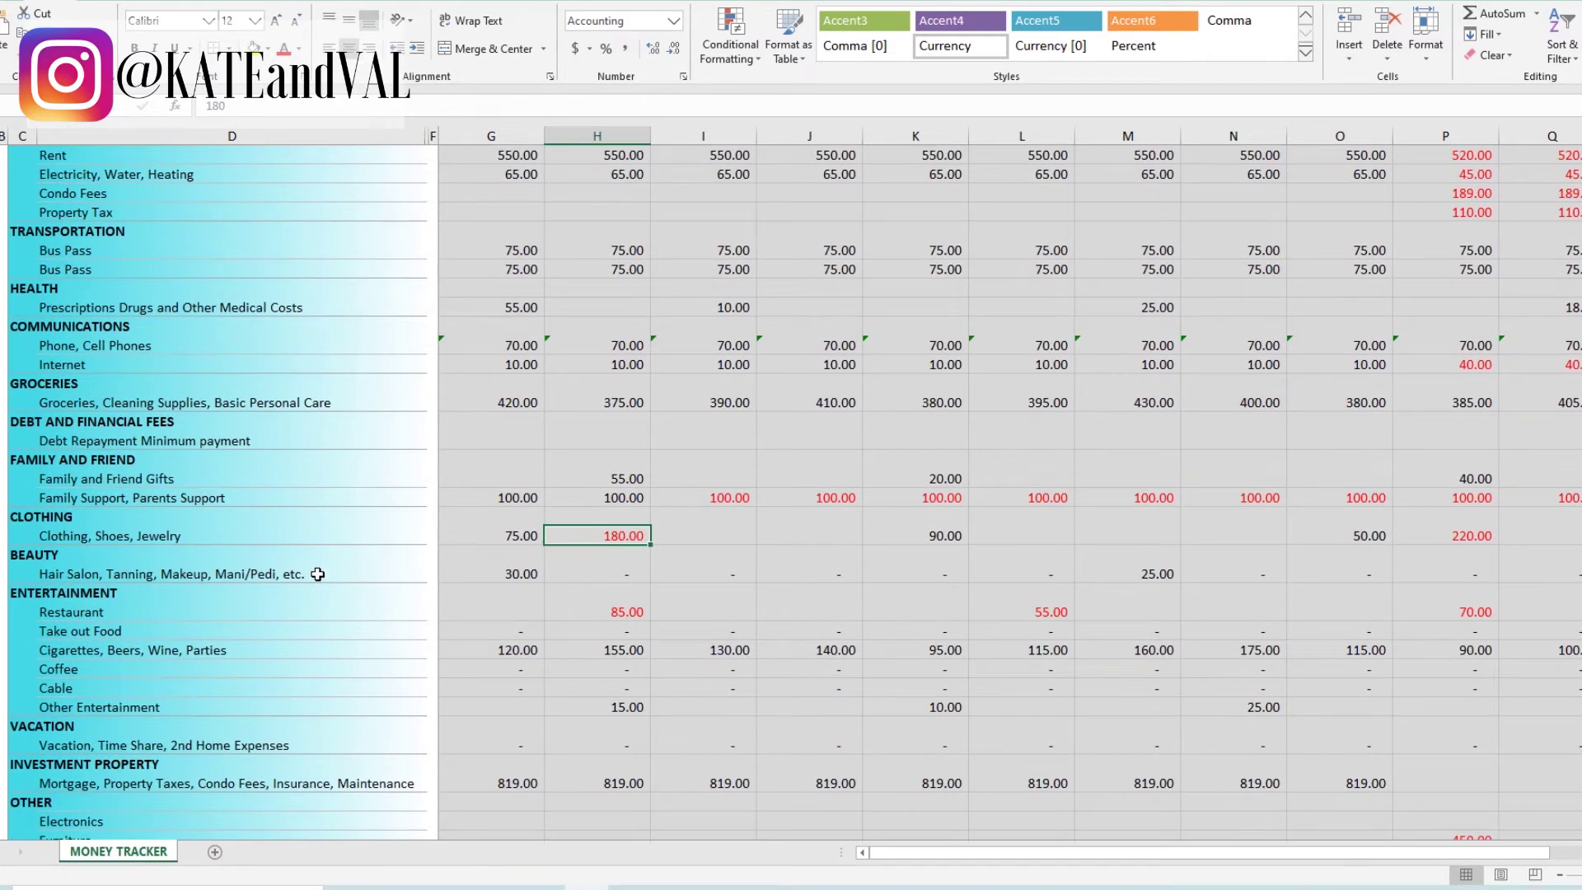
click(3, 574)
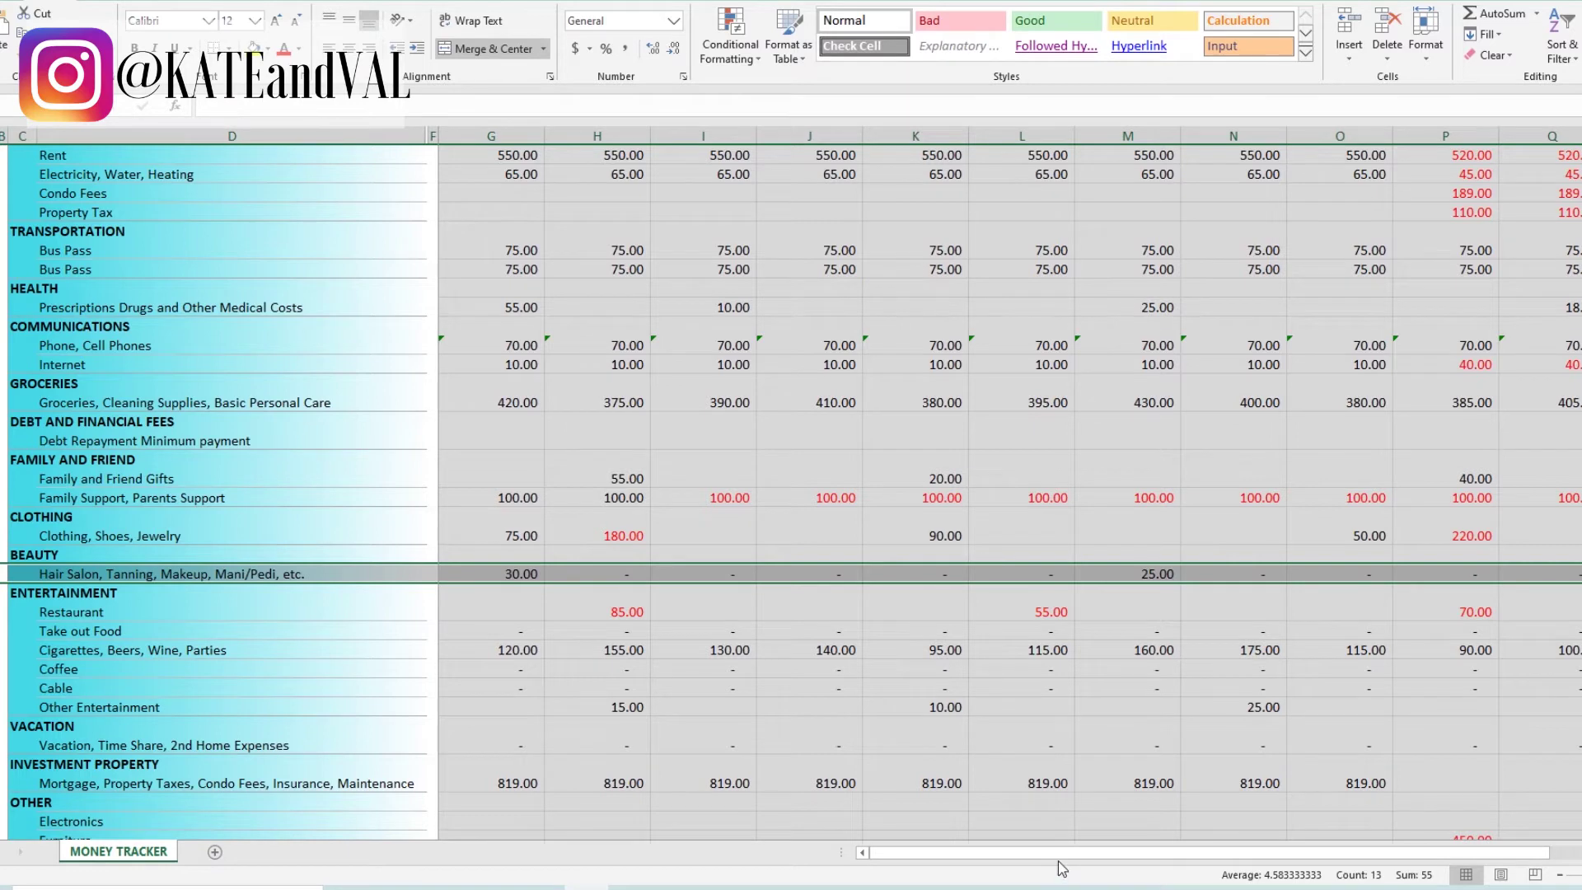
mouse_move(1062, 854)
mouse_down()
mouse_move(1129, 843)
mouse_move(1054, 845)
mouse_up()
click(462, 572)
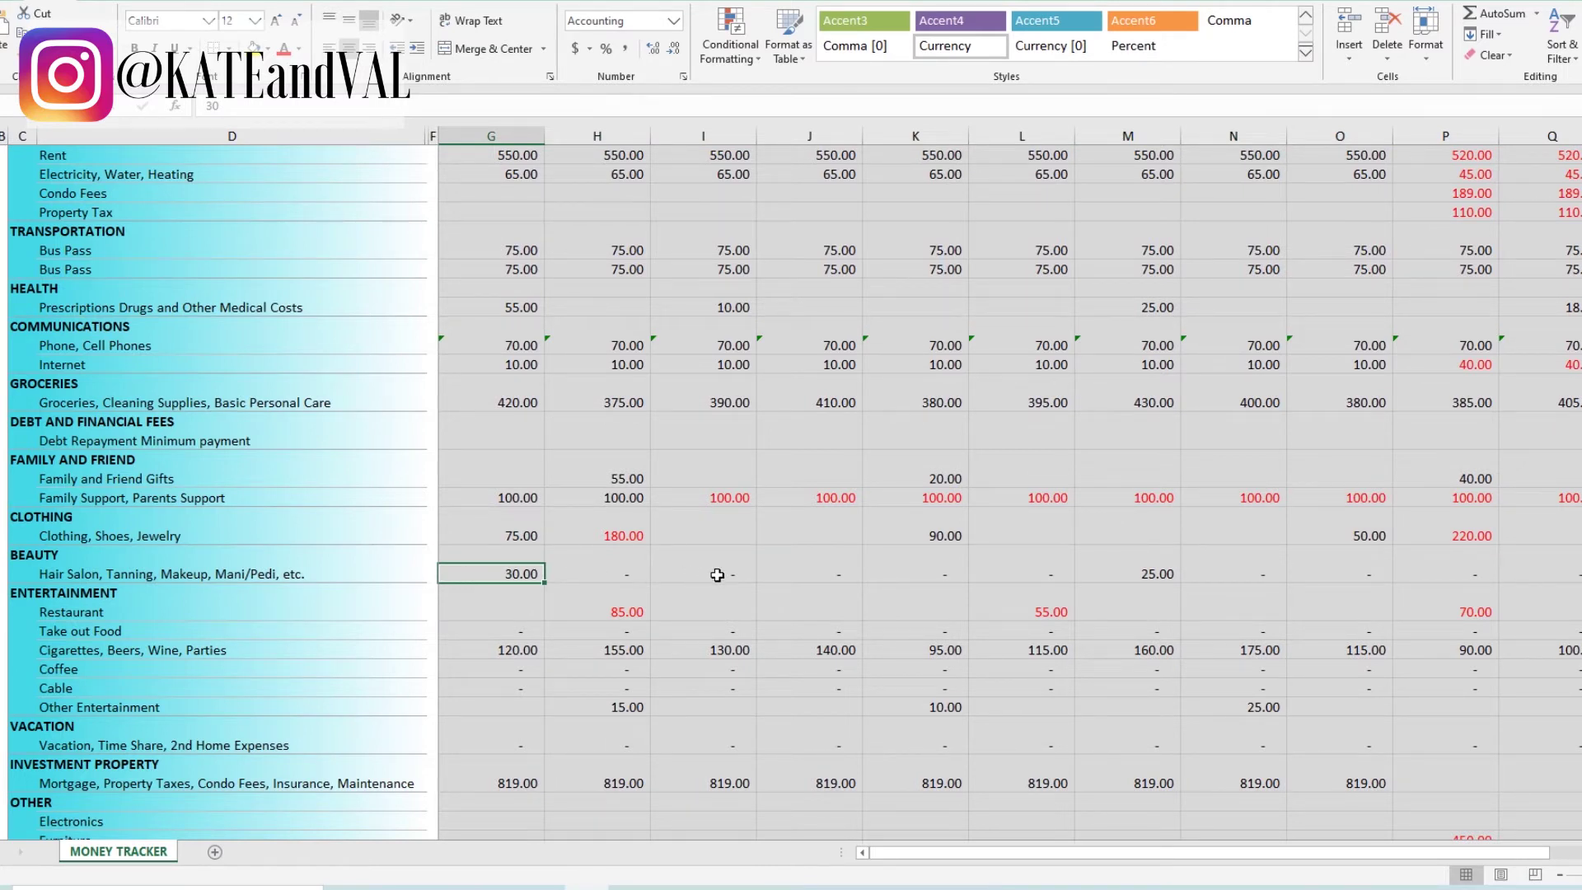
click(1160, 576)
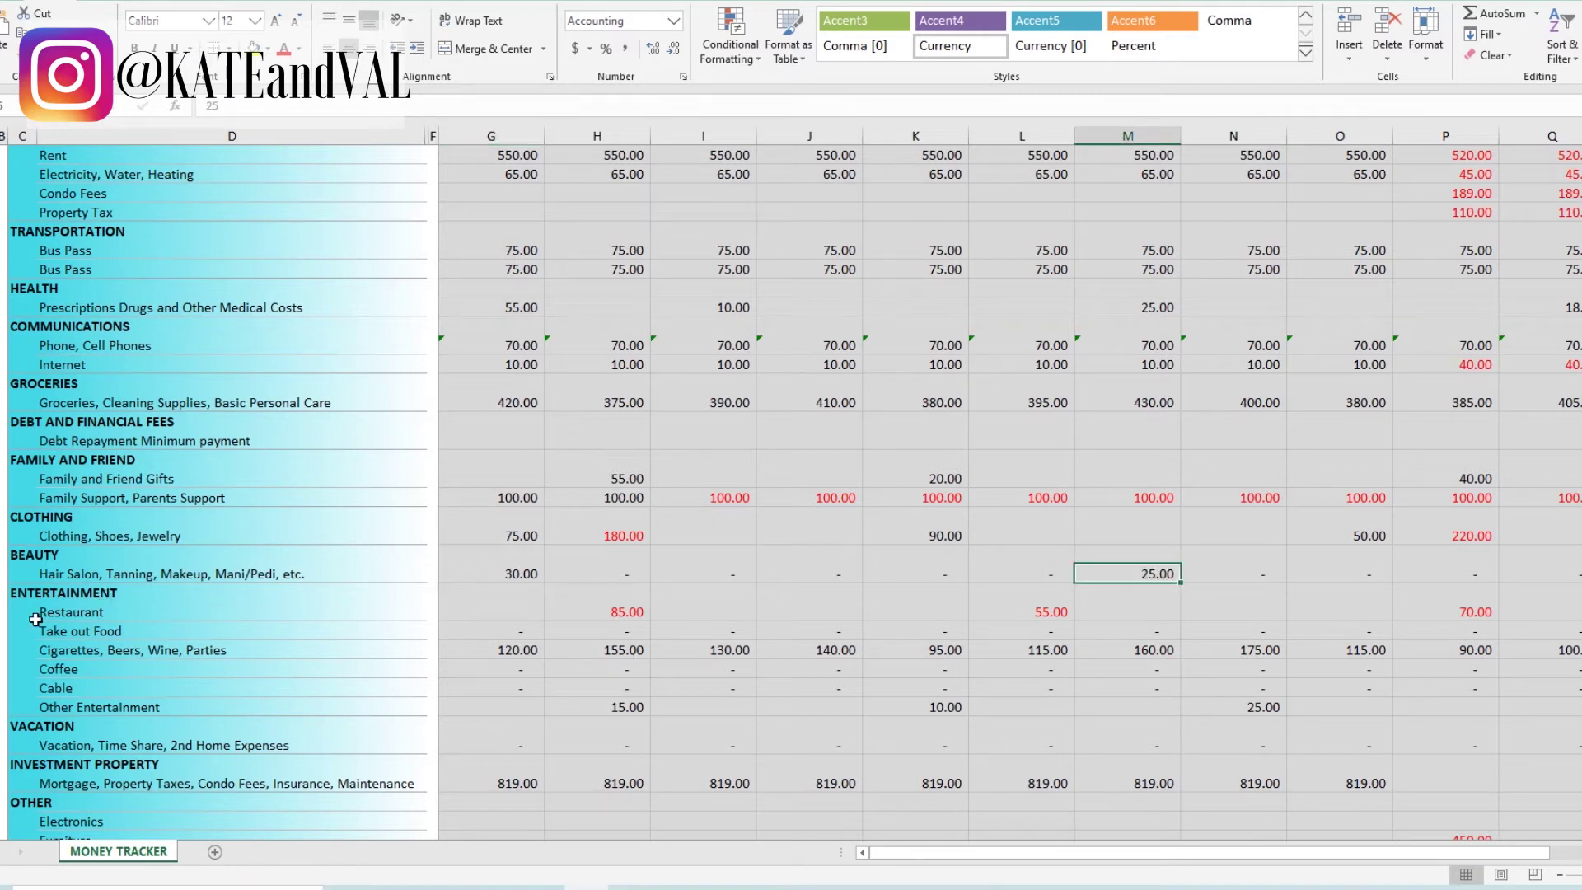
- Examine the entertainment rows for restaurant, take-out food, other entertainment, and cigarettes, beers, wine and parties across the months
click(4, 611)
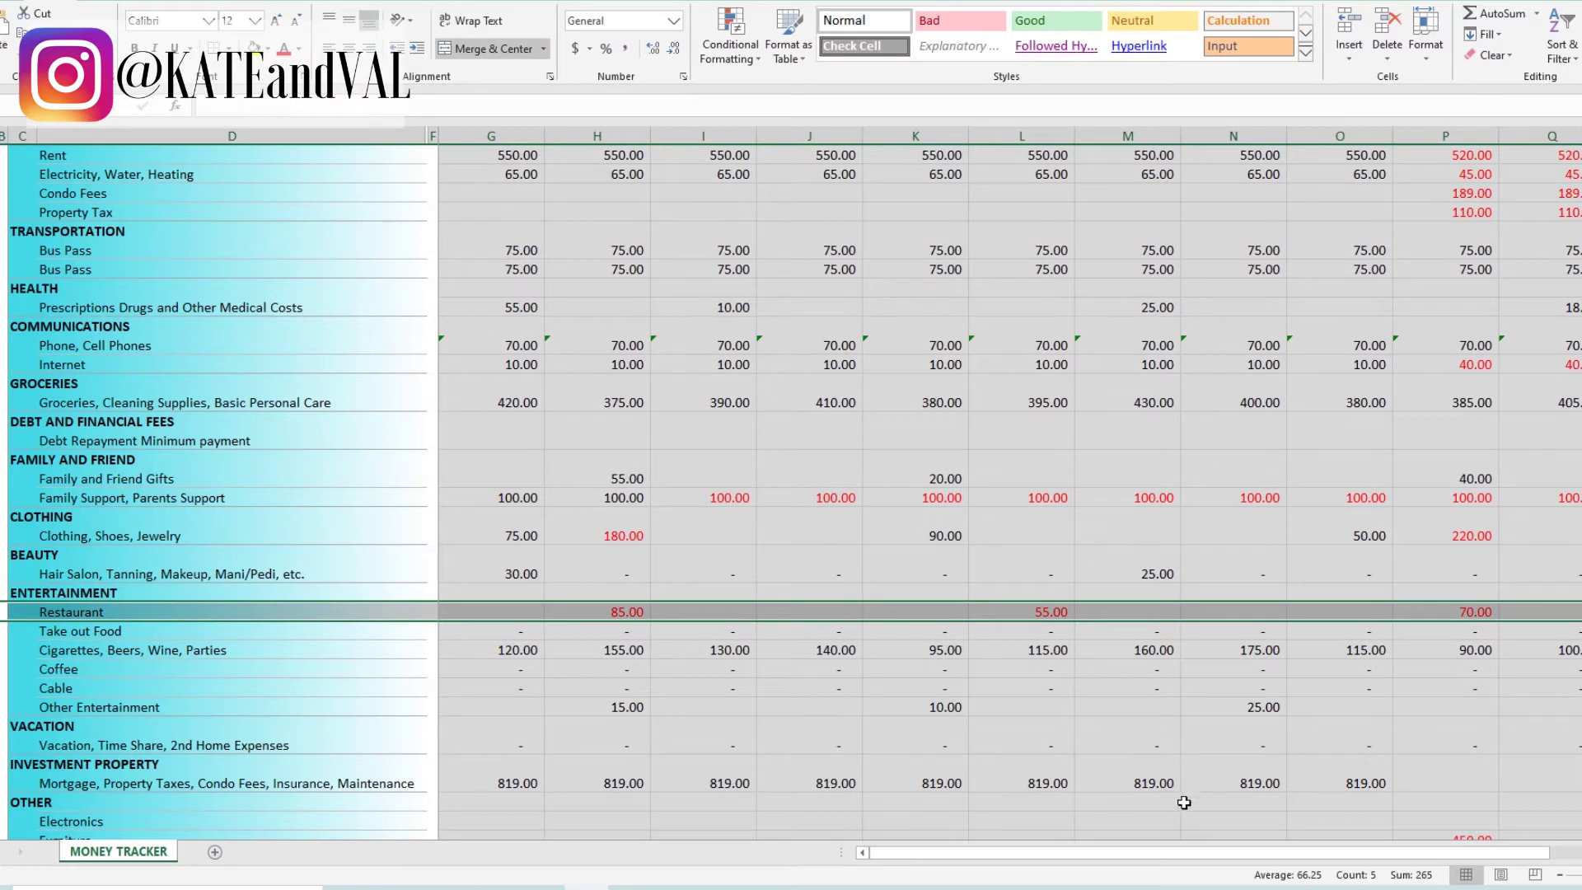
mouse_move(1163, 853)
mouse_down()
mouse_move(1193, 851)
mouse_move(1163, 849)
mouse_up()
click(74, 630)
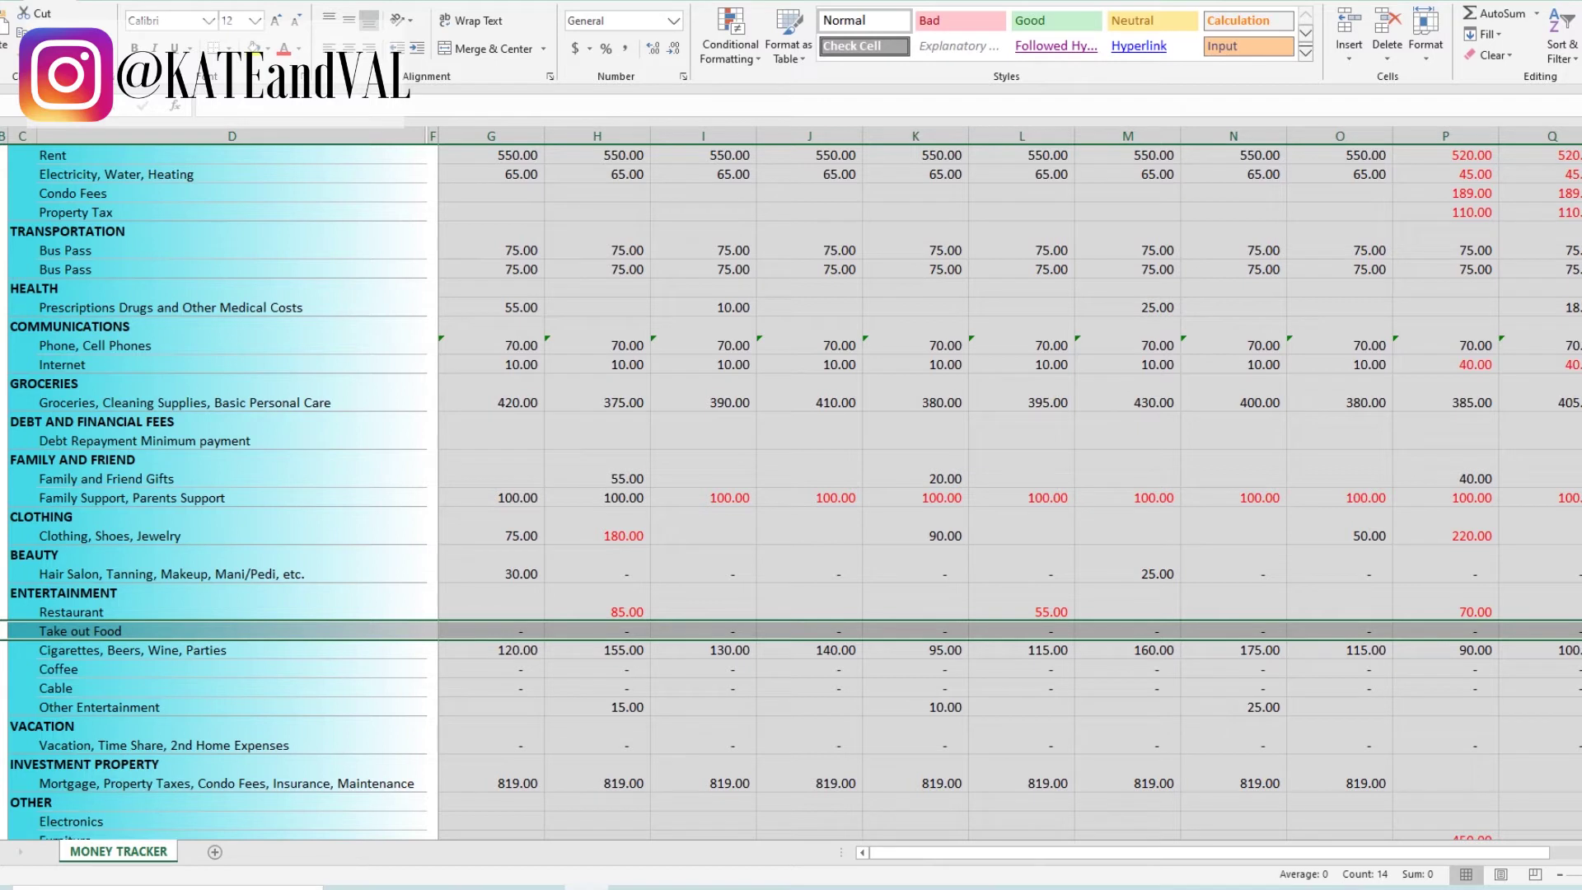
click(465, 650)
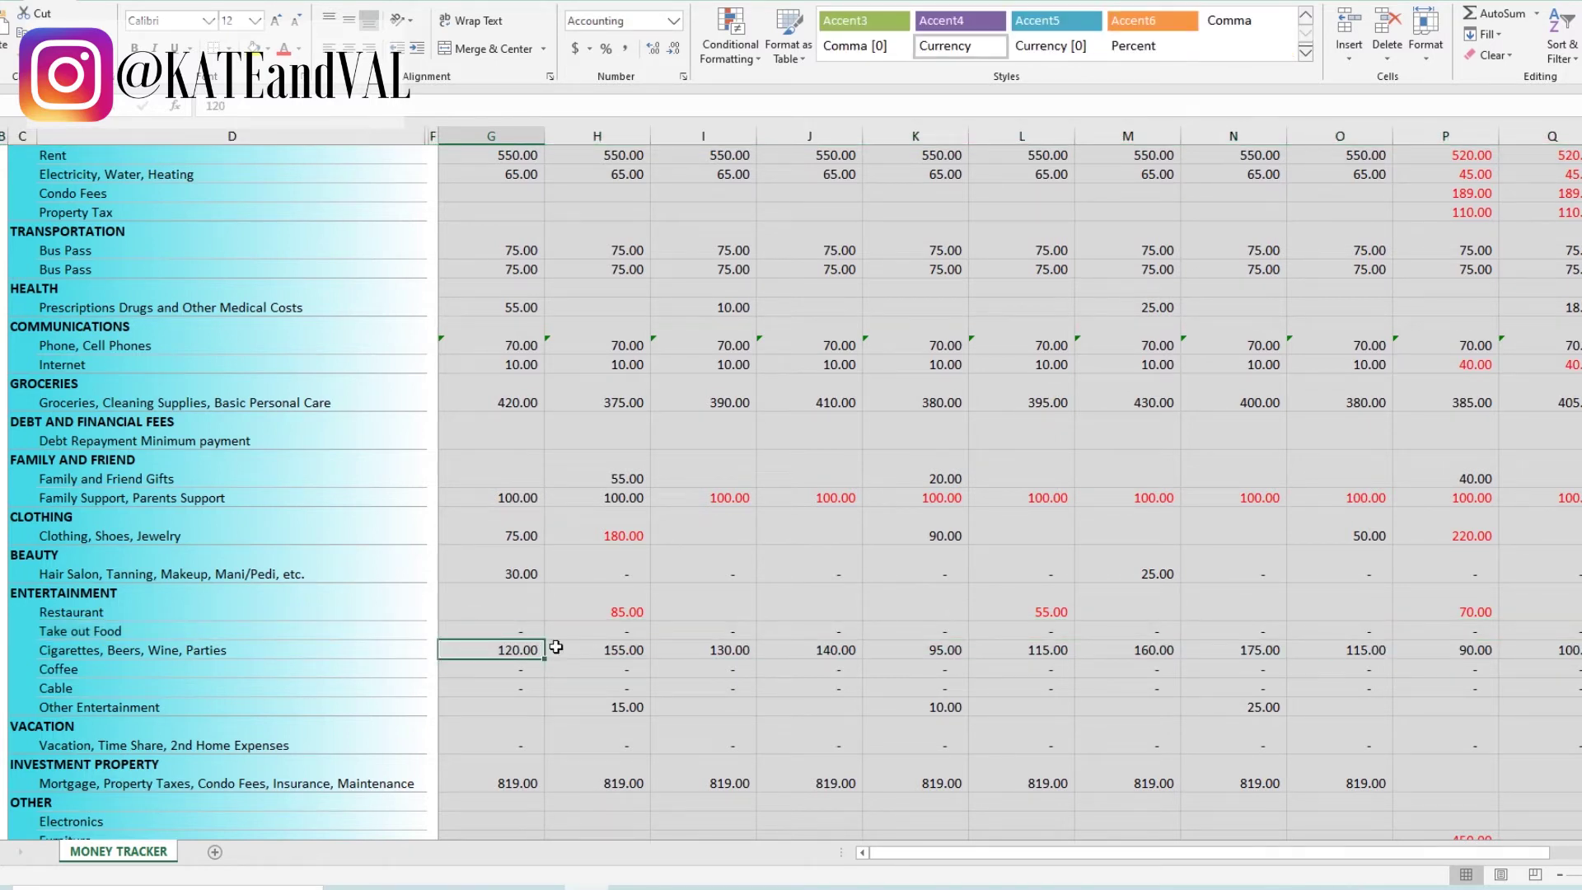
click(598, 651)
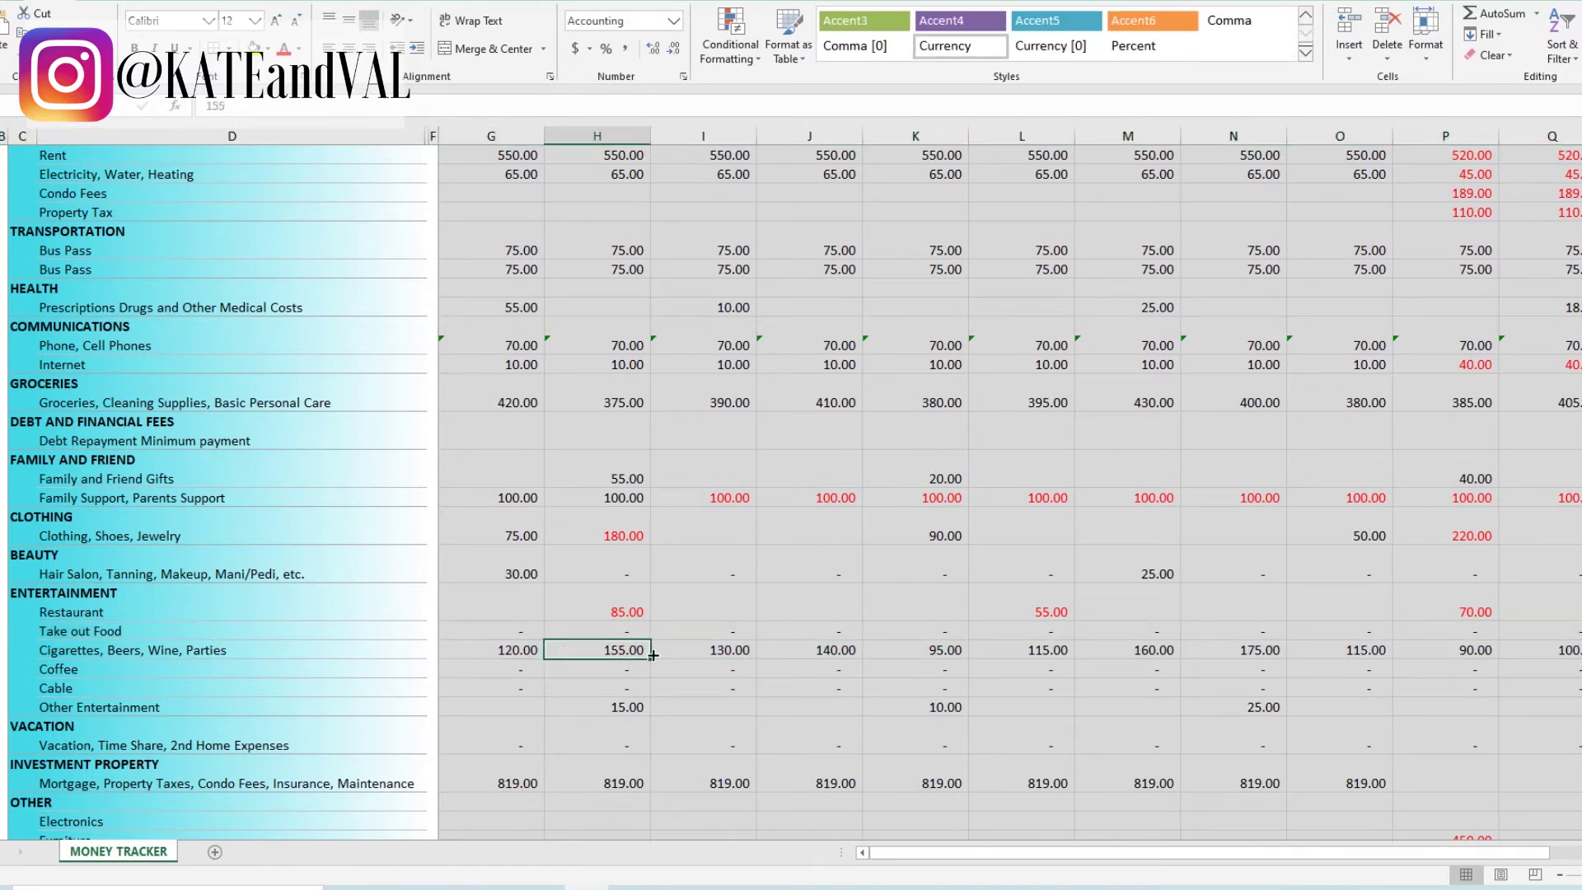
click(705, 648)
click(803, 649)
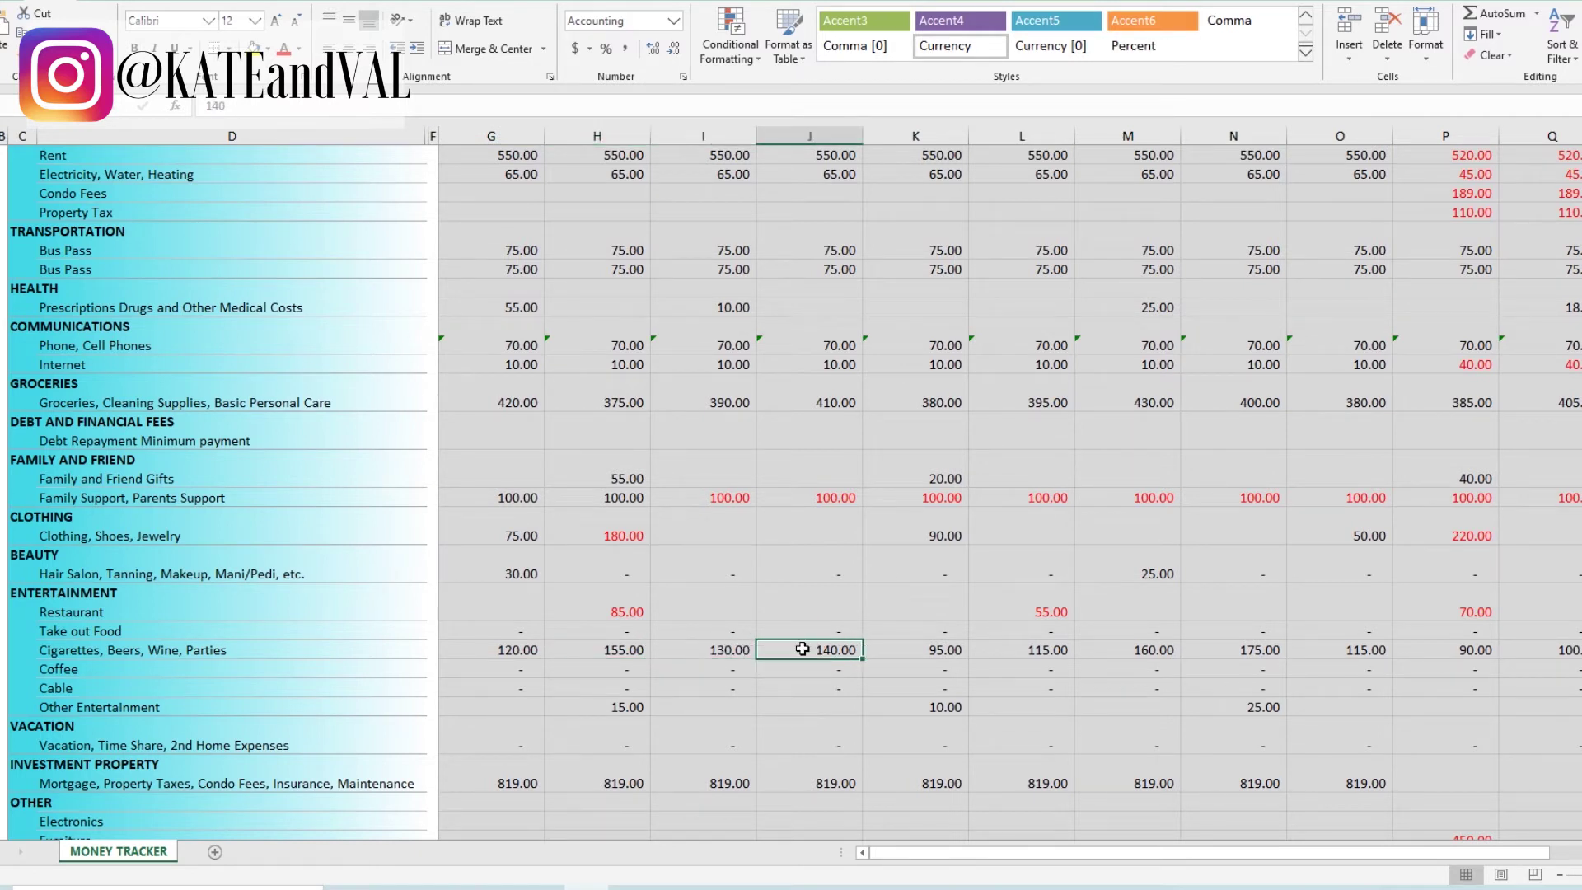
click(909, 649)
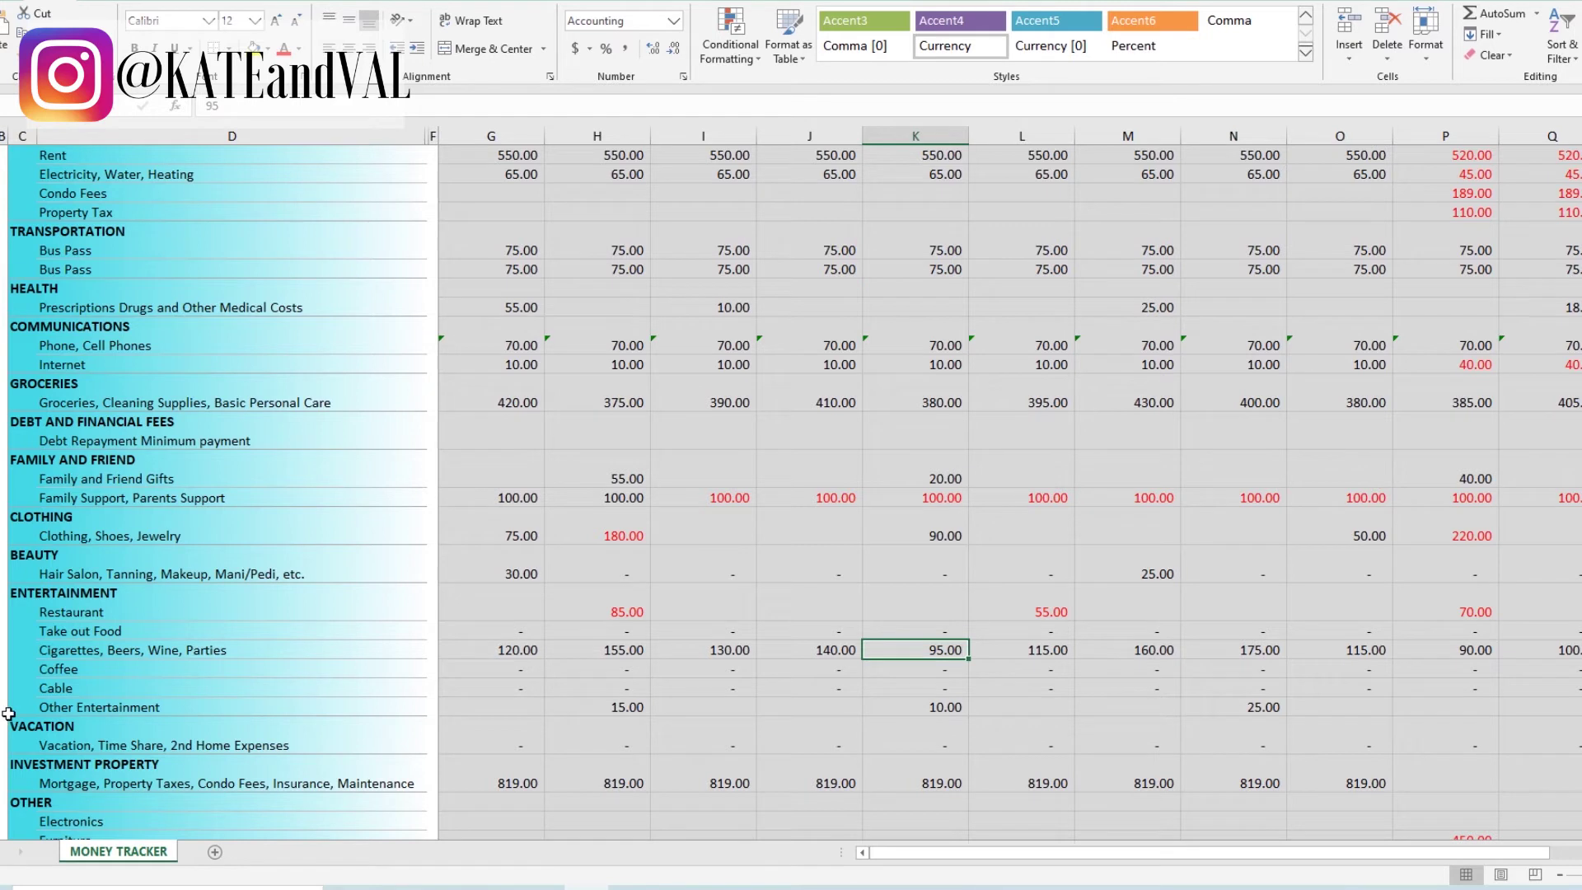
click(38, 706)
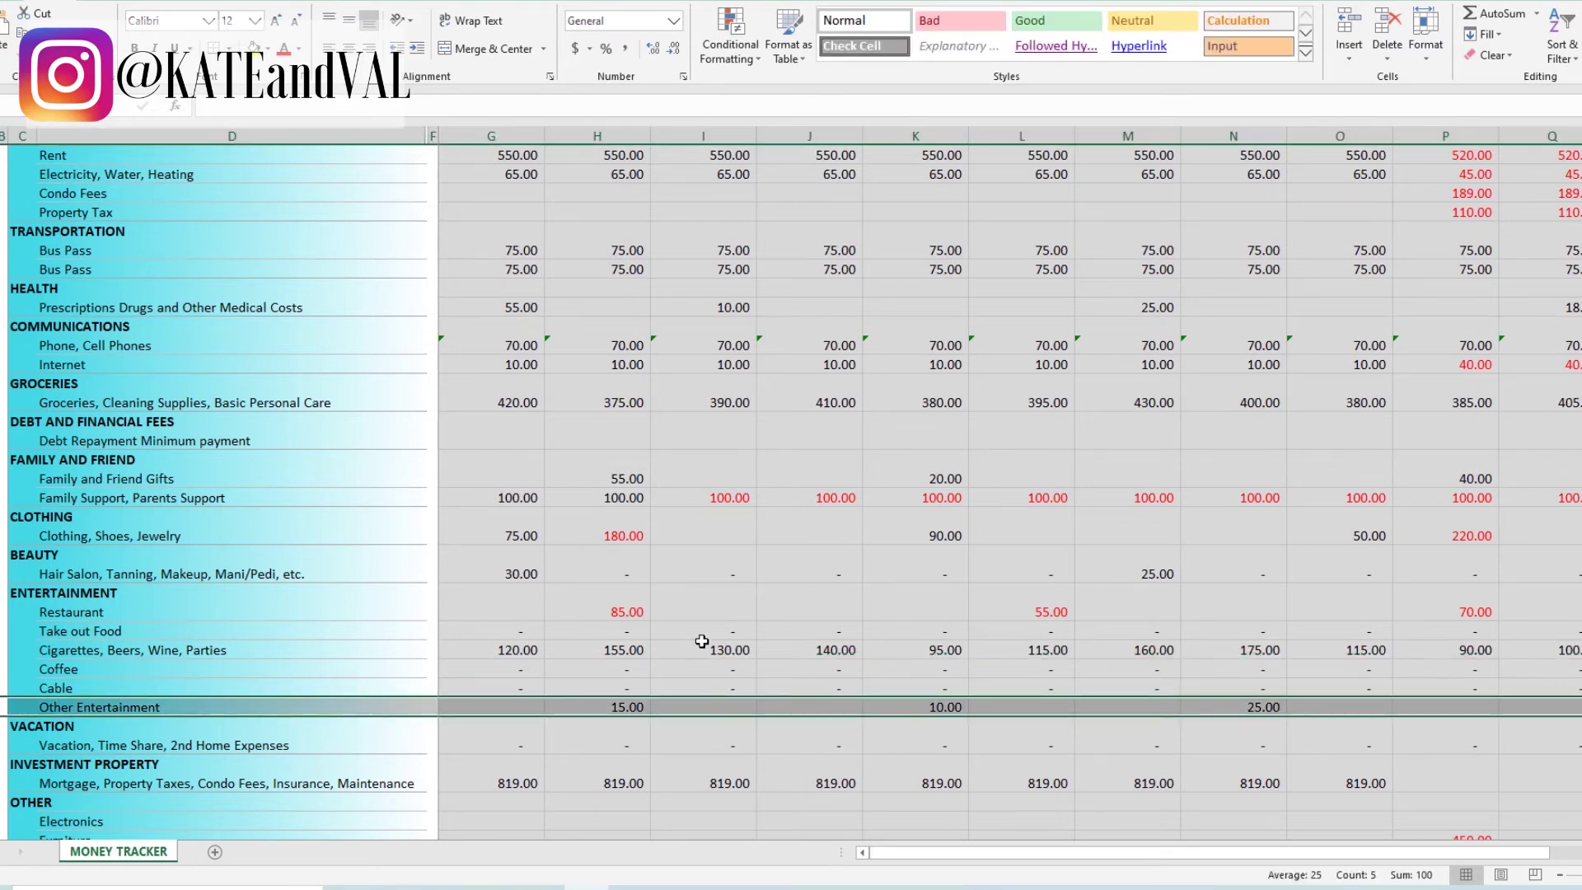
click(4, 650)
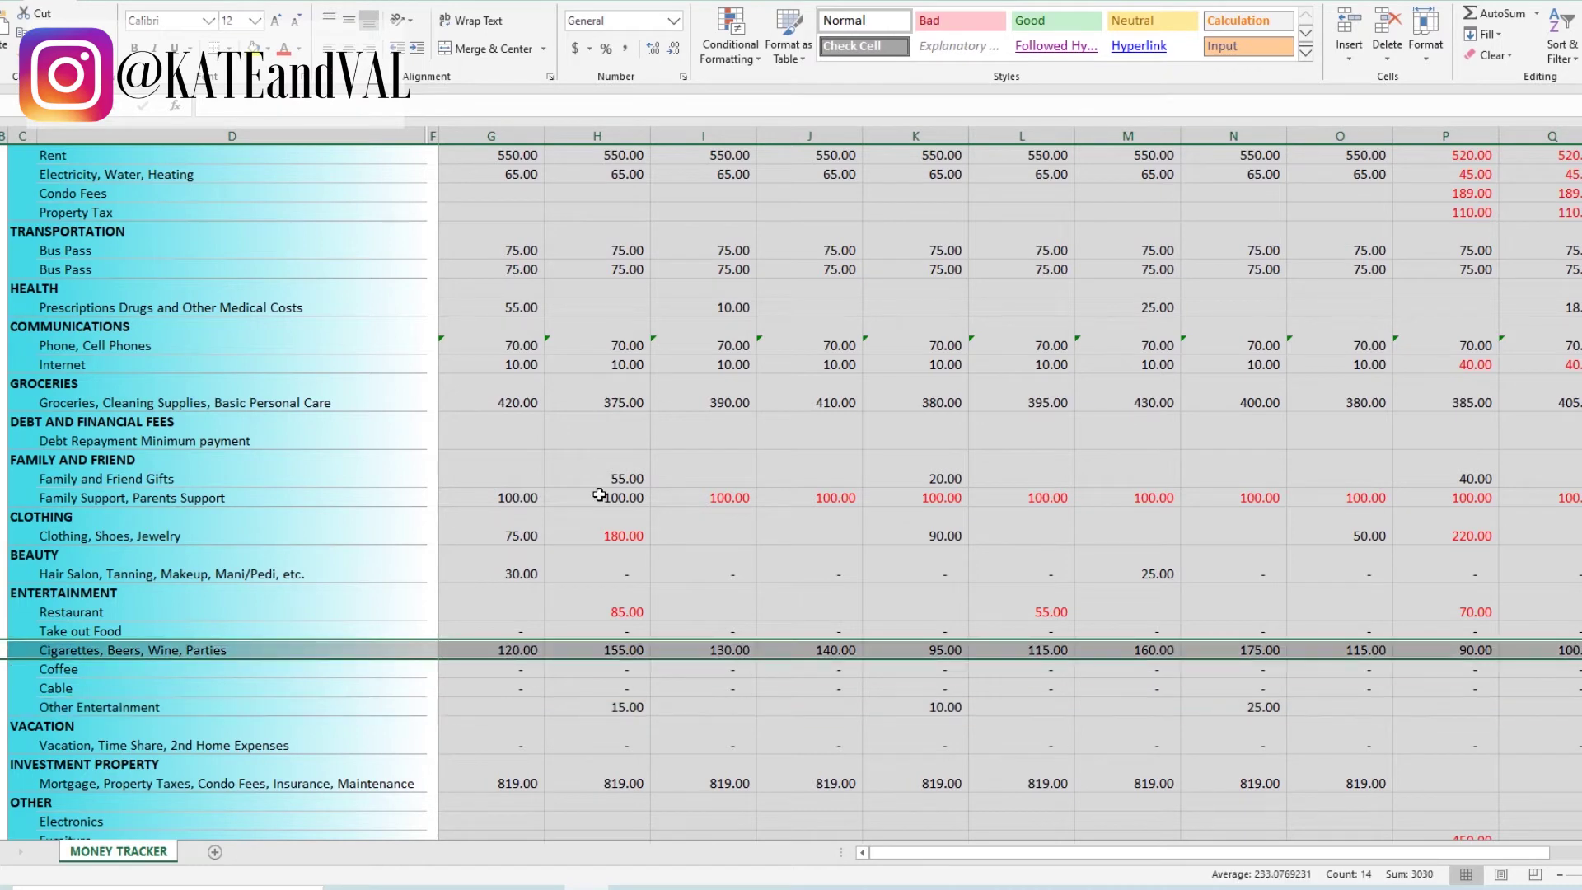
- Examine the investment property row for mortgage, taxes, condo fees, insurance and maintenance, including its January cost
scroll(602, 525, down, 1)
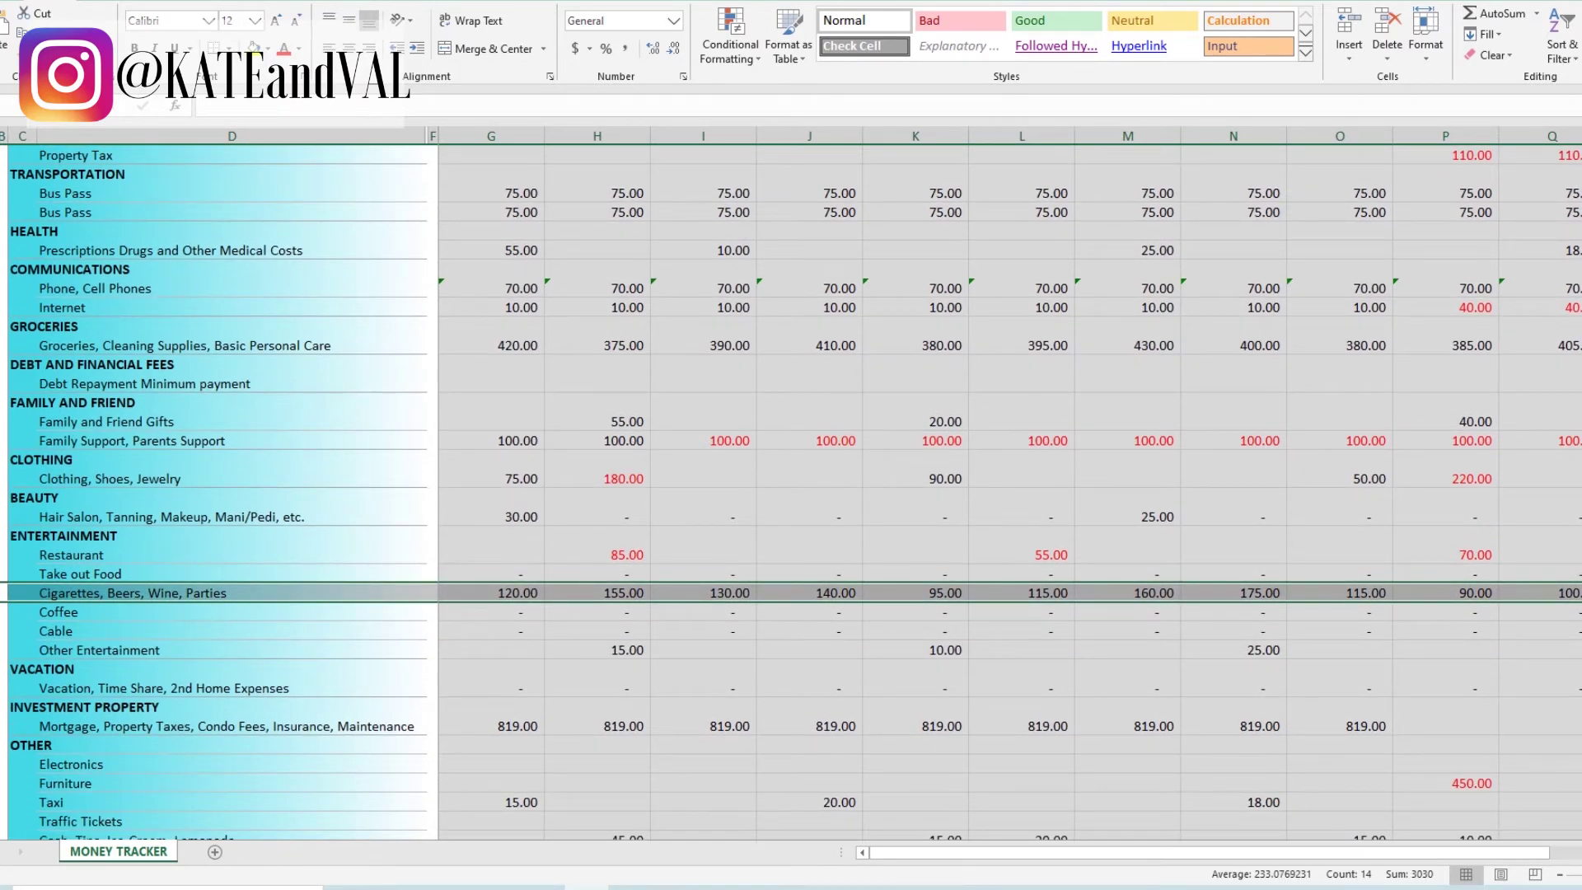
click(2, 722)
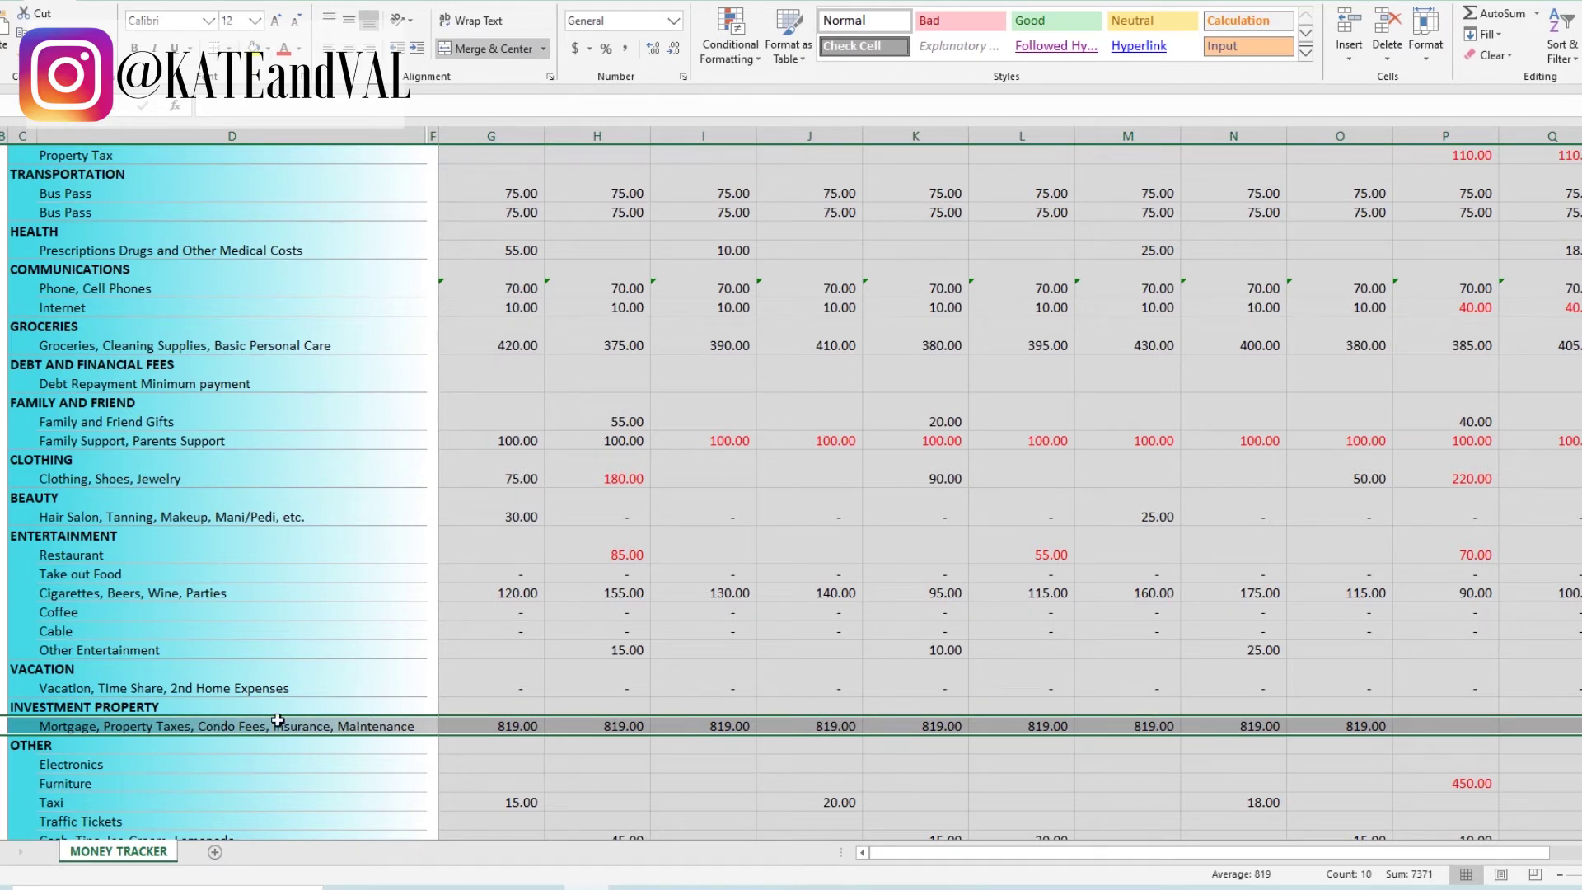
click(484, 722)
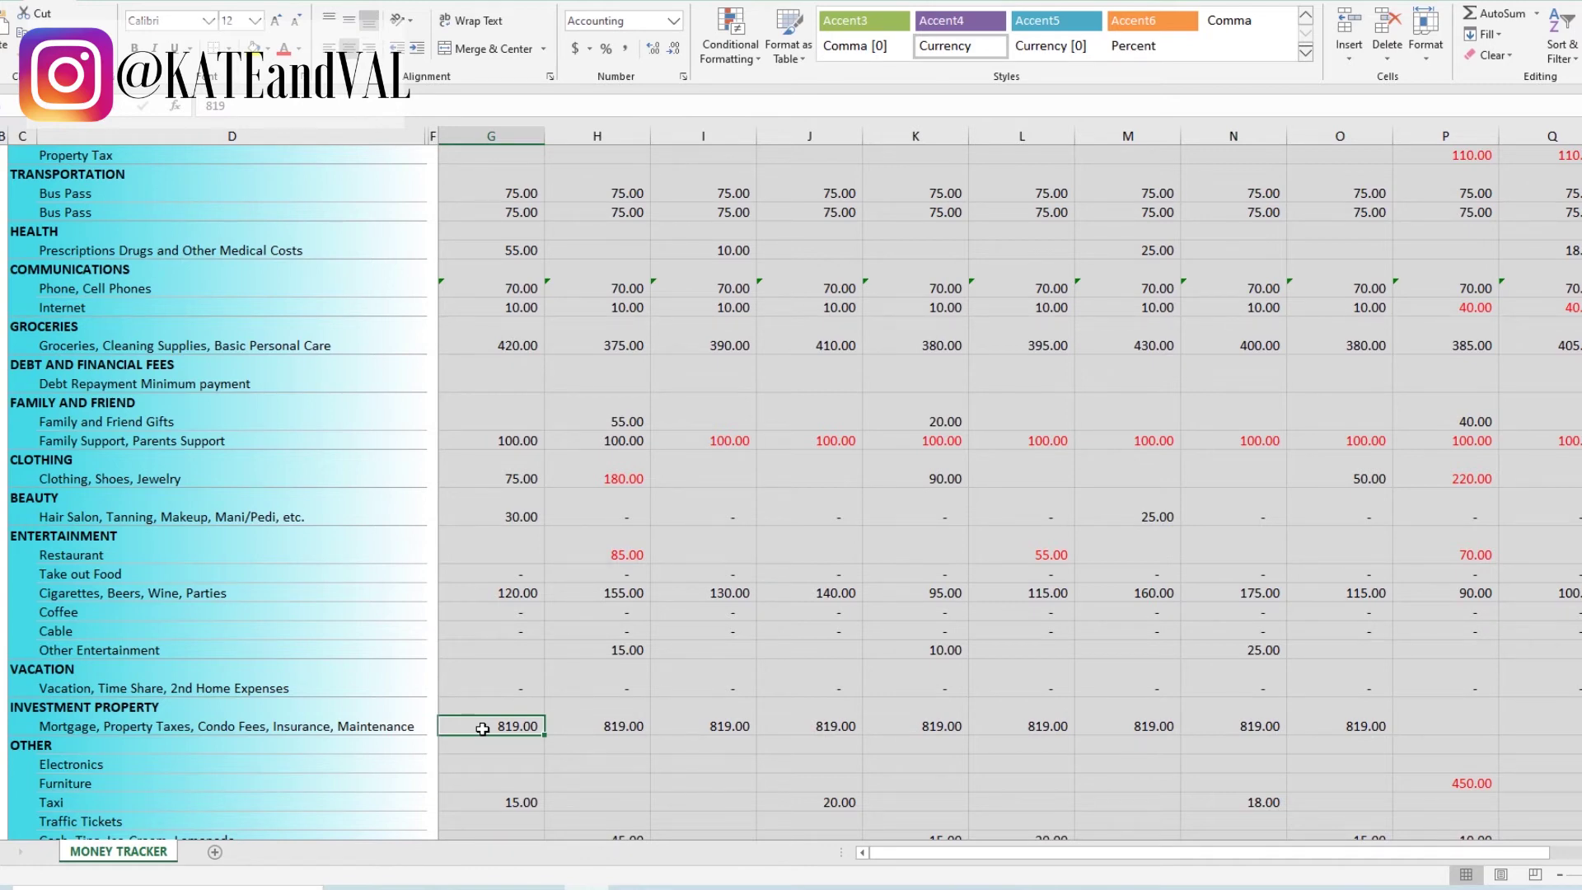
- Compare the January property income with the January rent and the electricity, water and heating cost
scroll(482, 728, up, 6)
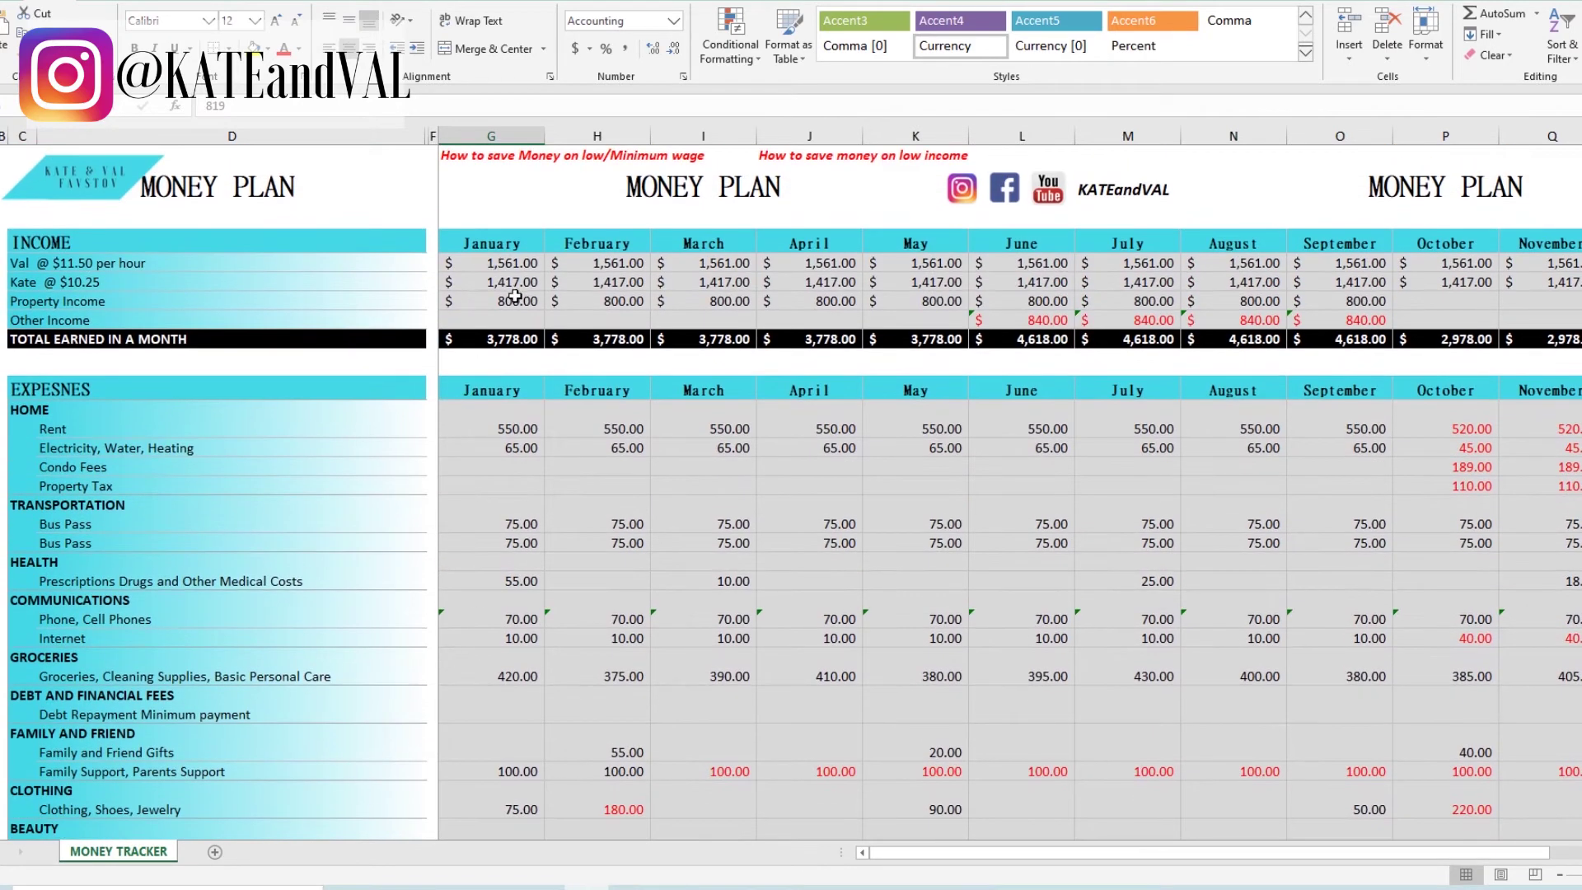
click(502, 298)
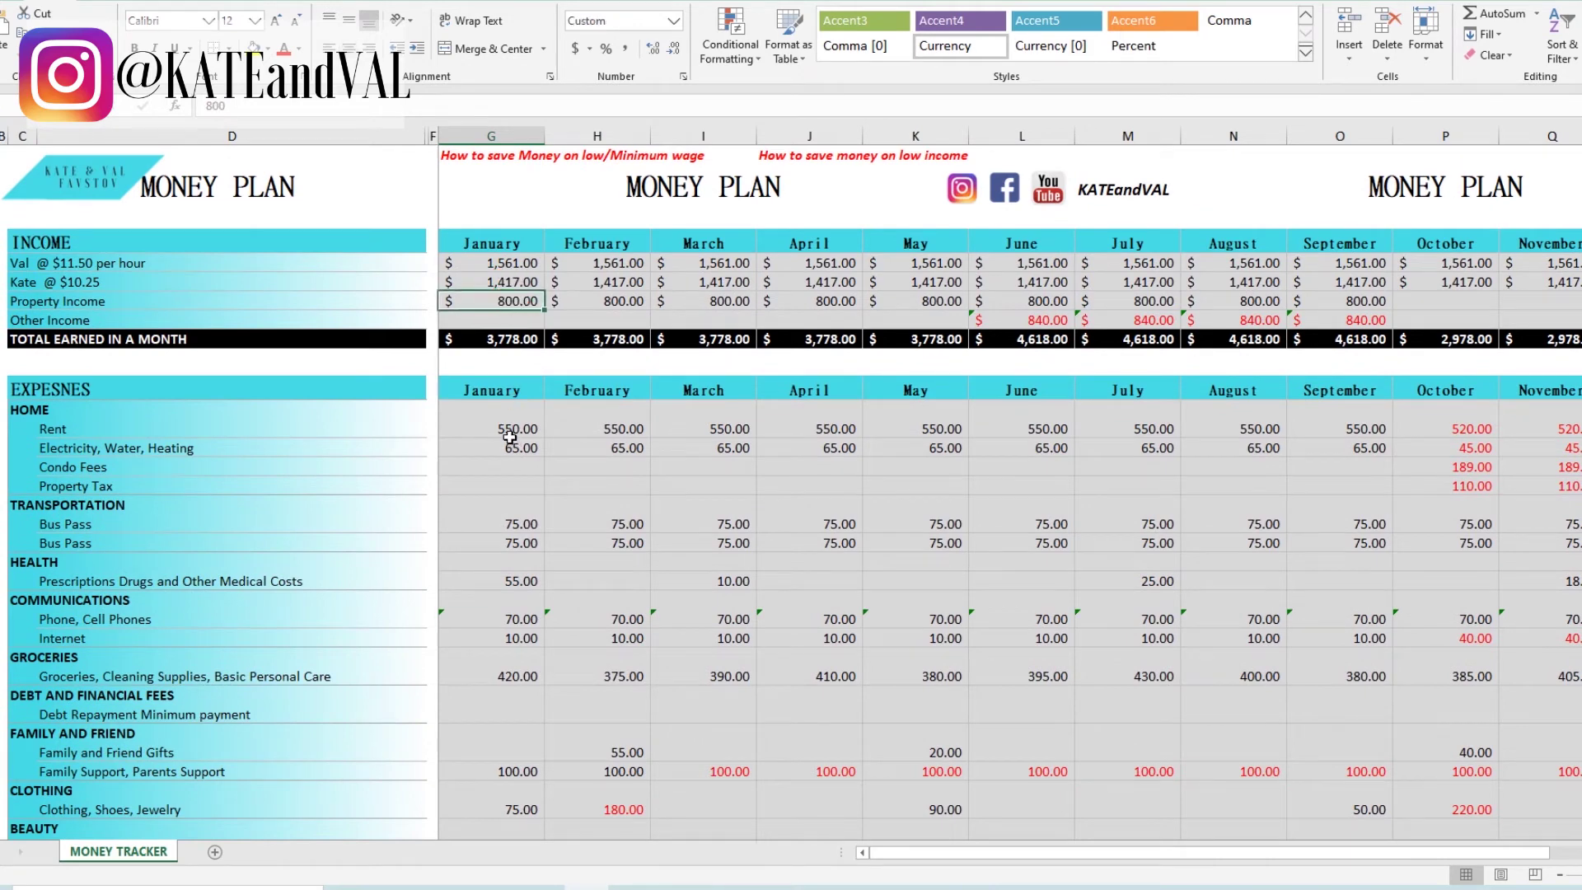
scroll(510, 437, down, 5)
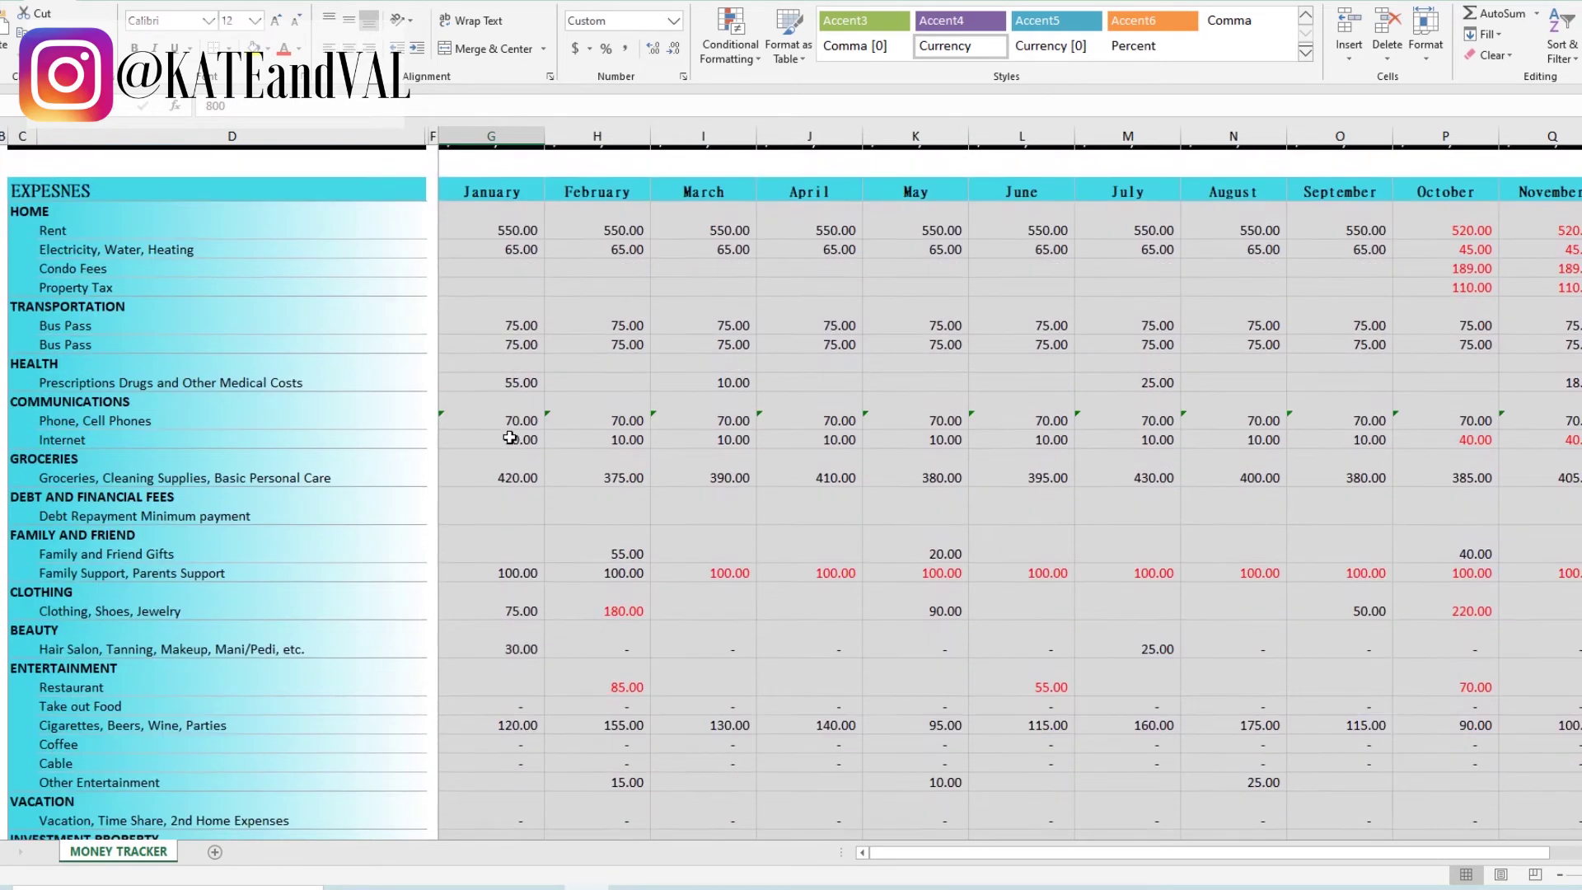
scroll(490, 247, up, 1)
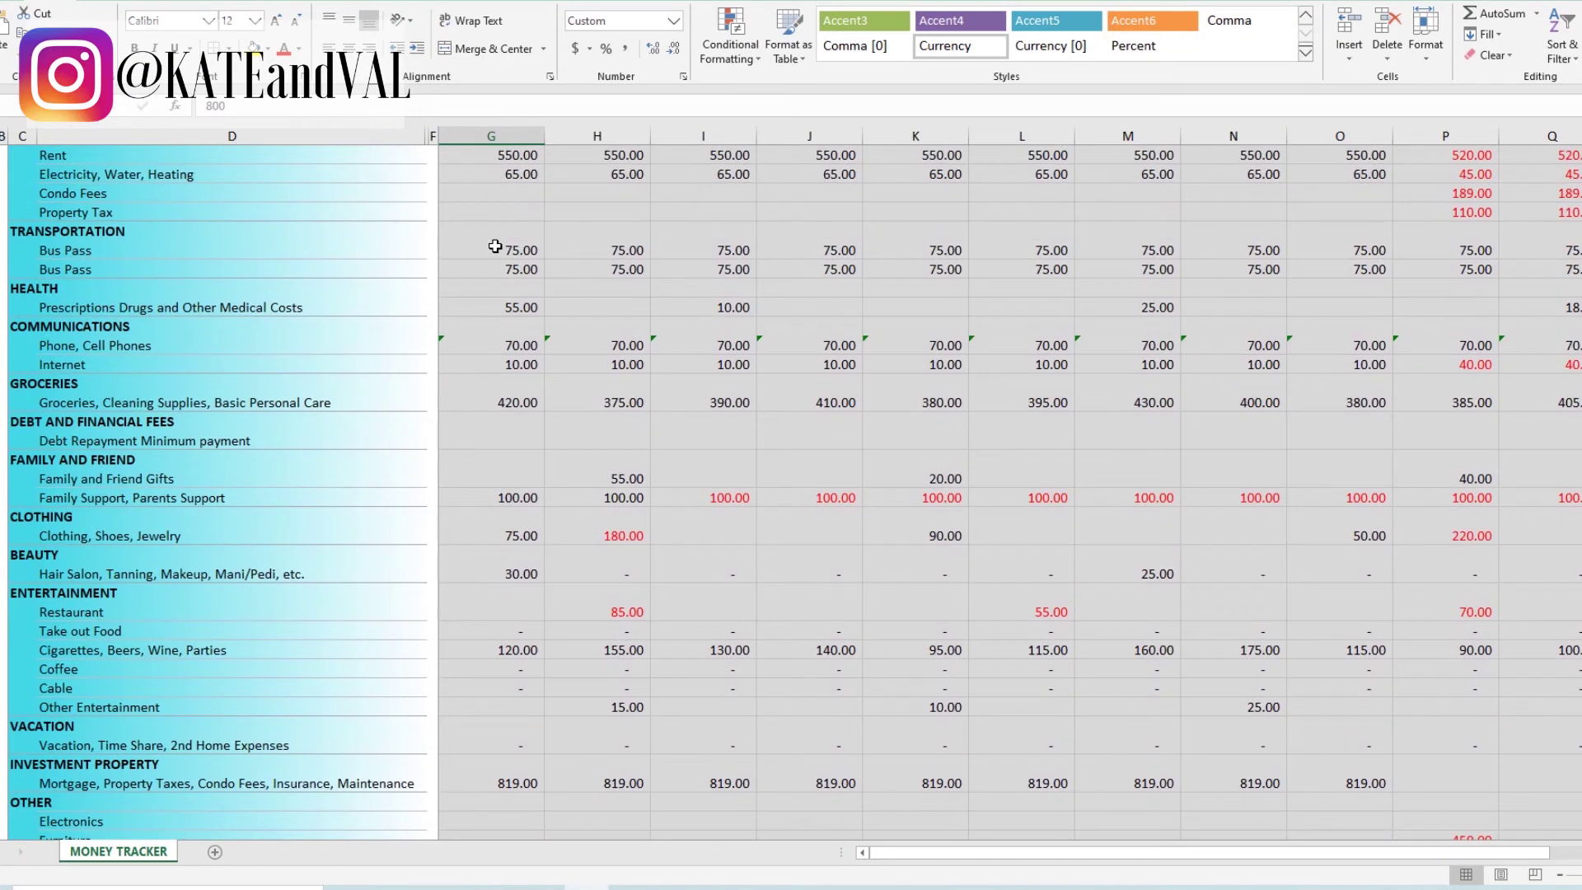
click(501, 157)
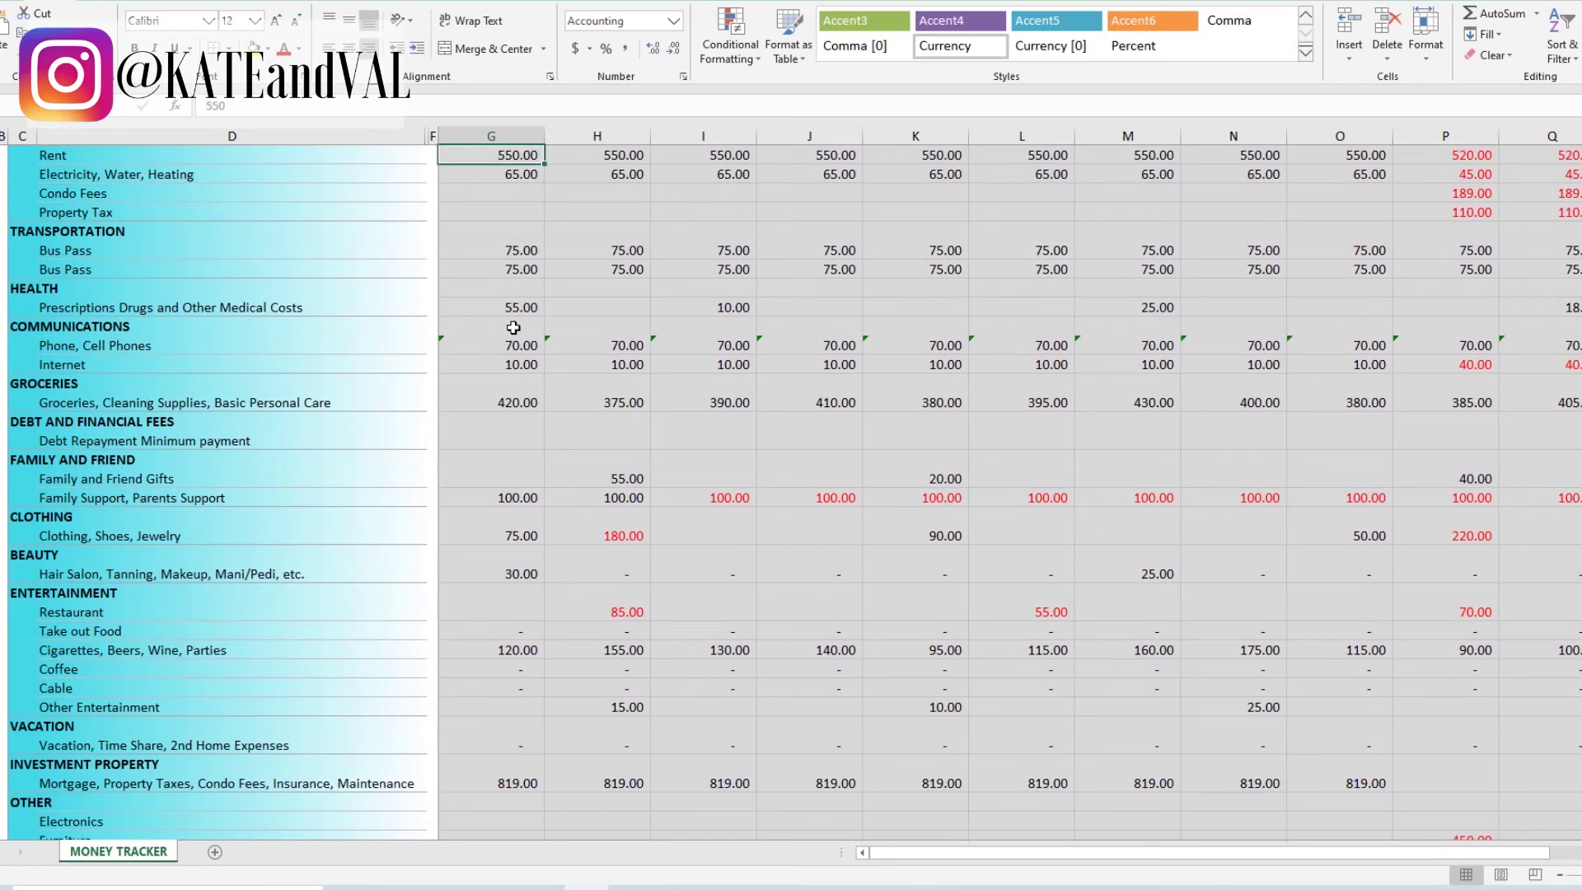
click(503, 175)
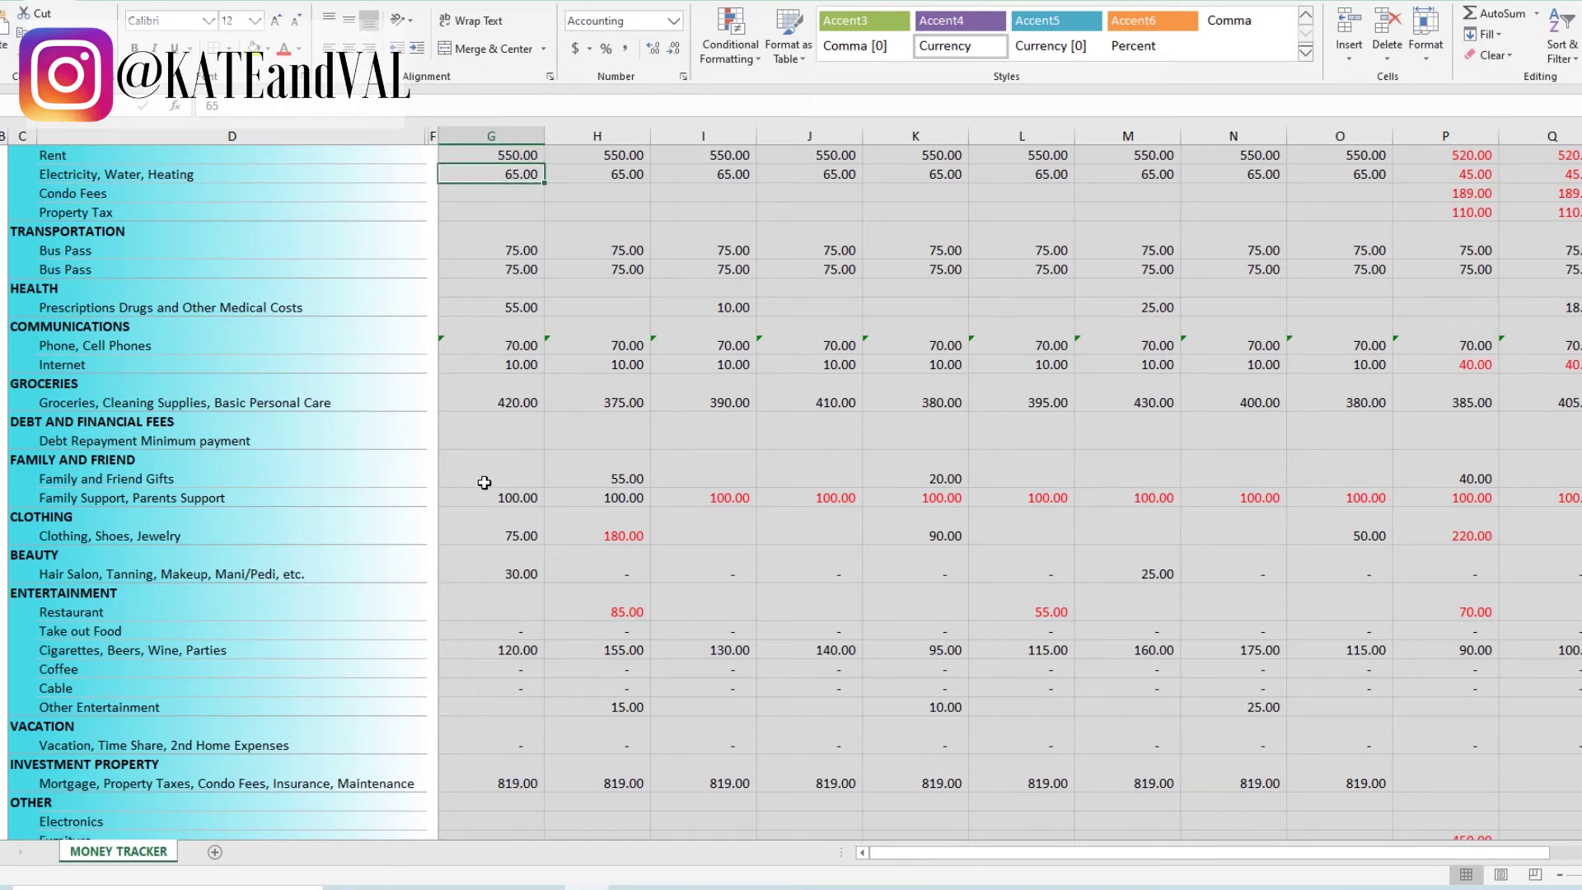
- Review the Taxi row and the Cash, Tips, Ice-Cream, Lemonade row in the Other expenses across the year
scroll(468, 521, down, 3)
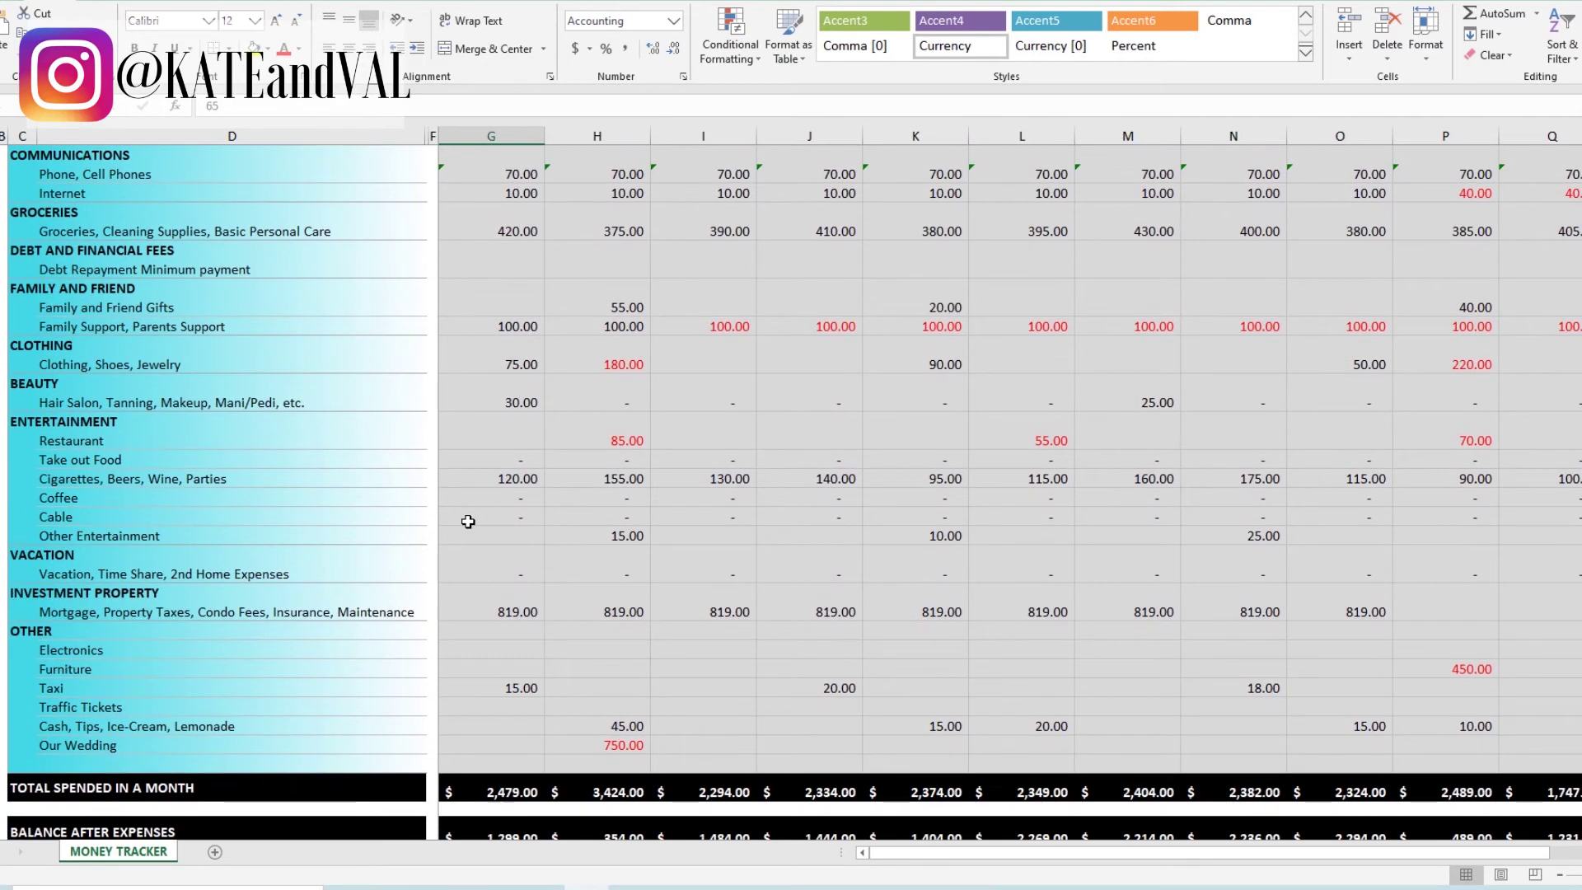
scroll(473, 567, down, 1)
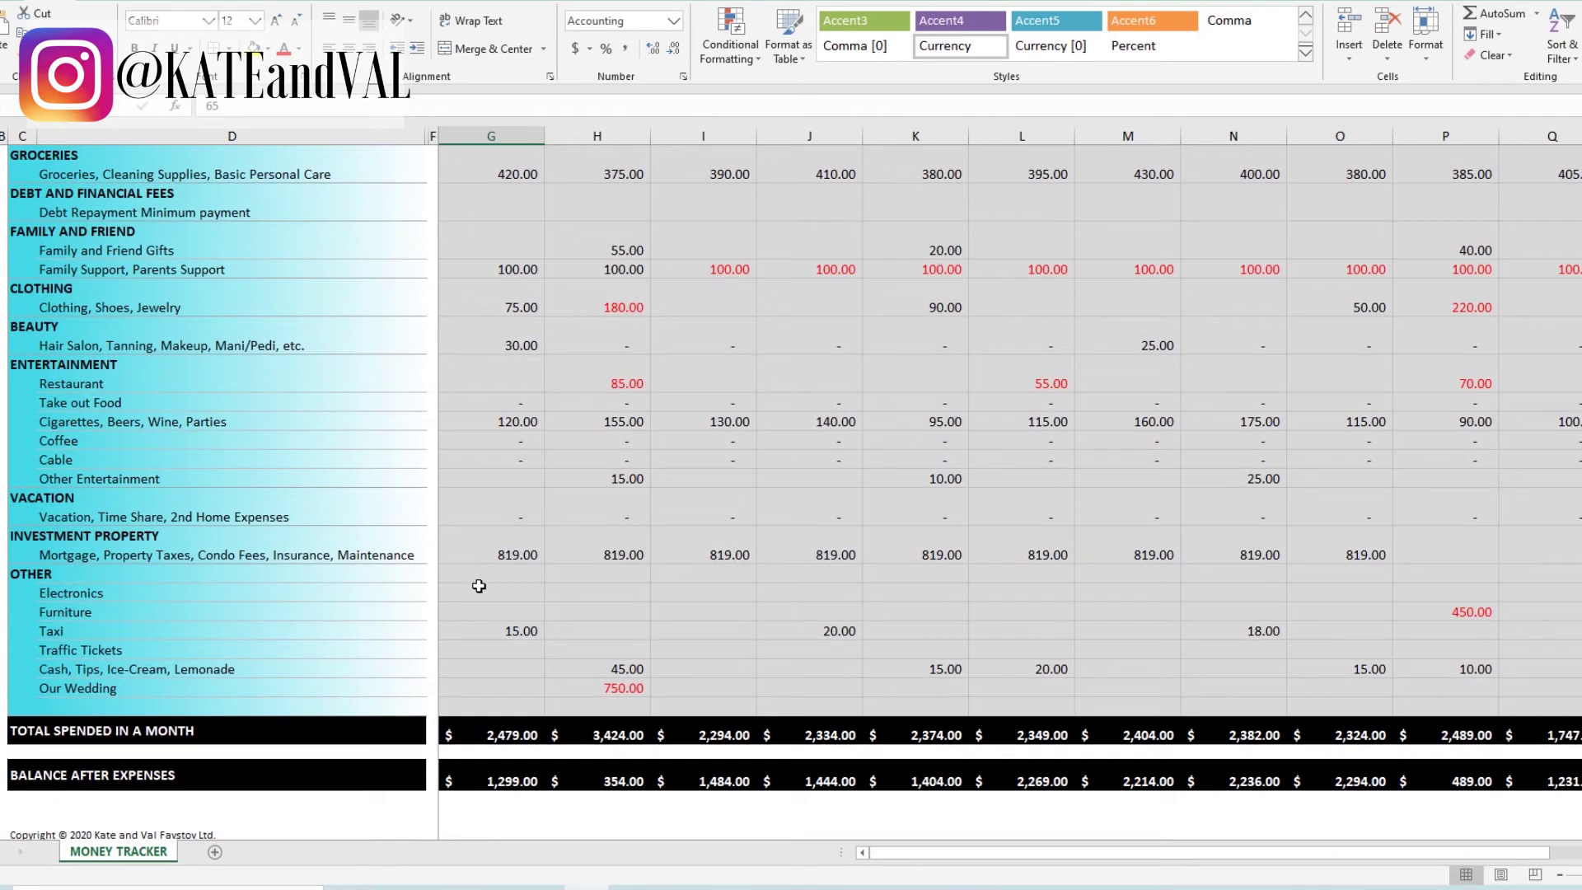
click(3, 630)
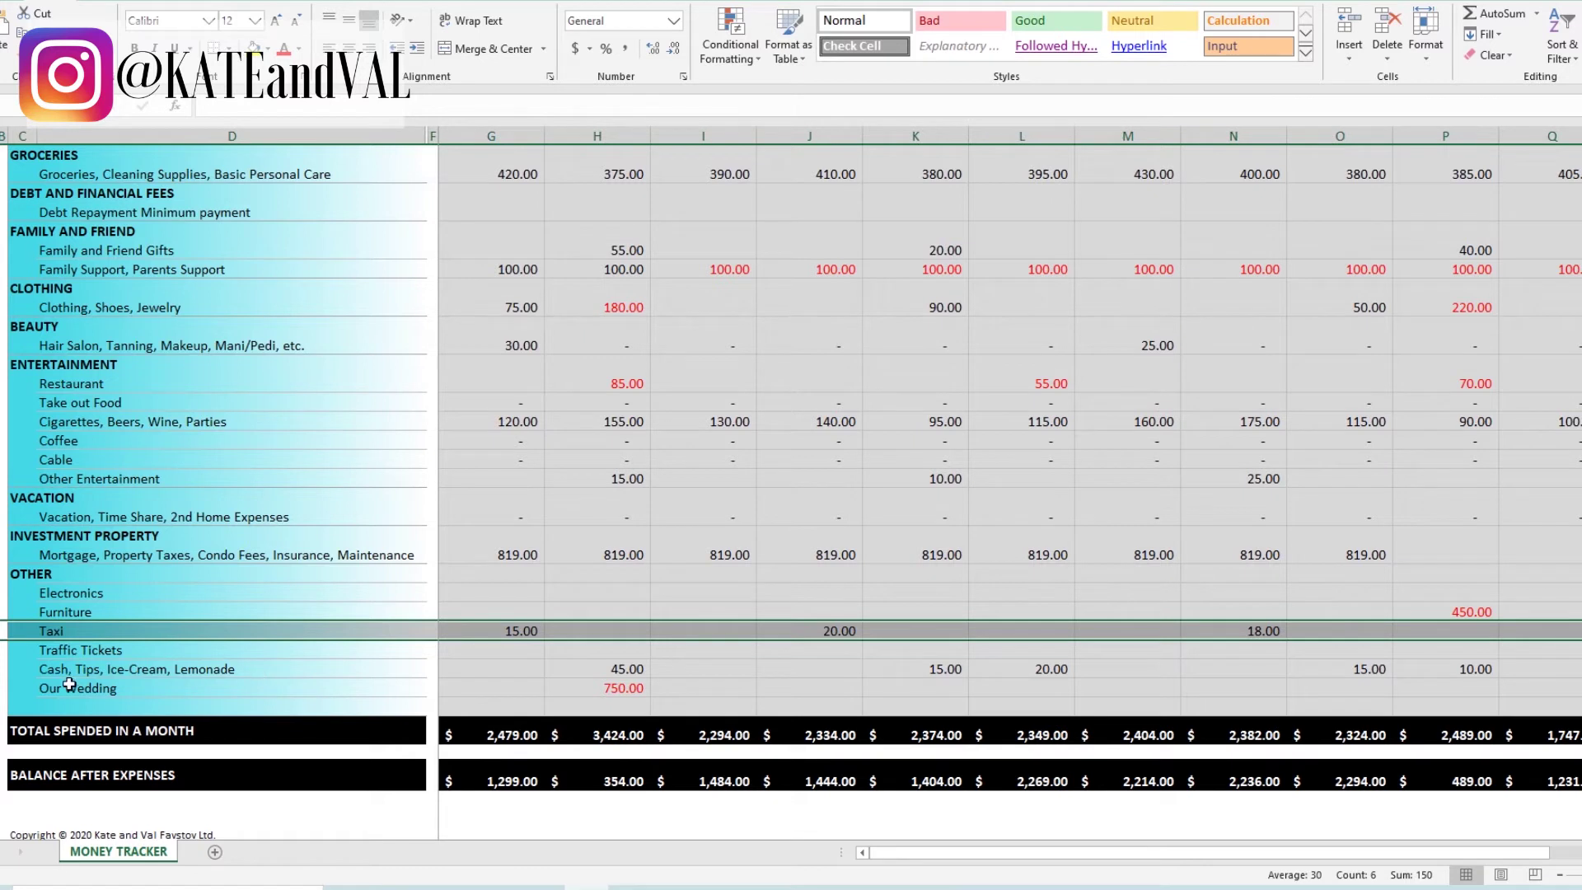
click(2, 668)
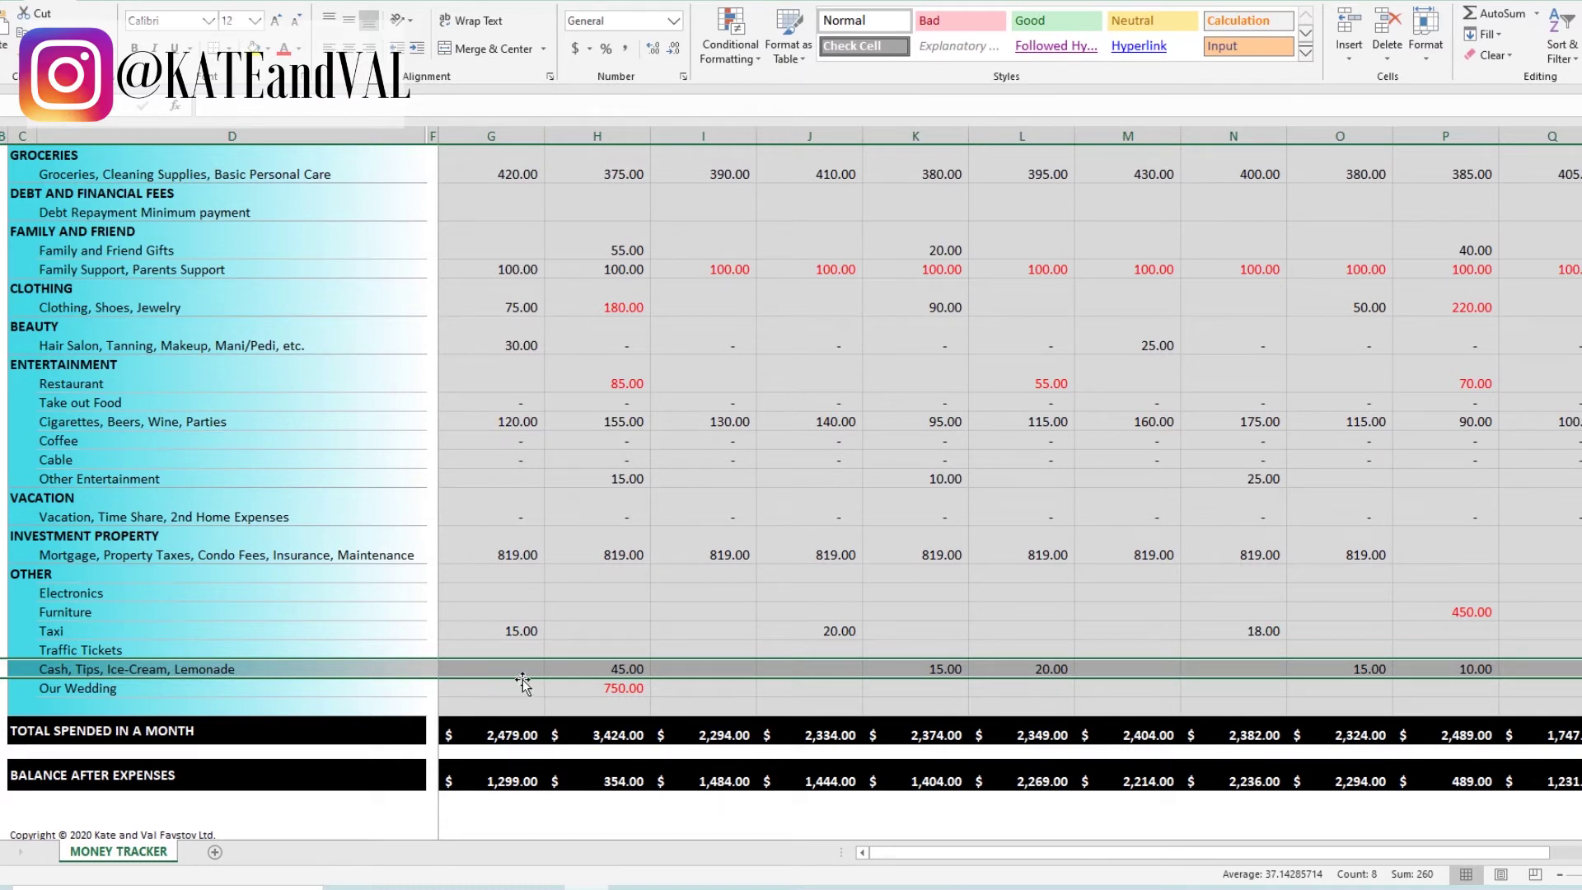
- Check the February wedding and clothing expenses and the October furniture expense
click(613, 687)
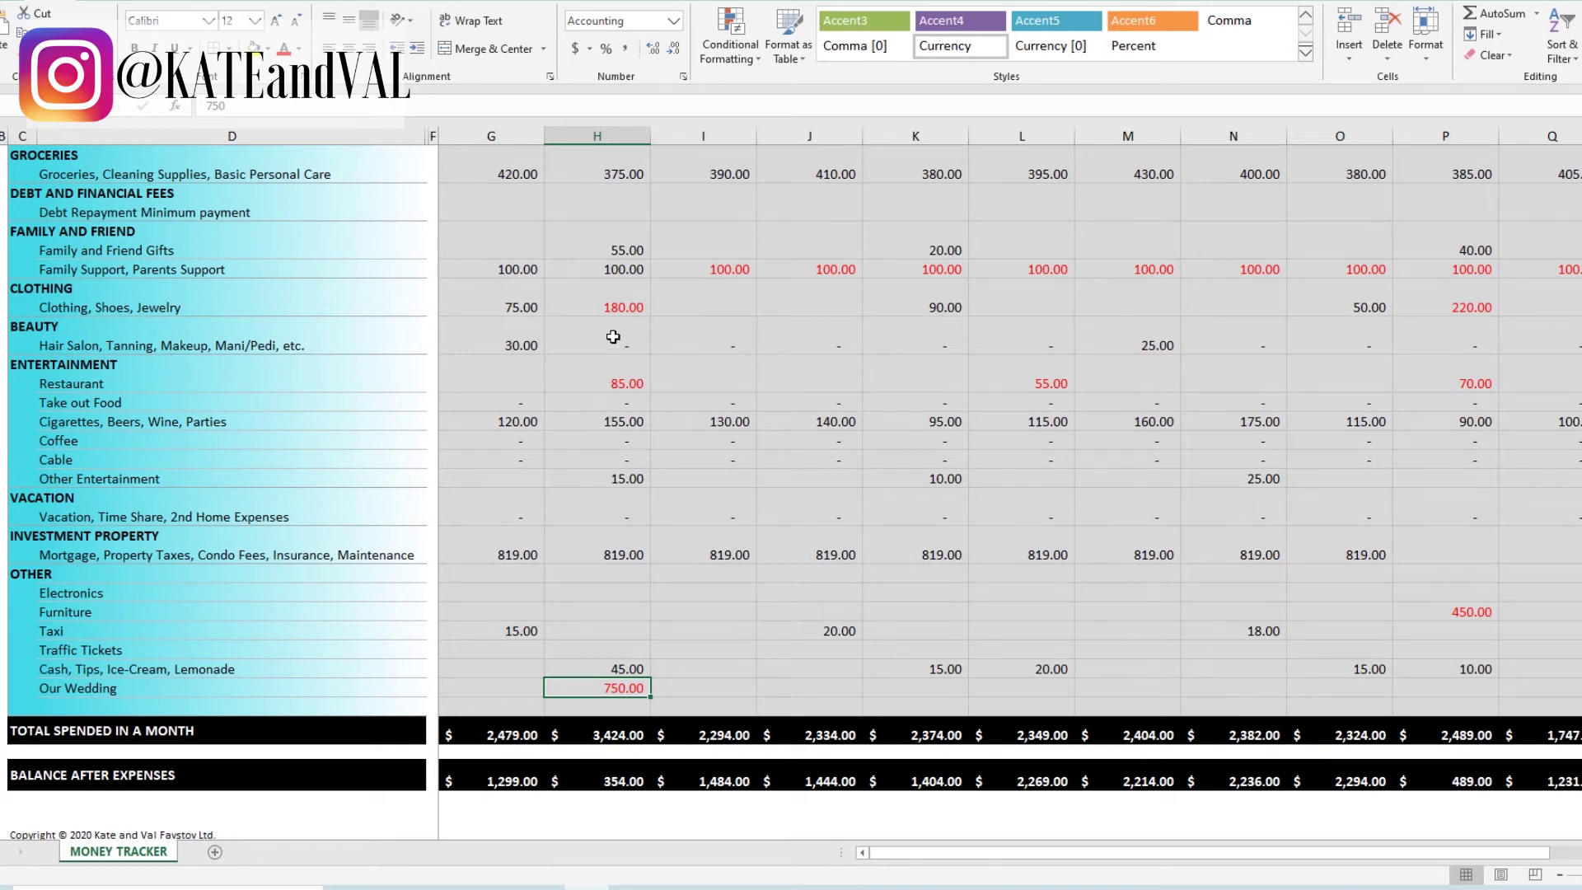
click(609, 307)
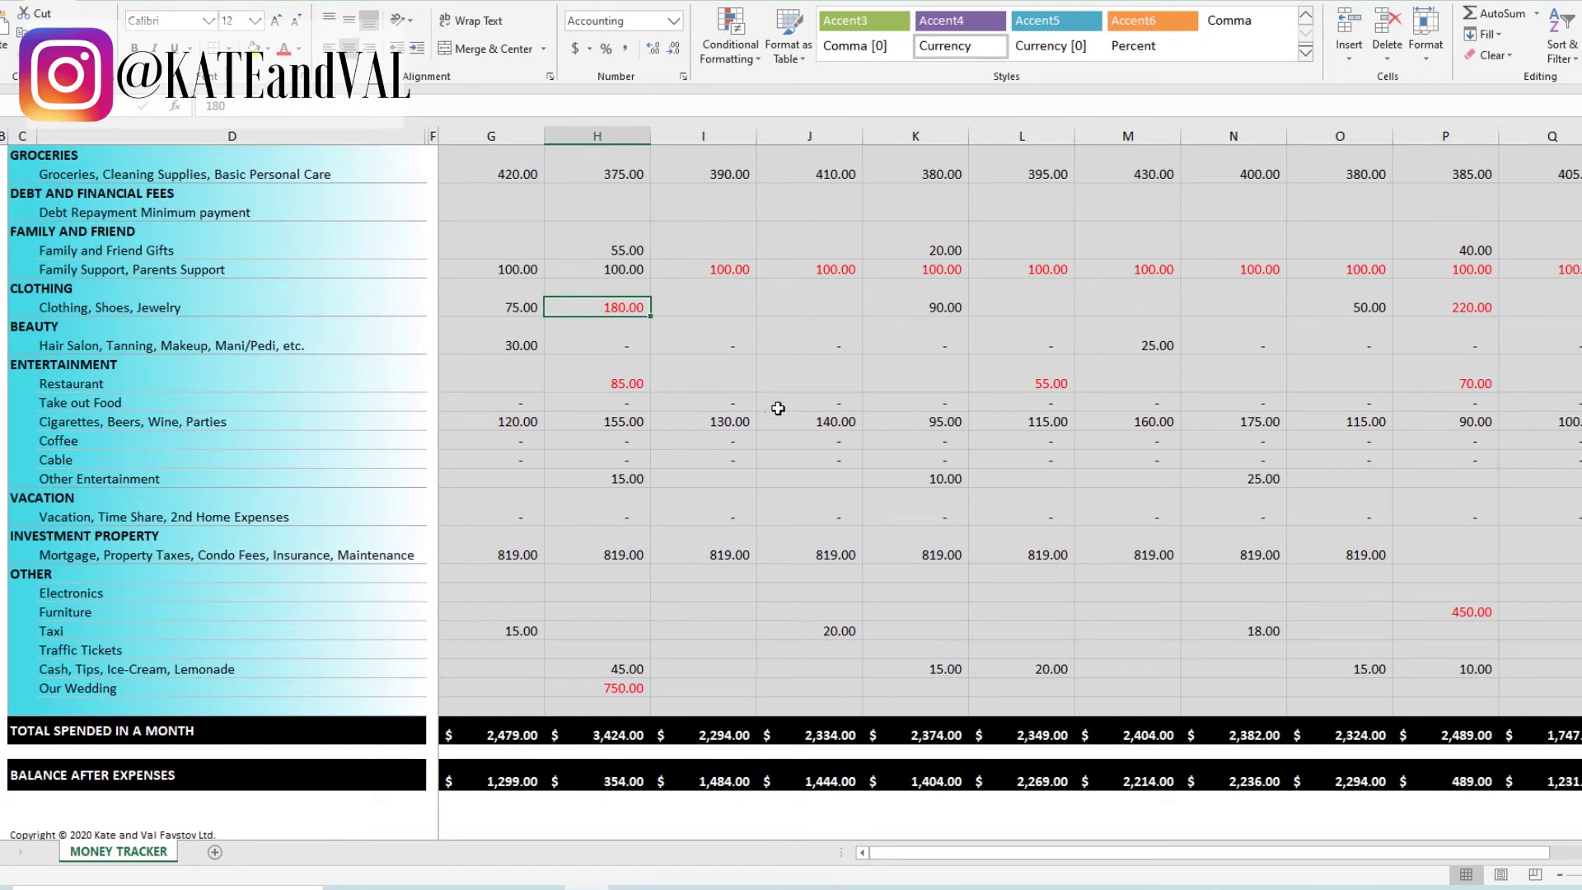
drag(983, 852, 1062, 850)
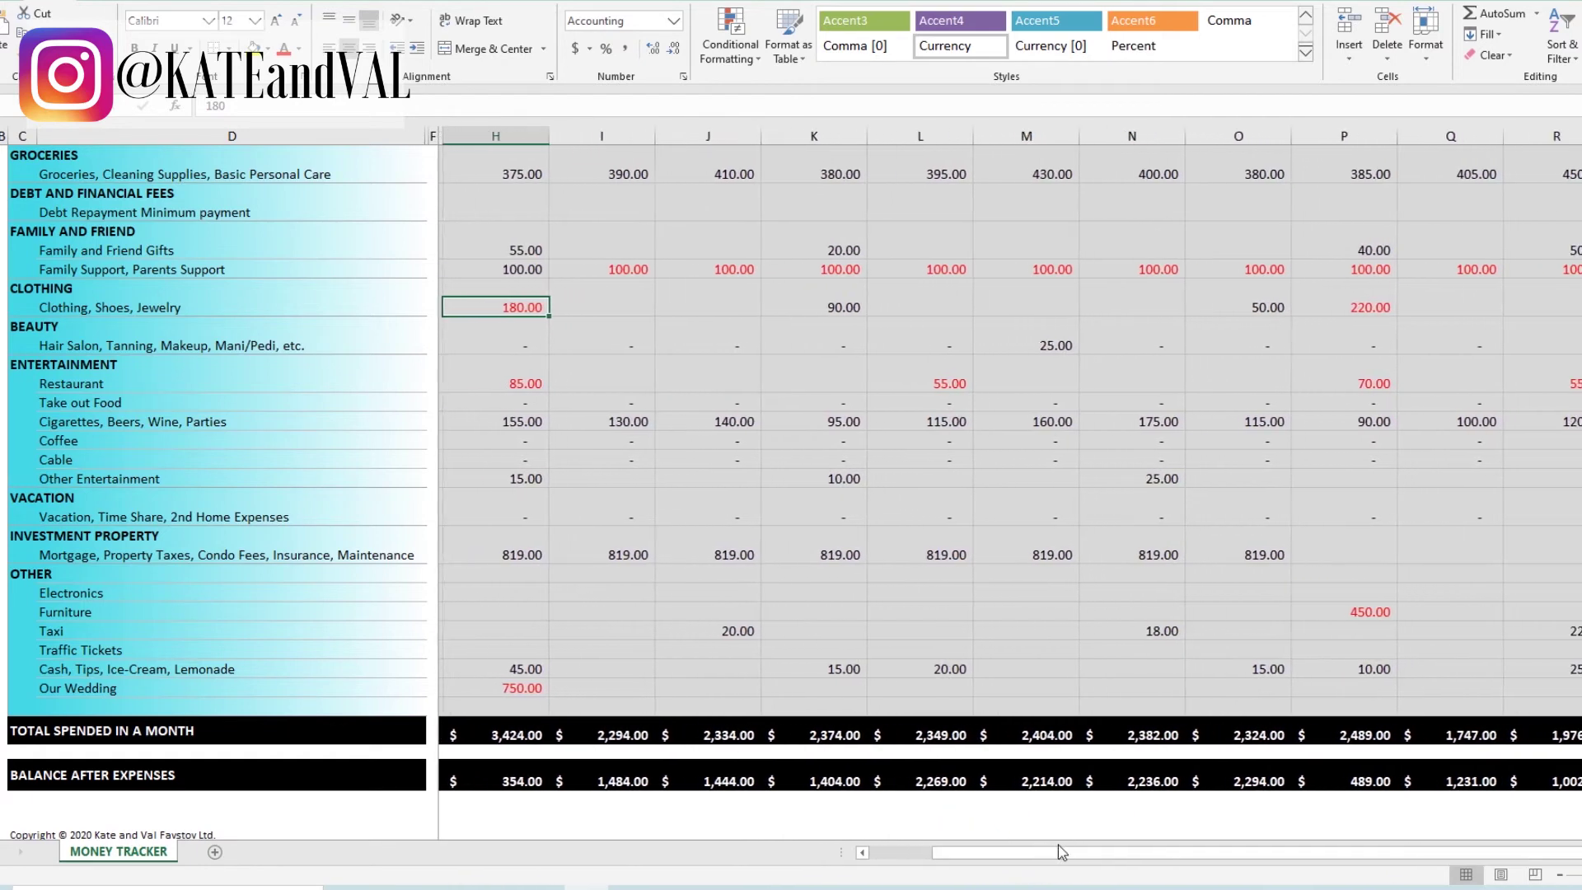
click(1353, 613)
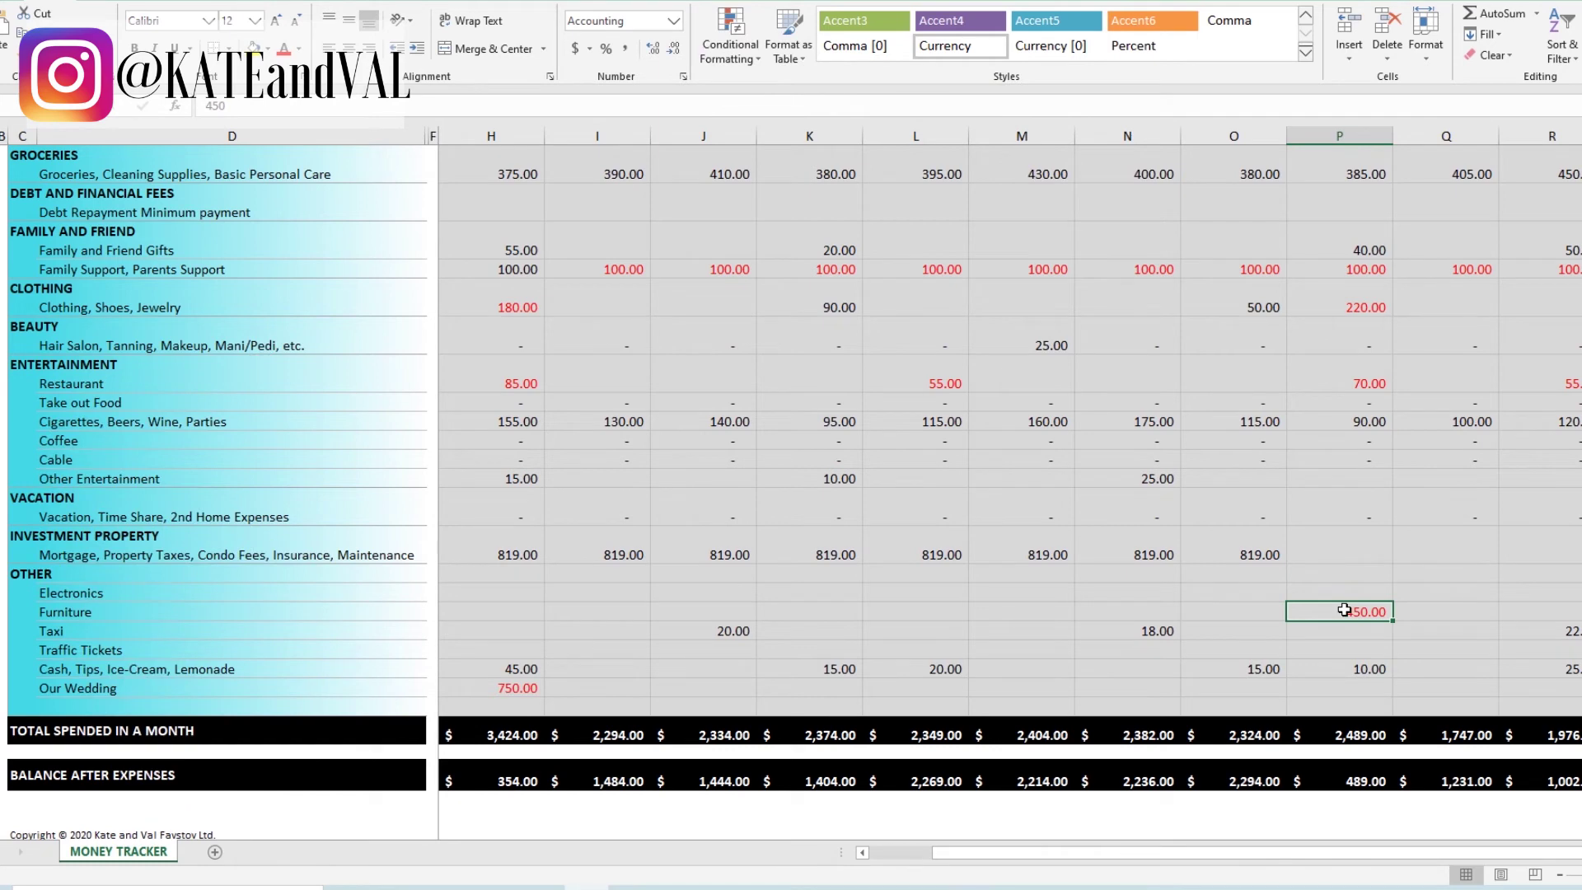
- Examine the October column, checking its rent, electricity, condo fees and property tax before looking over the remaining expenses
scroll(1344, 609, up, 5)
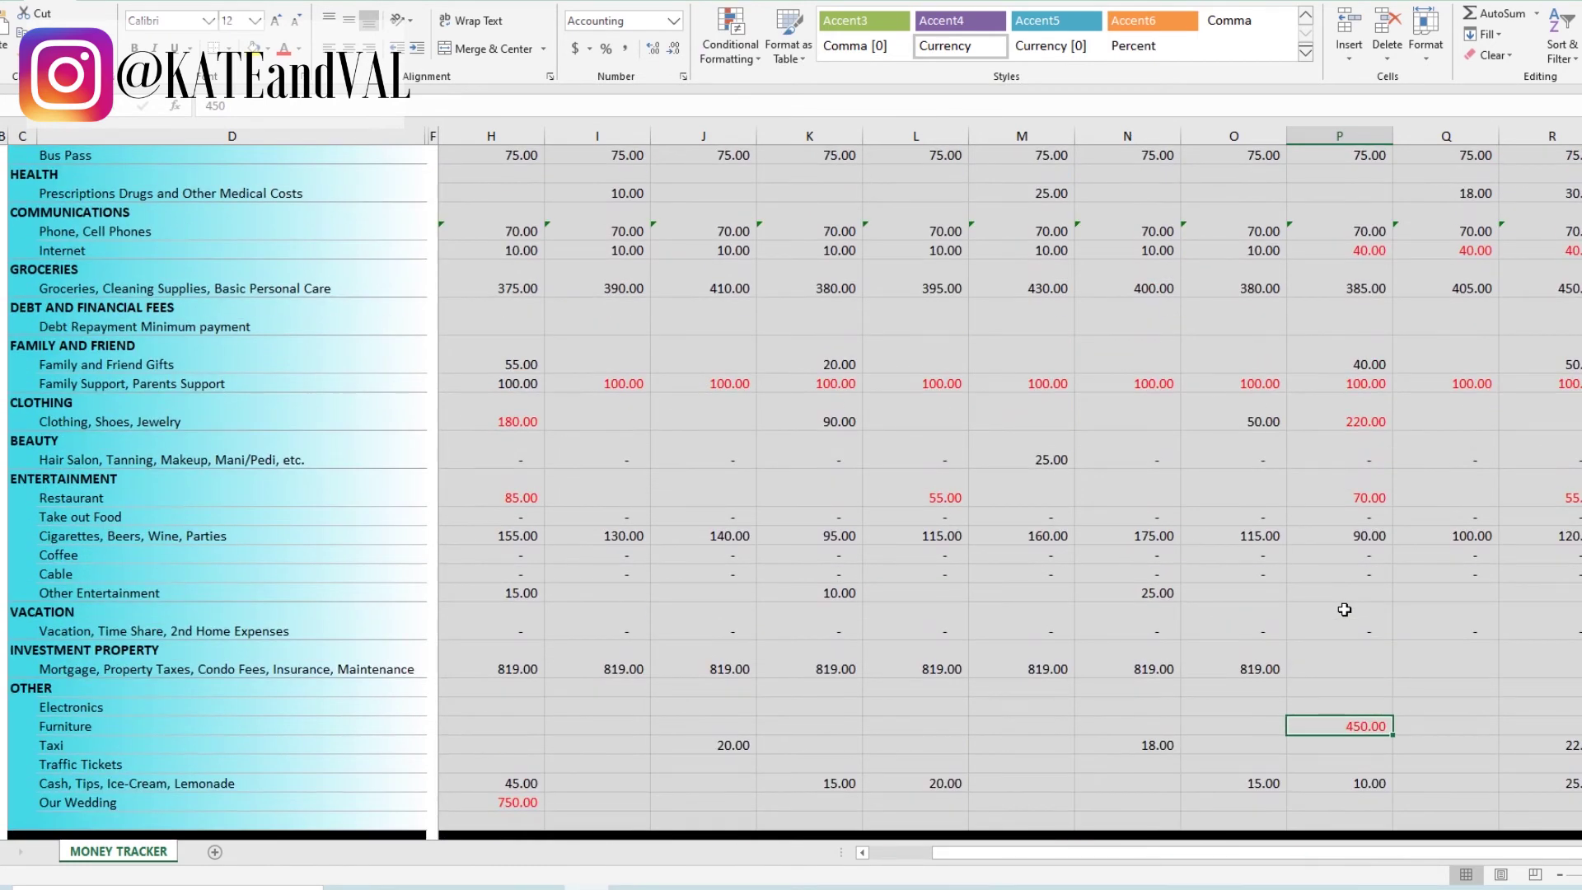
scroll(1344, 610, up, 4)
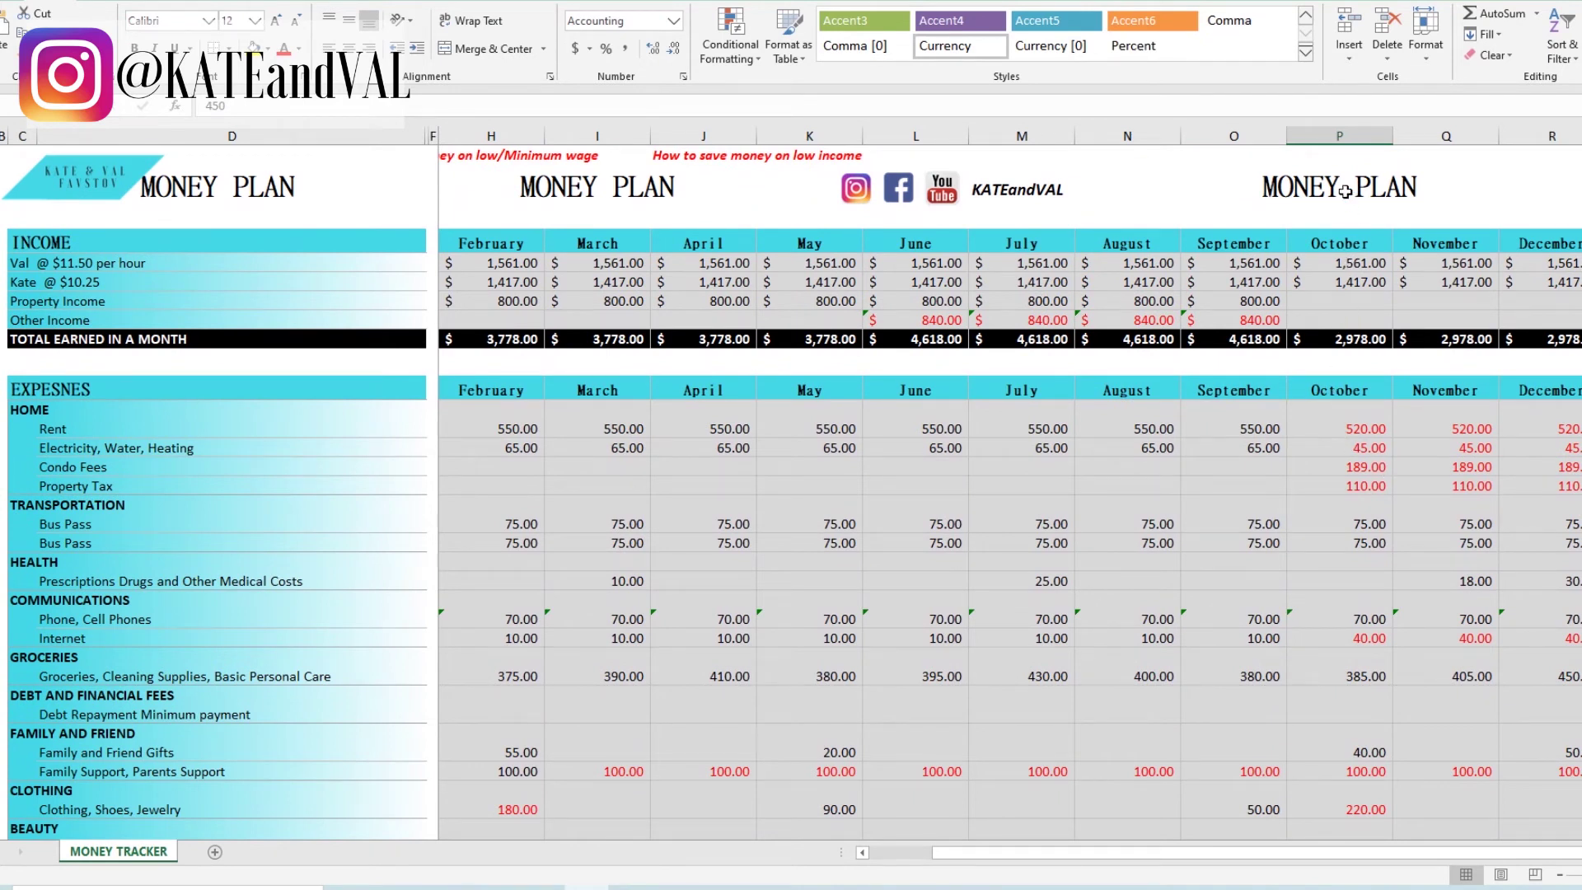
click(1337, 134)
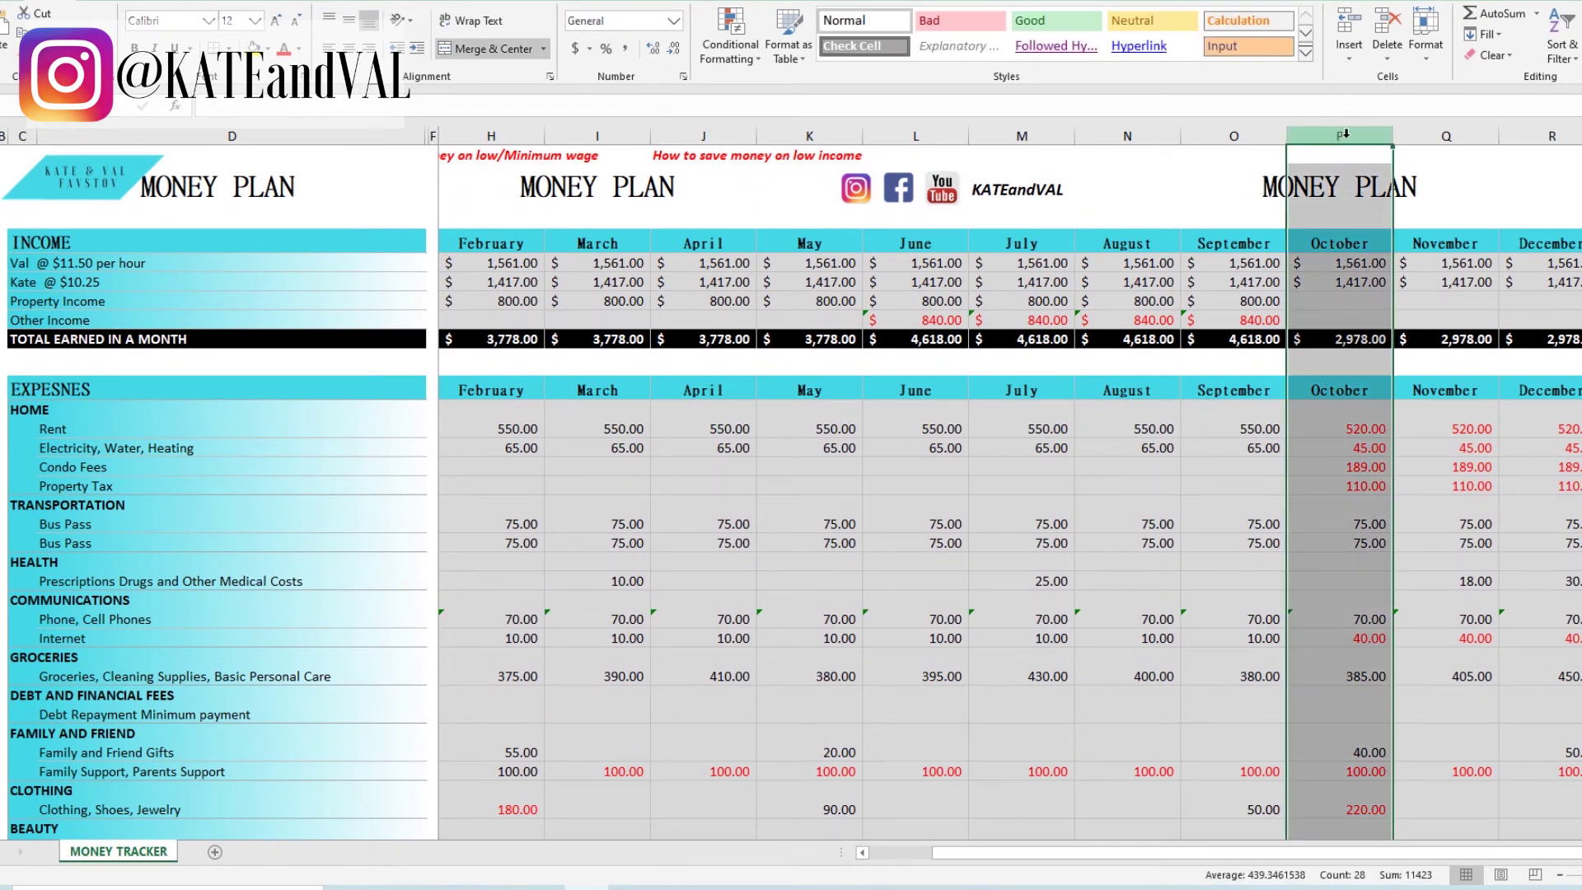
click(1345, 429)
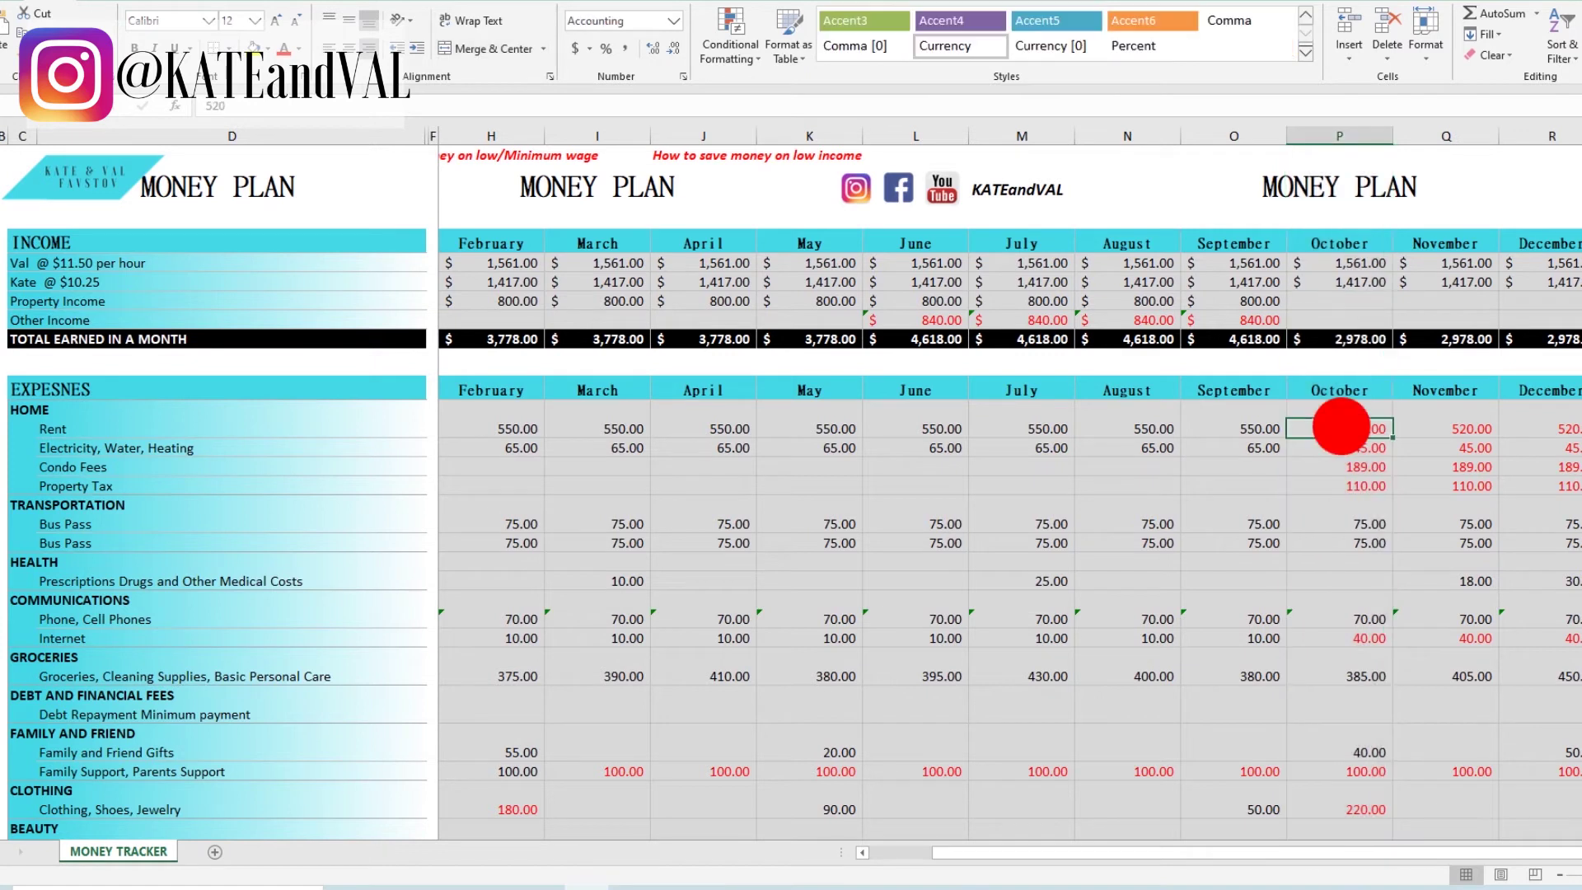
click(1338, 448)
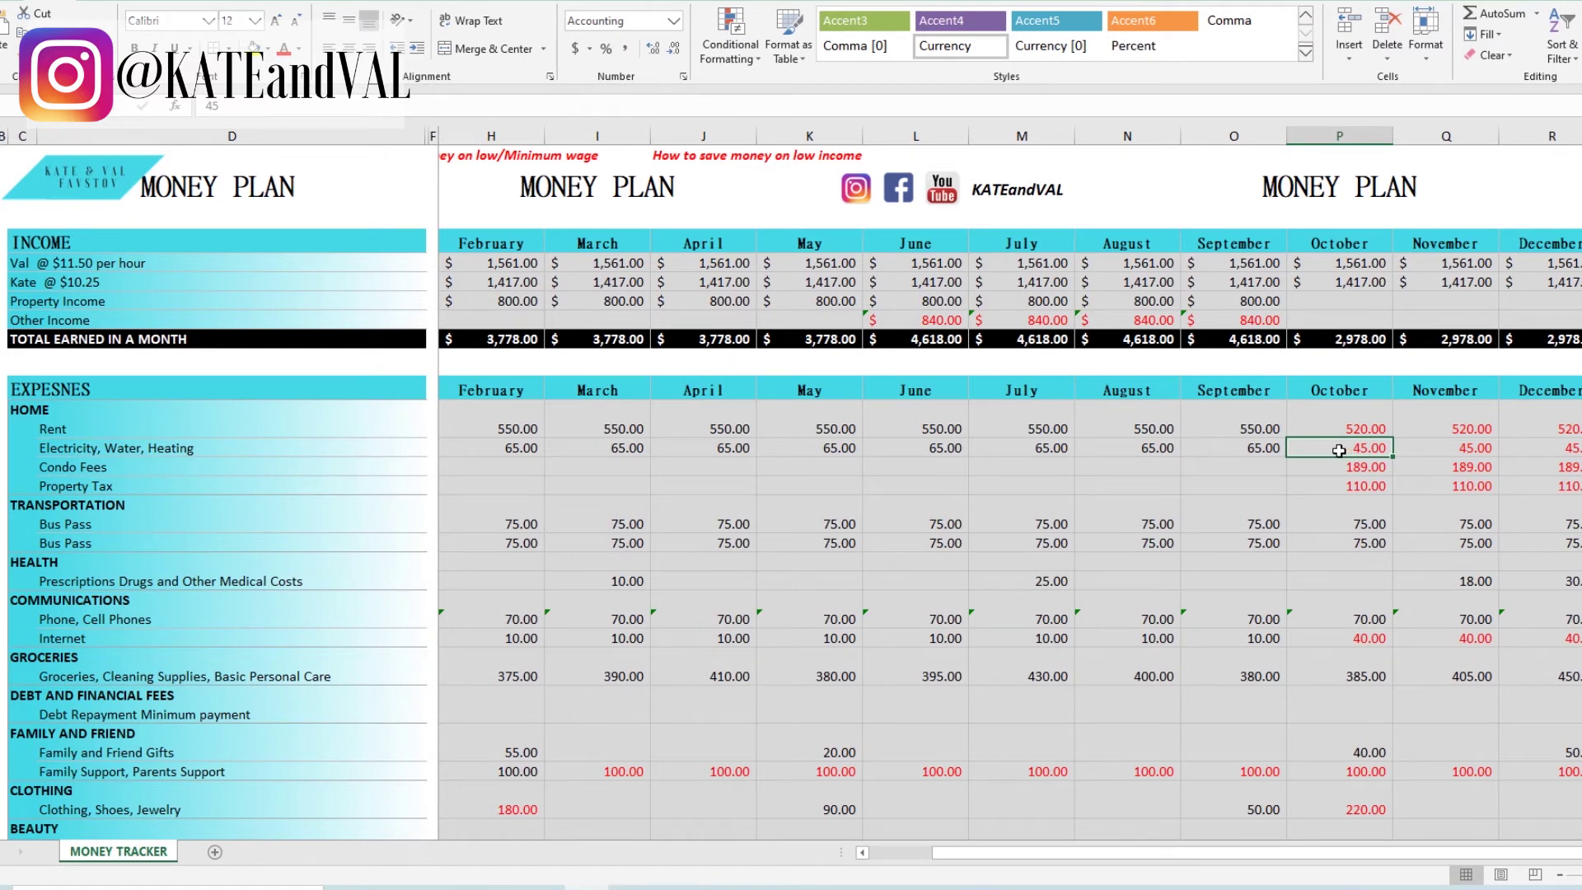
click(1364, 465)
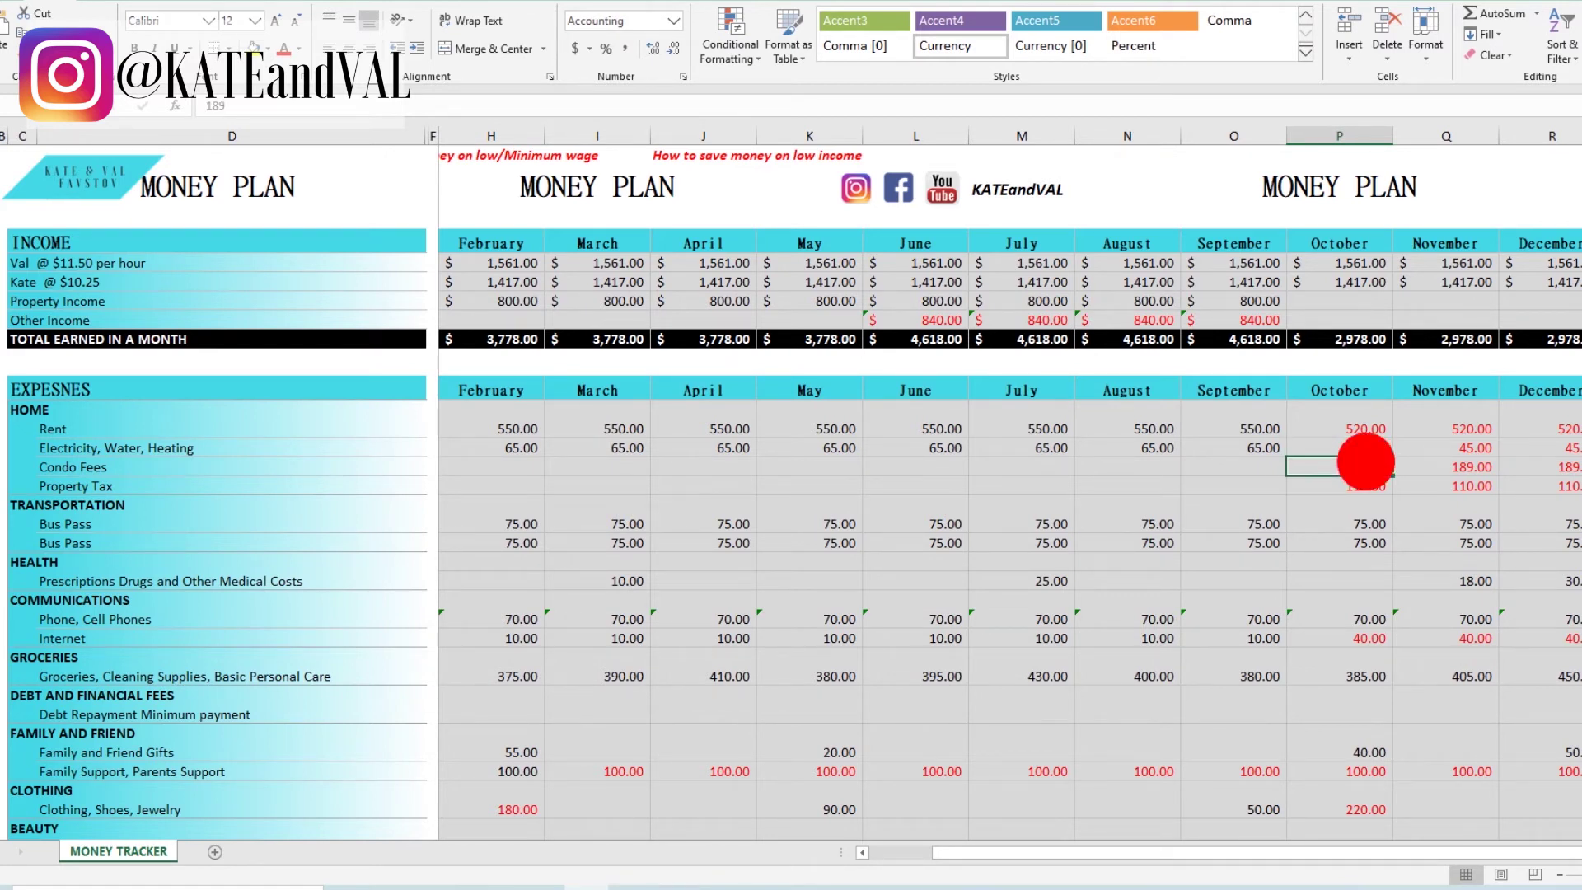
click(1371, 487)
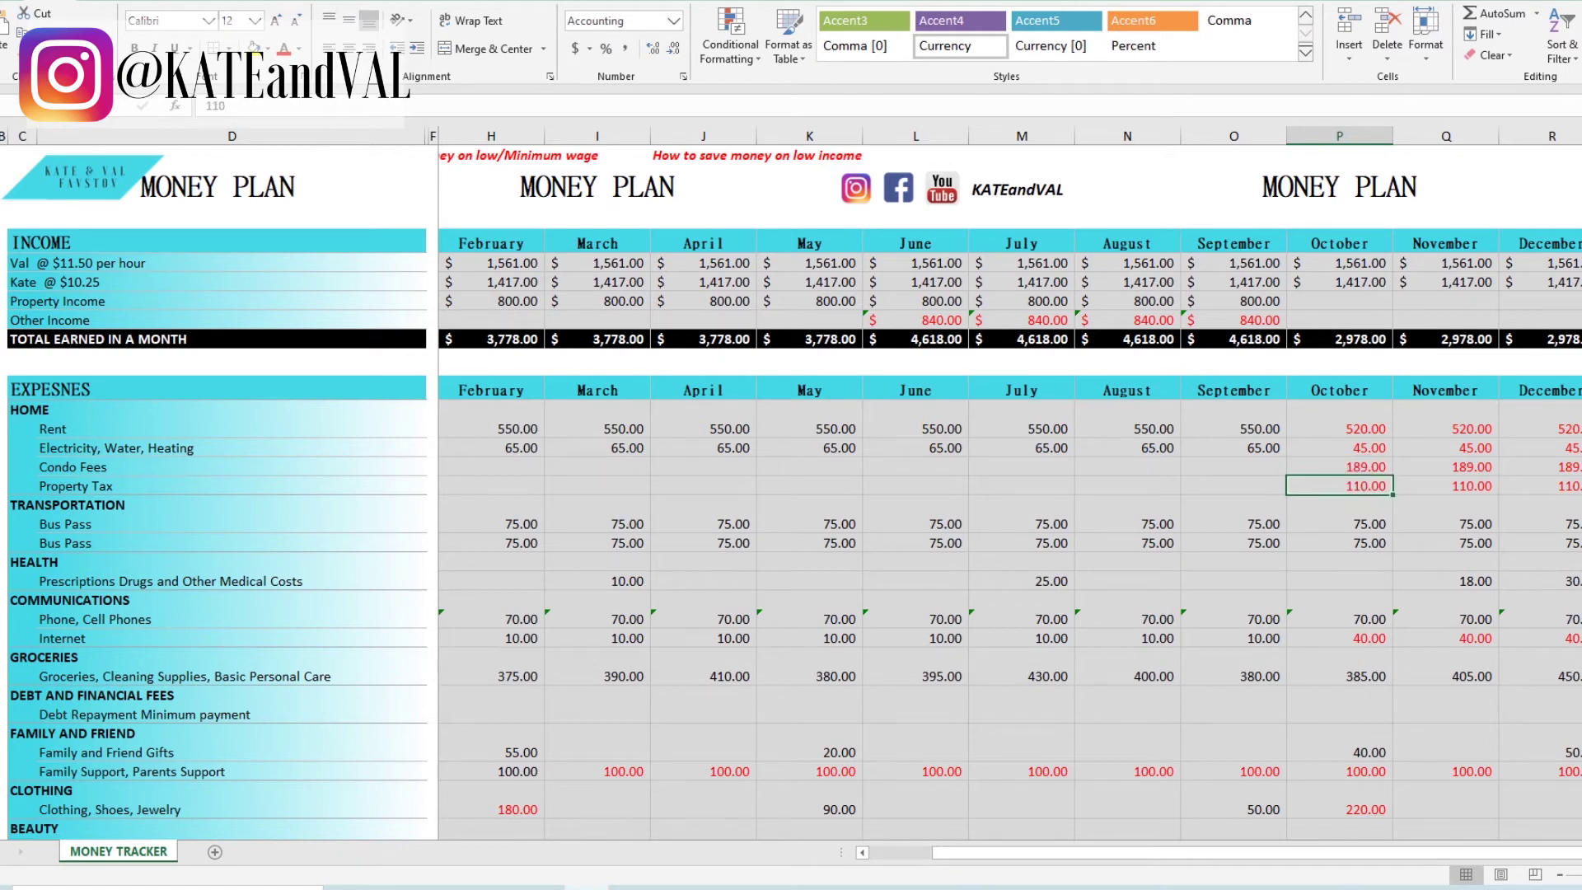
scroll(1009, 494, down, 10)
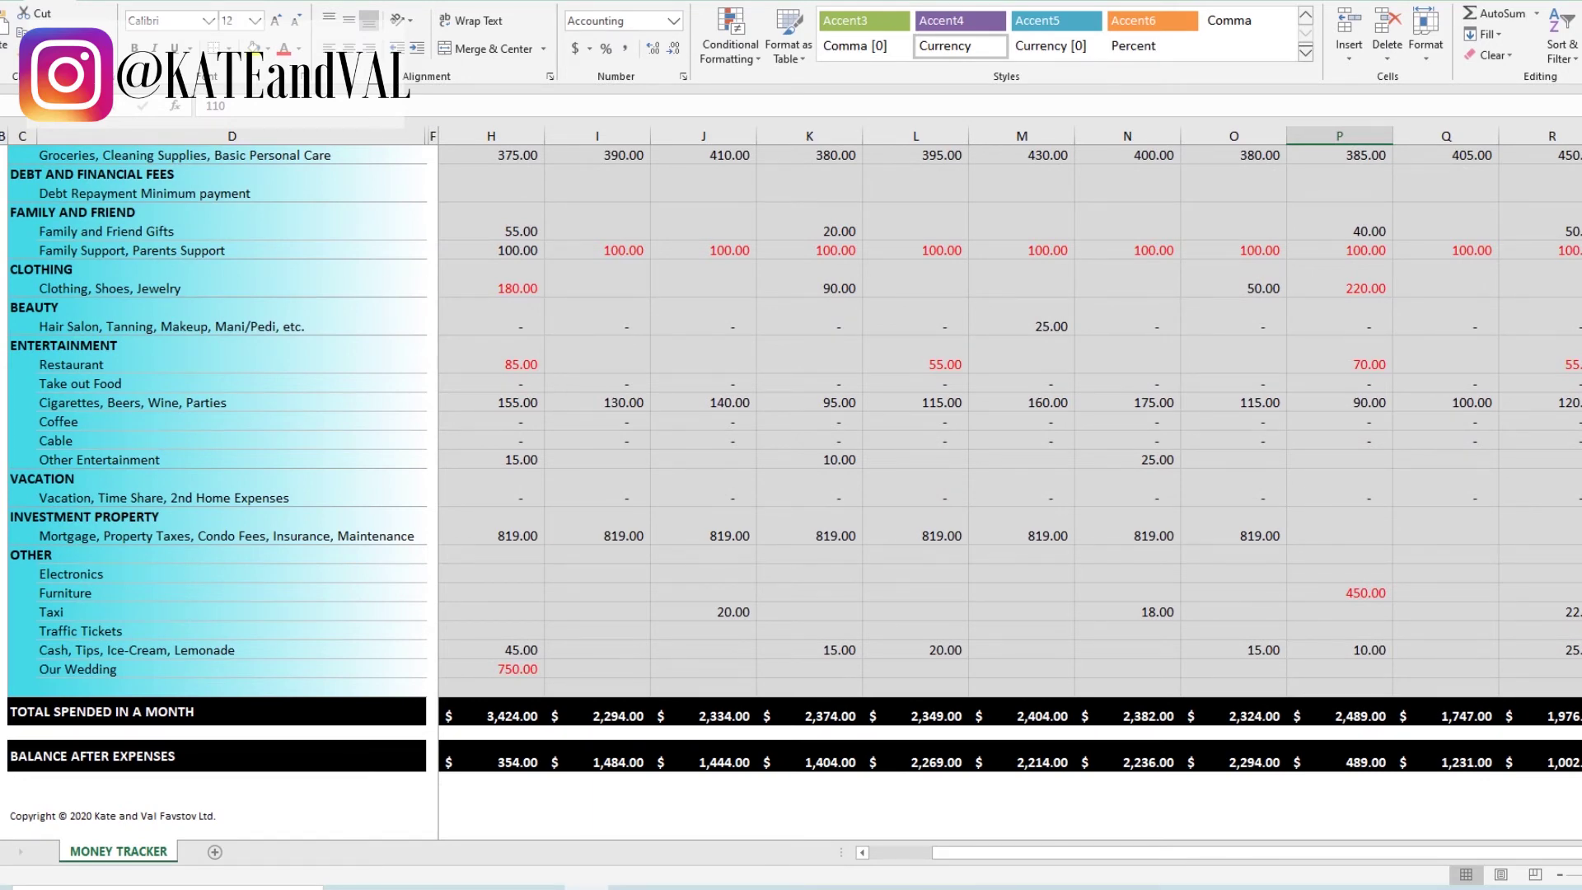
- Review the Other Income entries from June through September, including the July cell
scroll(1009, 494, up, 9)
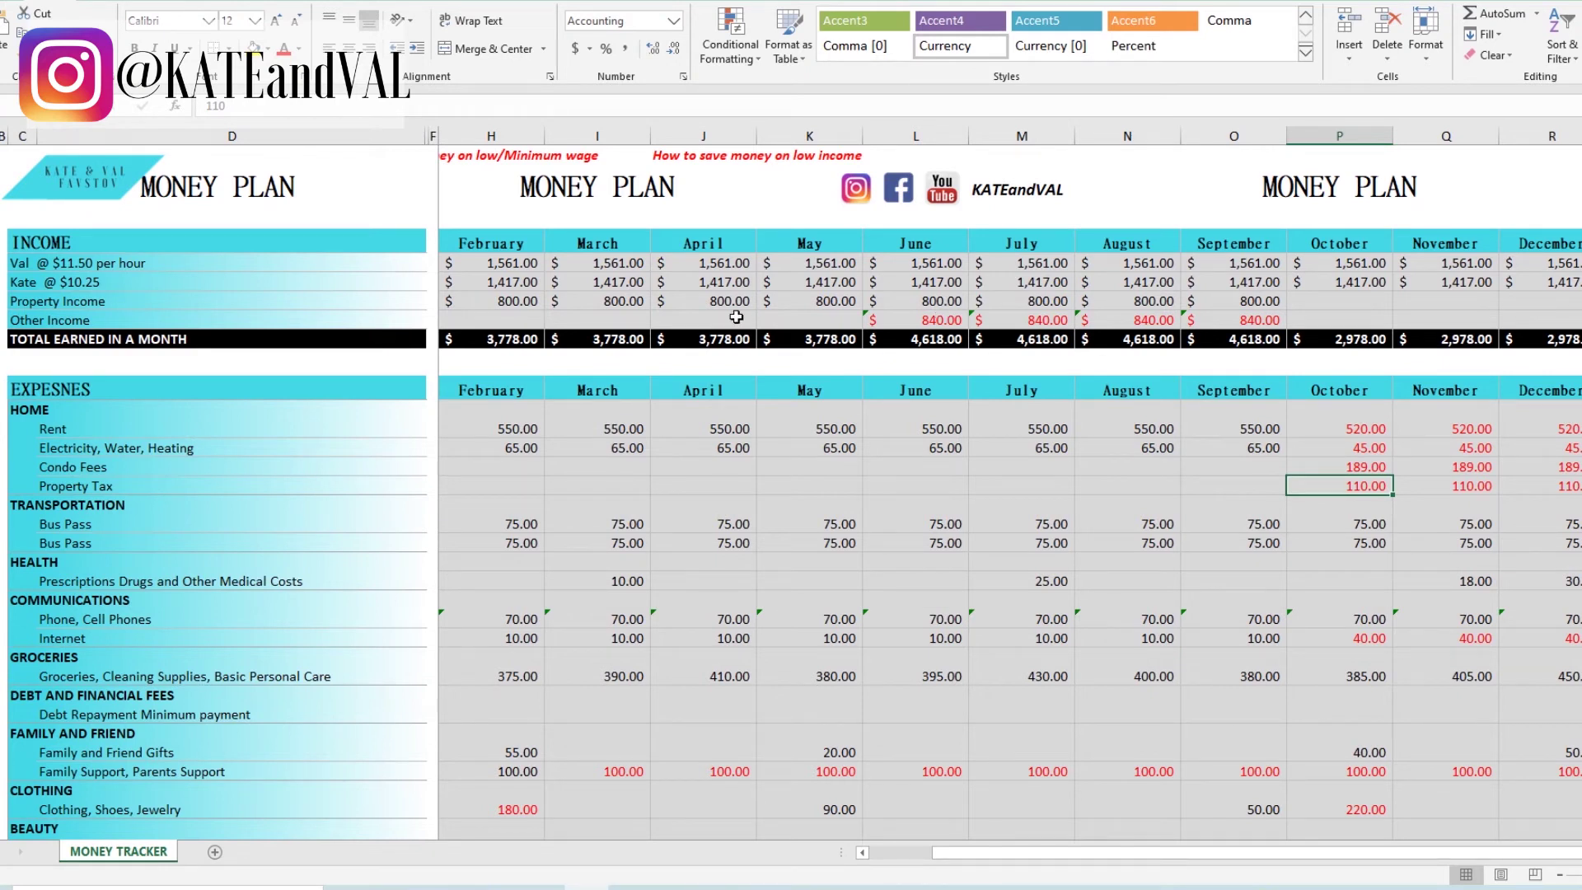
drag(927, 318, 1221, 326)
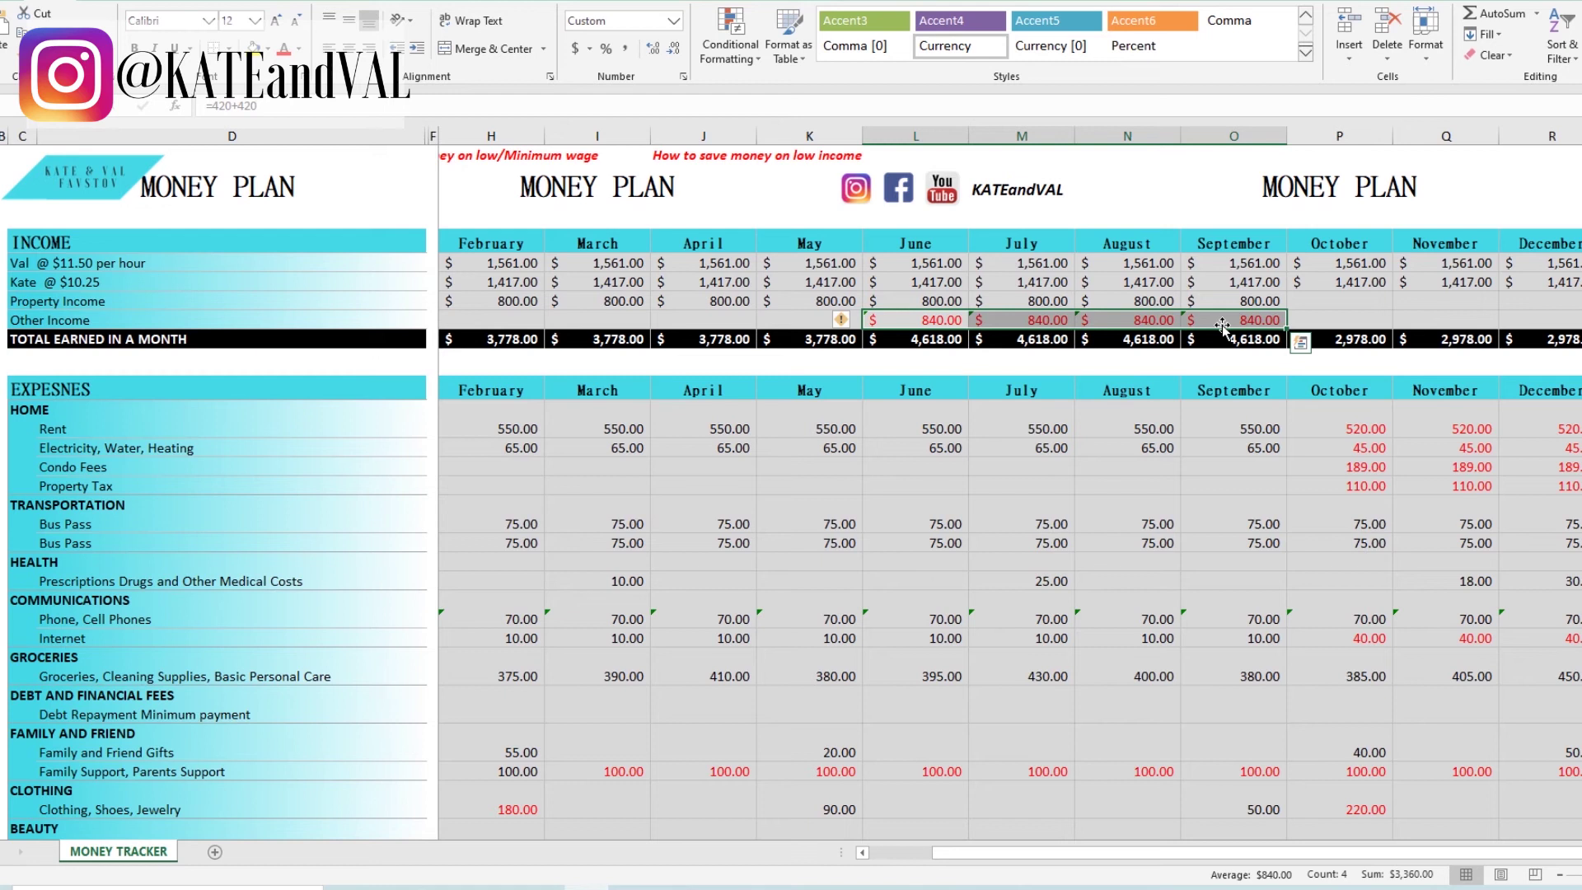
click(1023, 321)
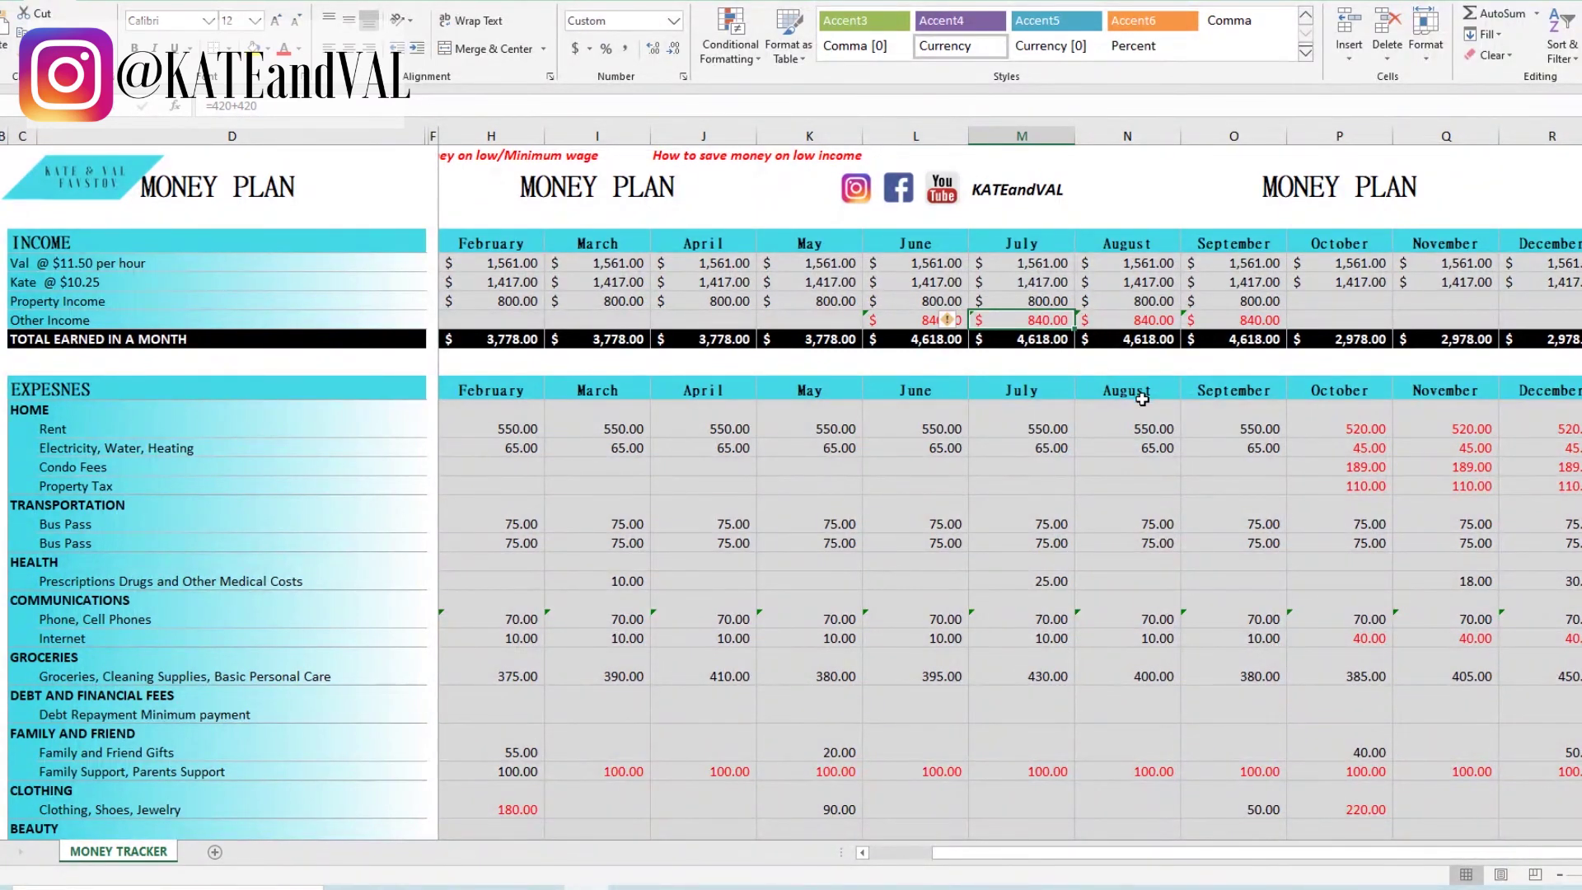
- Bring the yearly totals column into view and check the total income earned for the year
scroll(1140, 399, down, 5)
scroll(1163, 455, down, 5)
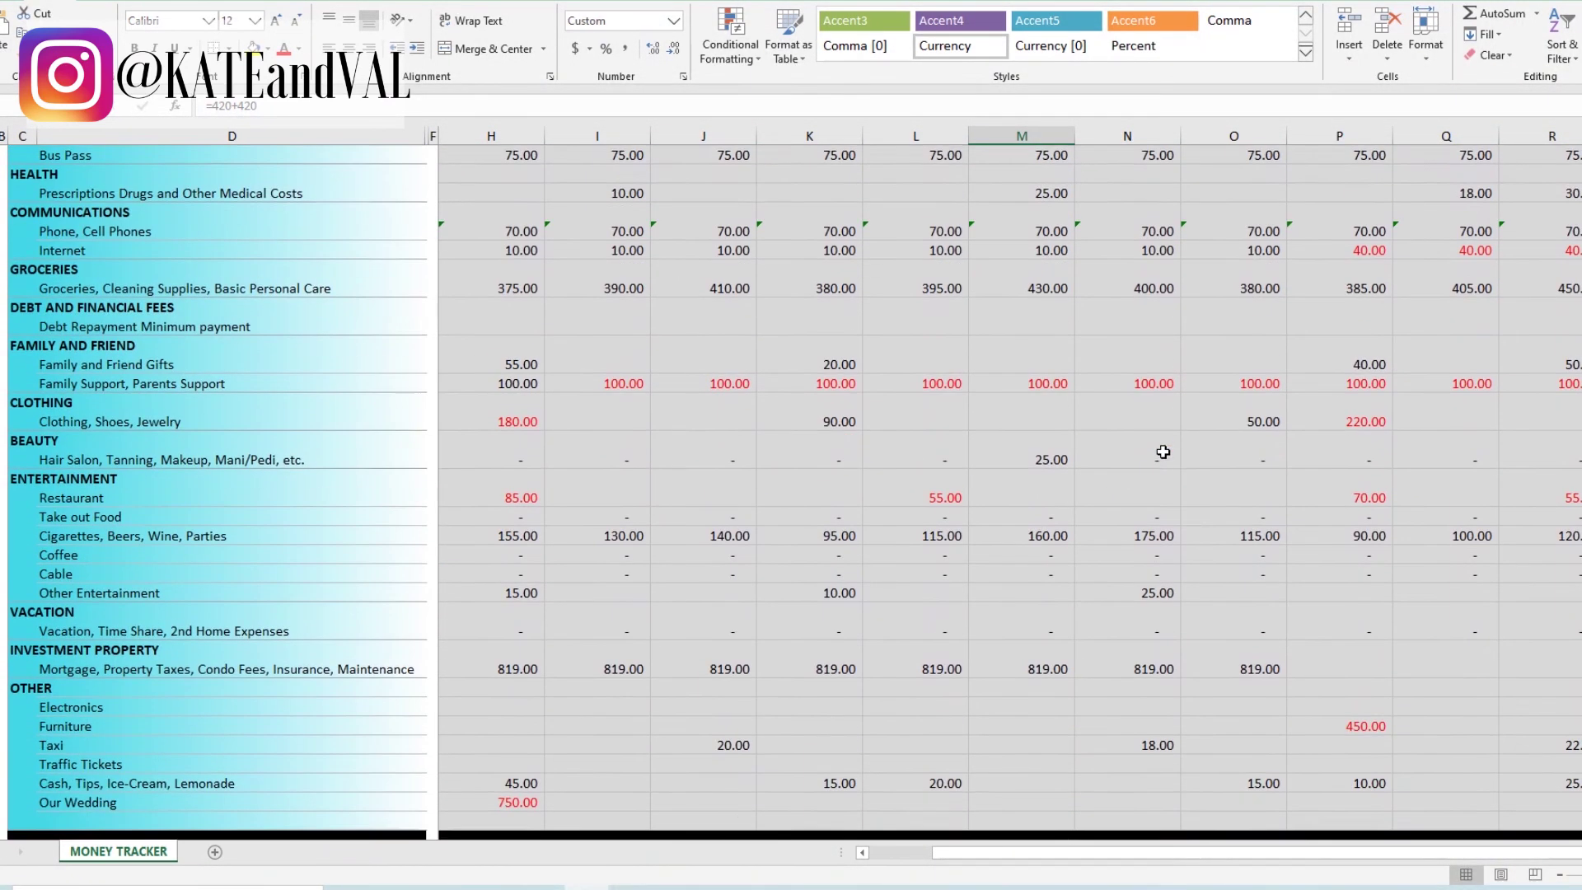
drag(1188, 857, 1441, 824)
scroll(1548, 402, up, 2)
scroll(1434, 401, up, 8)
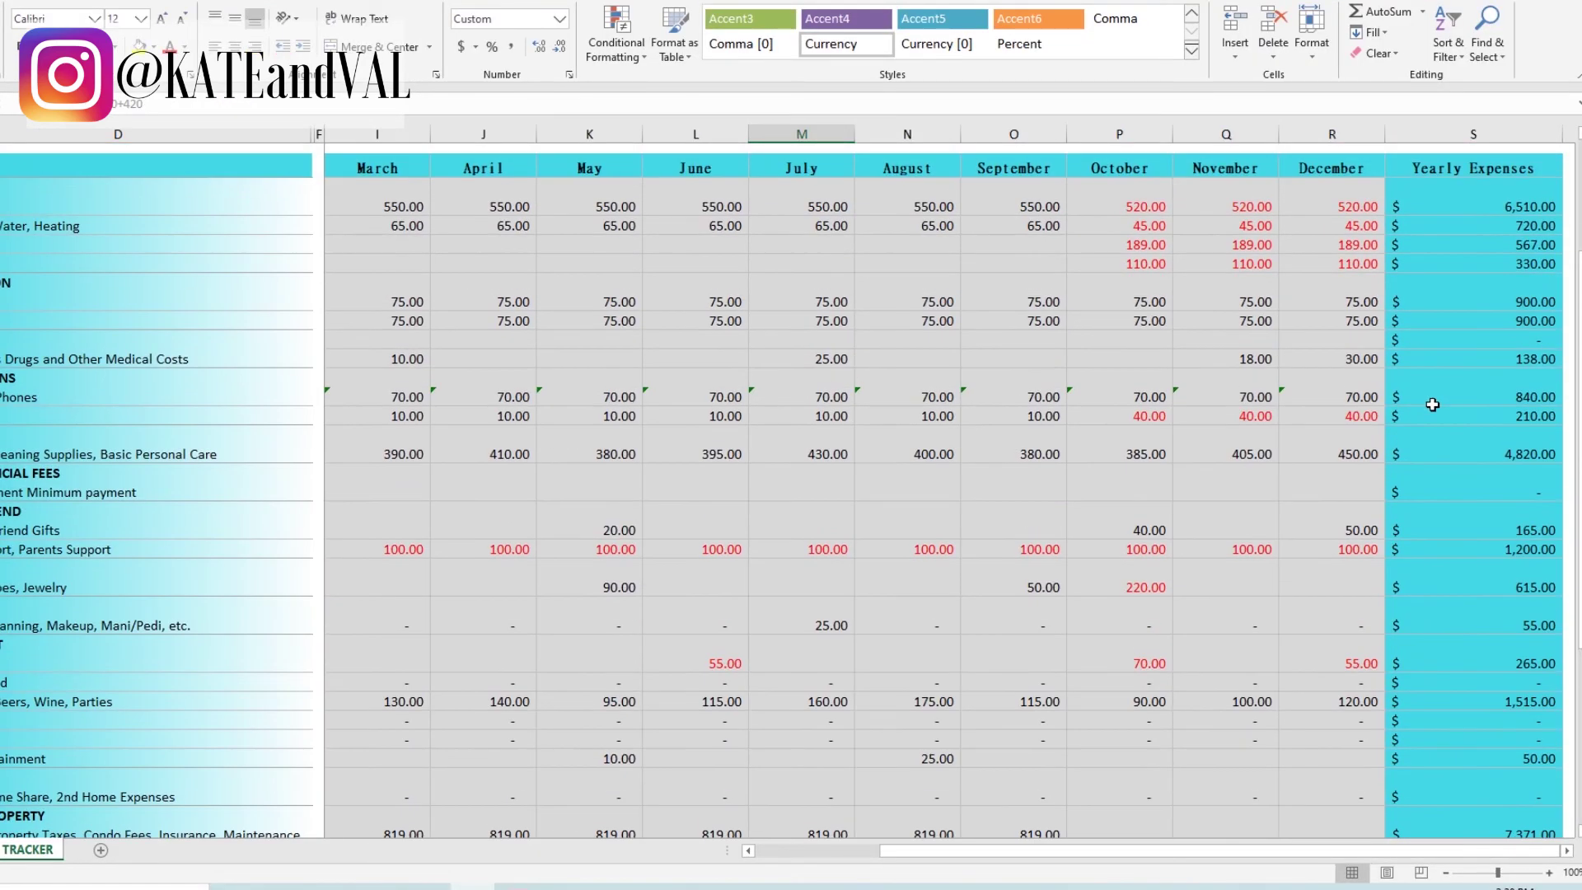
click(1506, 338)
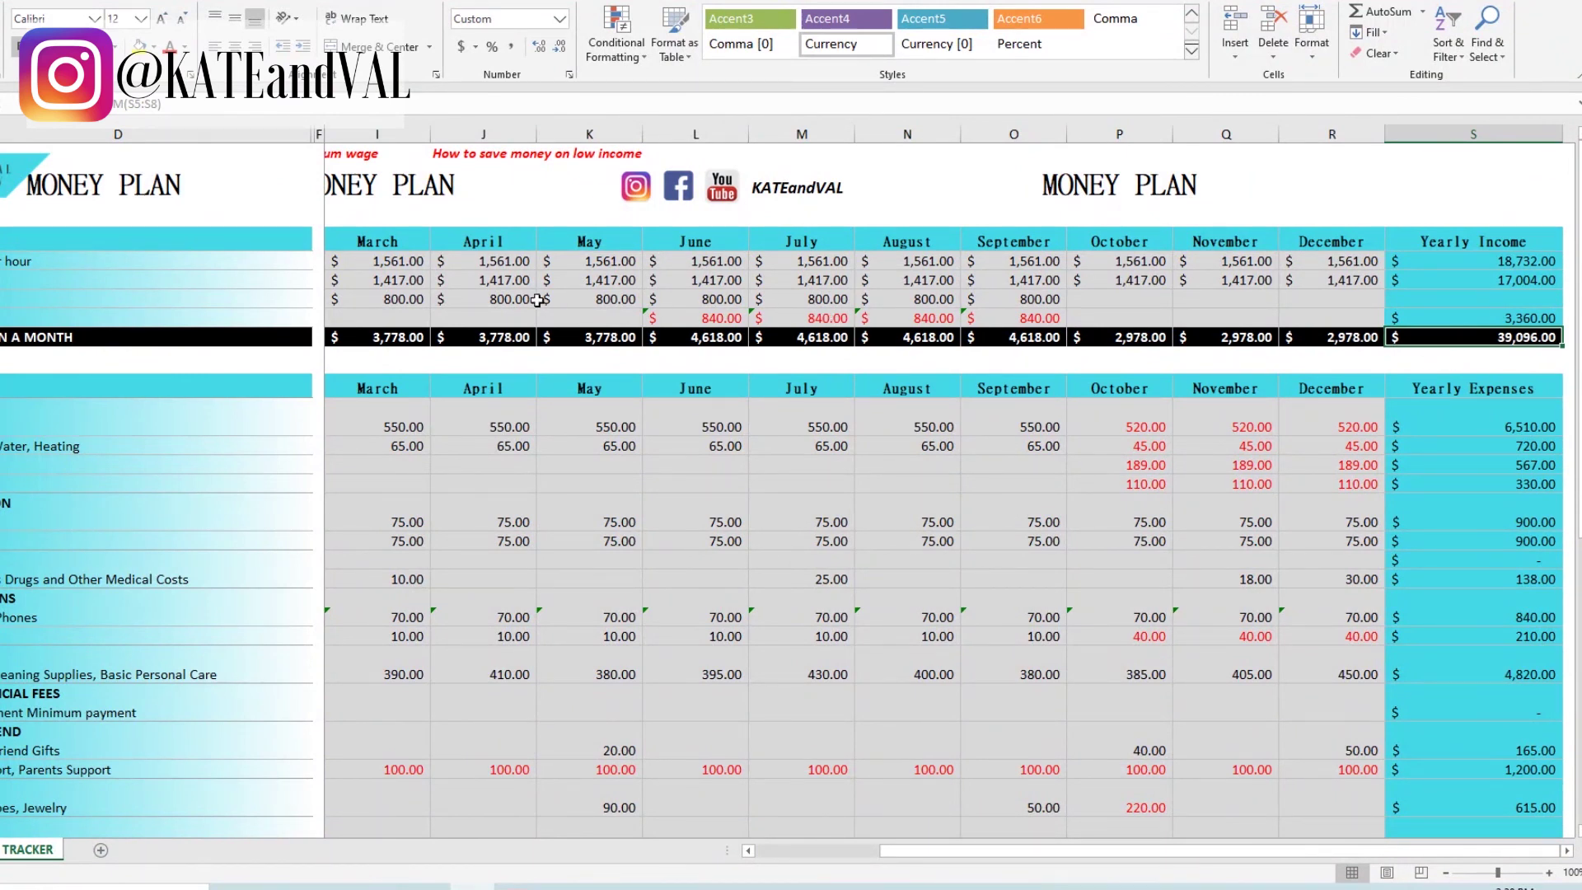
- Review property income for March through September and other income for June through September against the yearly earned total
drag(401, 301, 1015, 297)
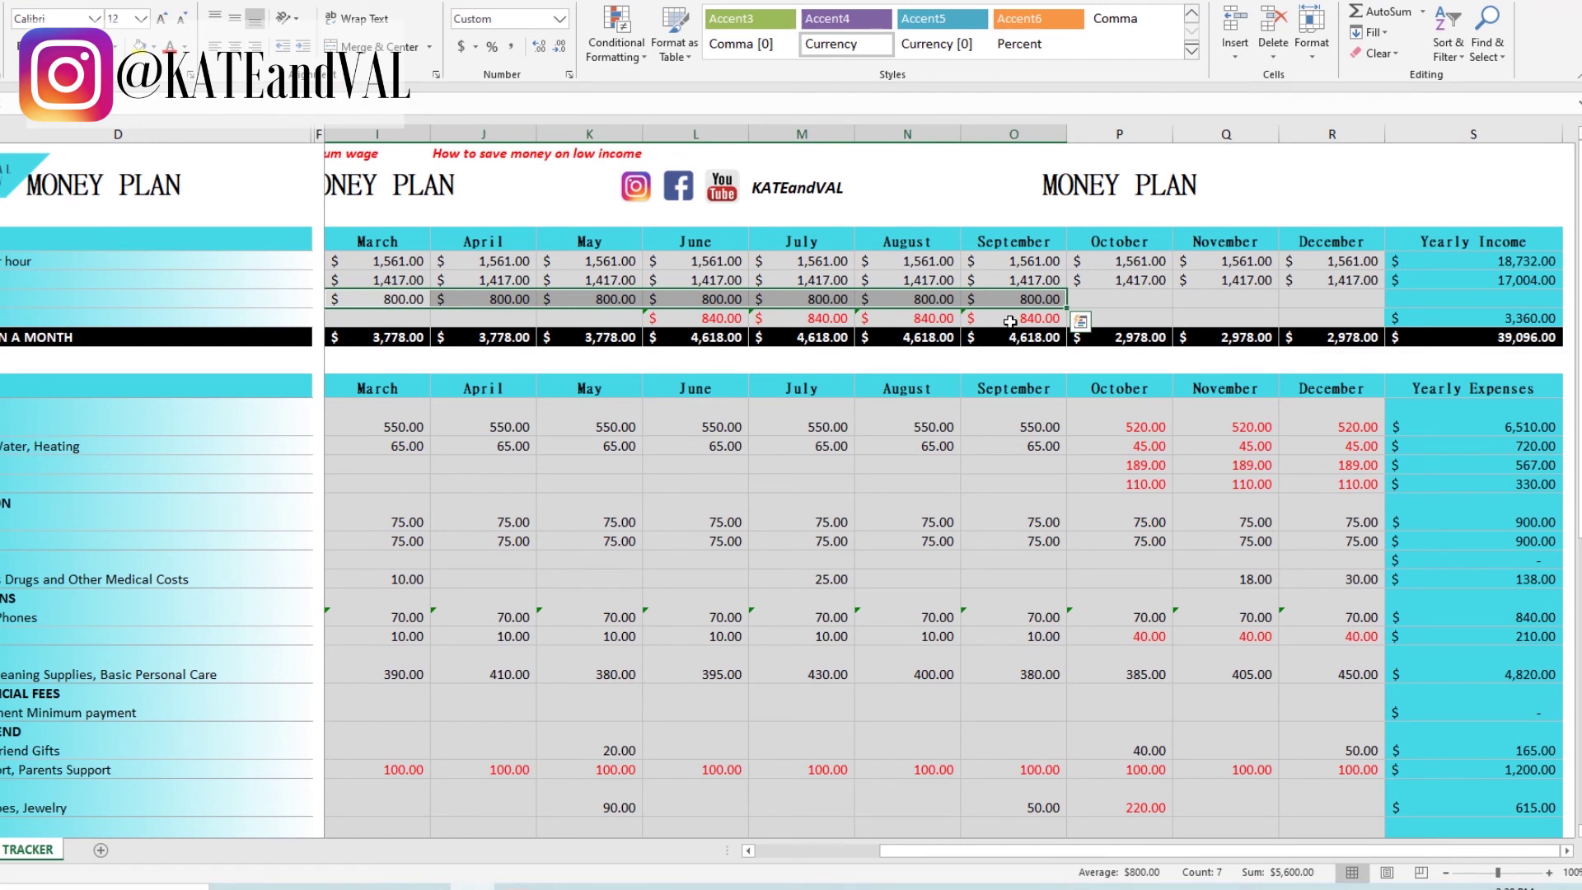
drag(722, 320, 968, 311)
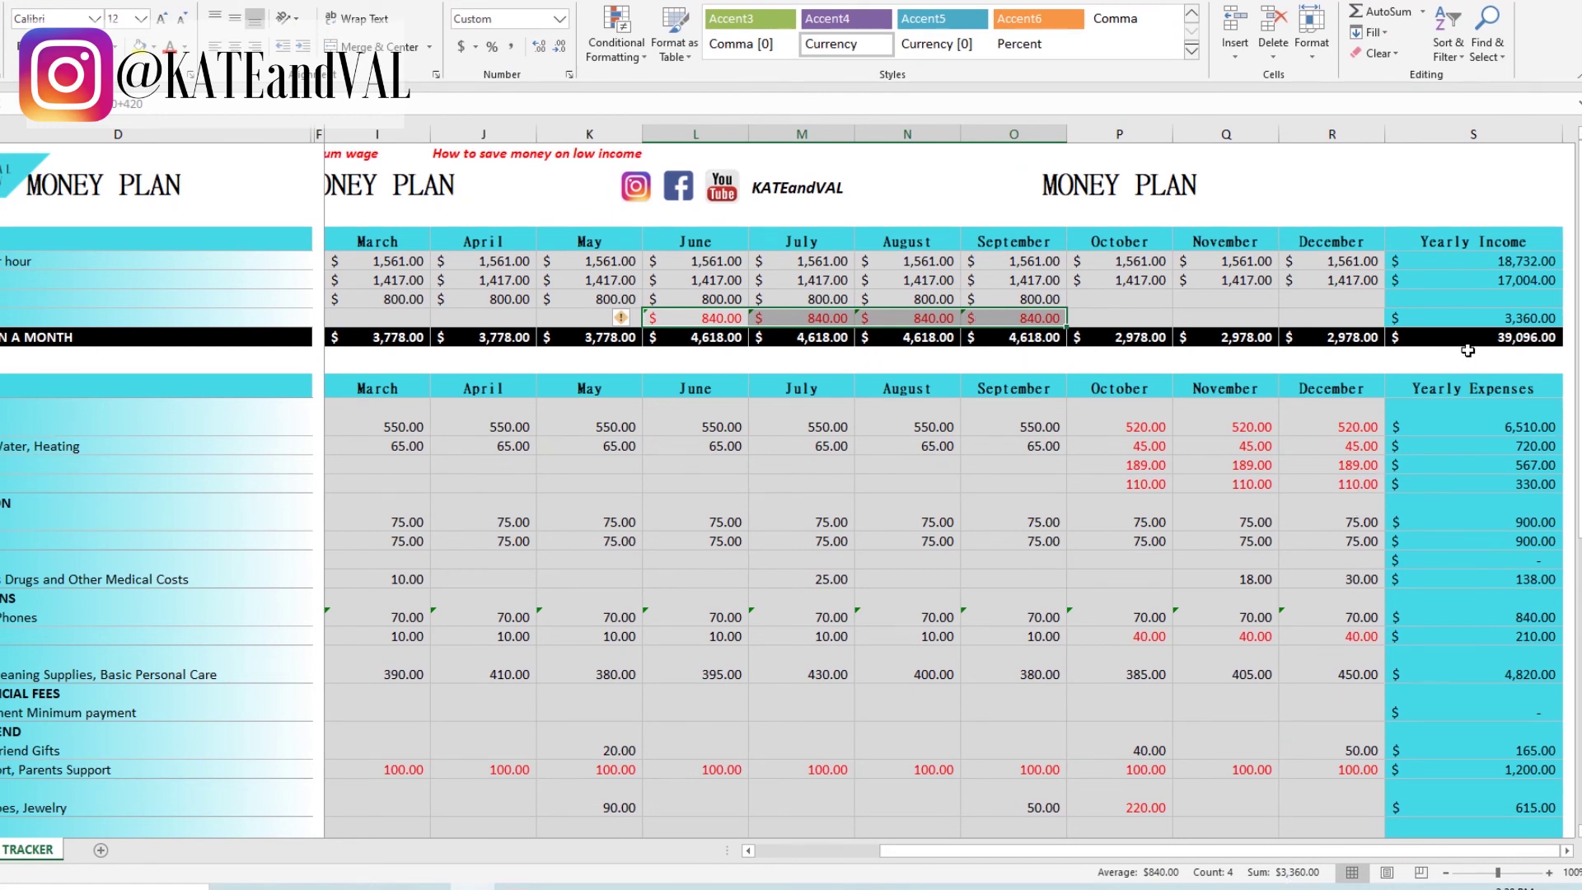
click(1465, 341)
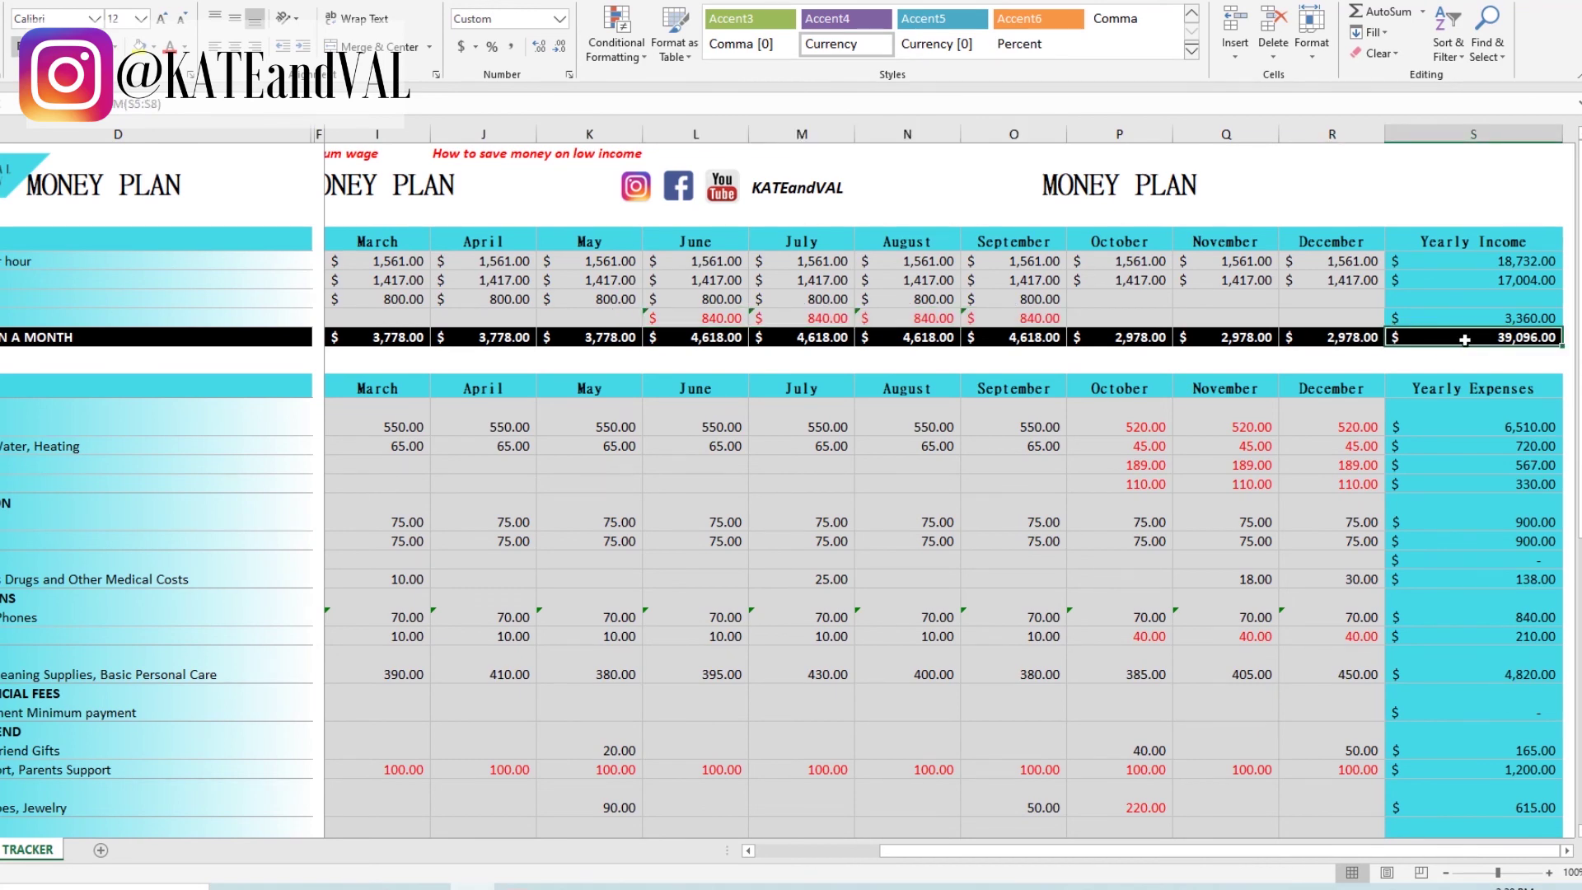
- Check the yearly total spent and the yearly balance after expenses
scroll(1462, 339, down, 11)
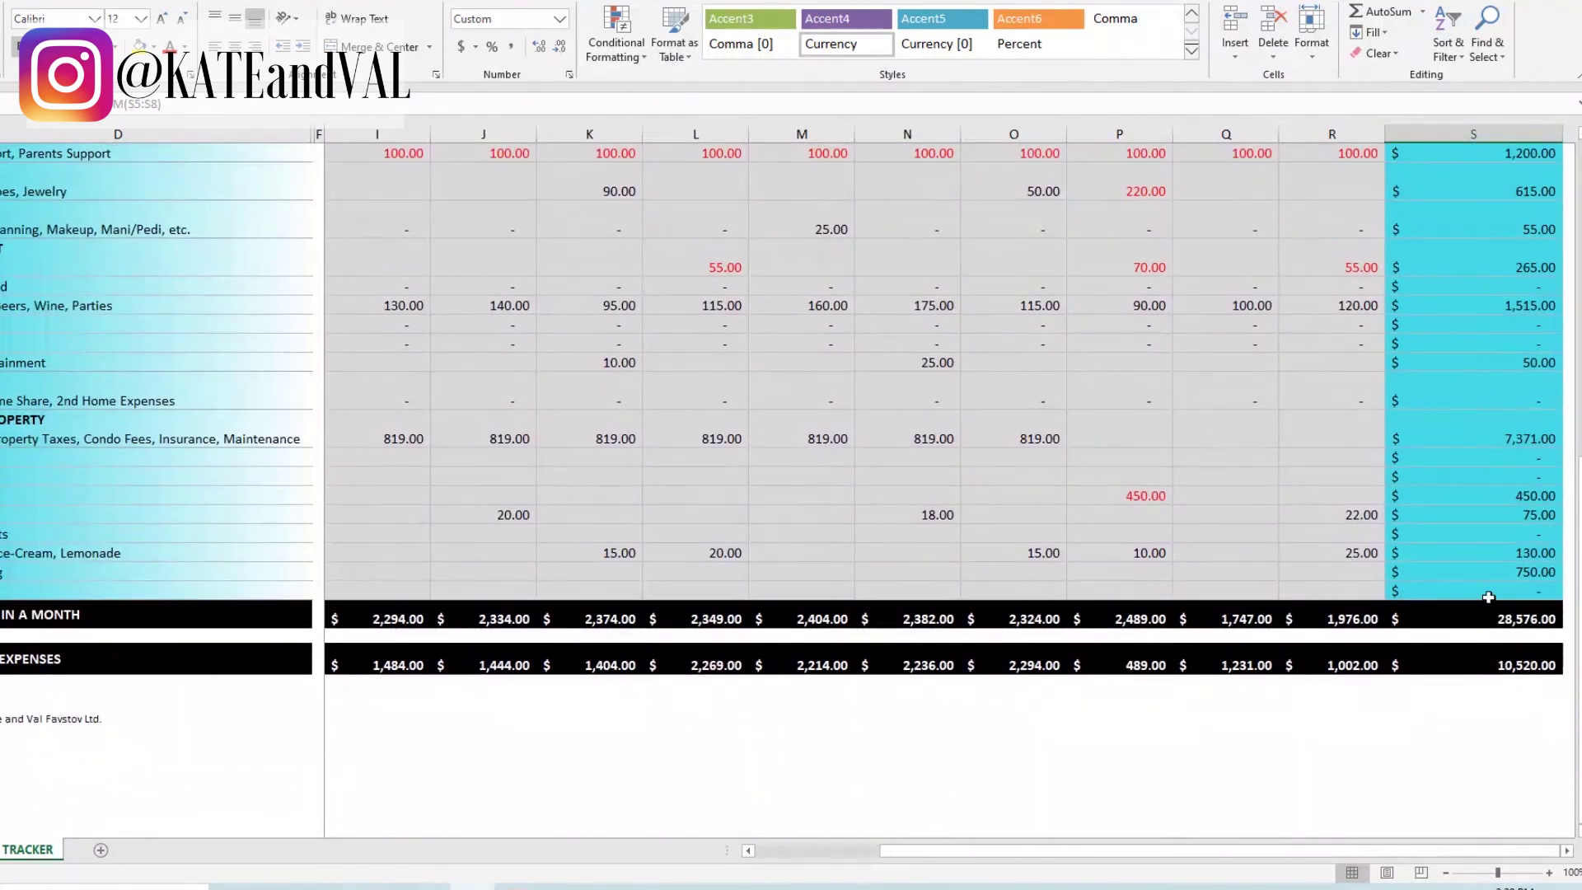
click(1465, 619)
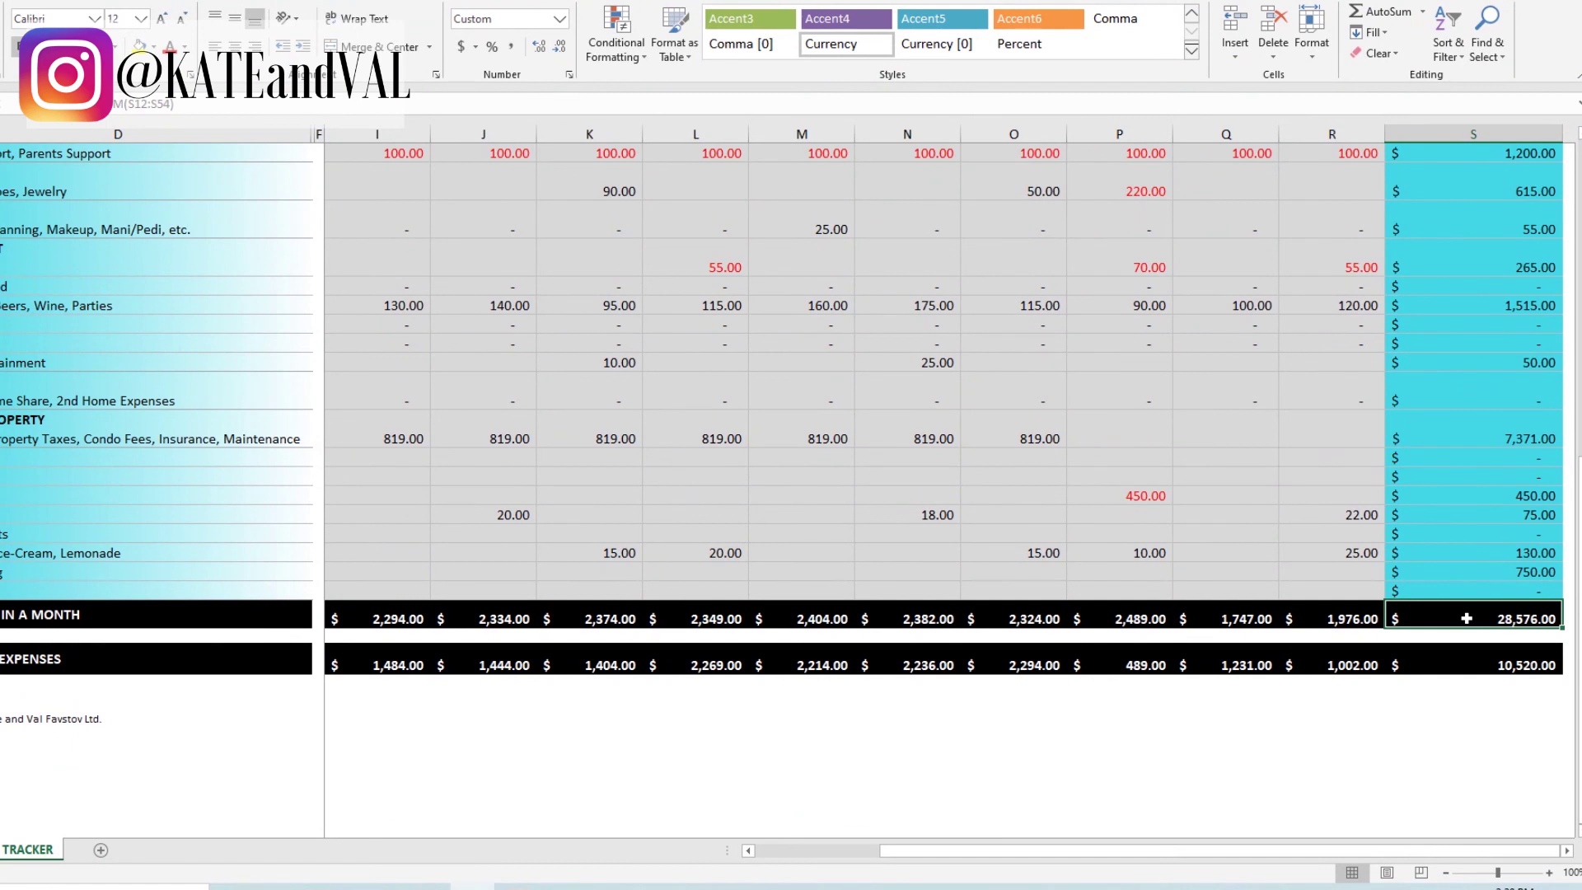
click(1470, 665)
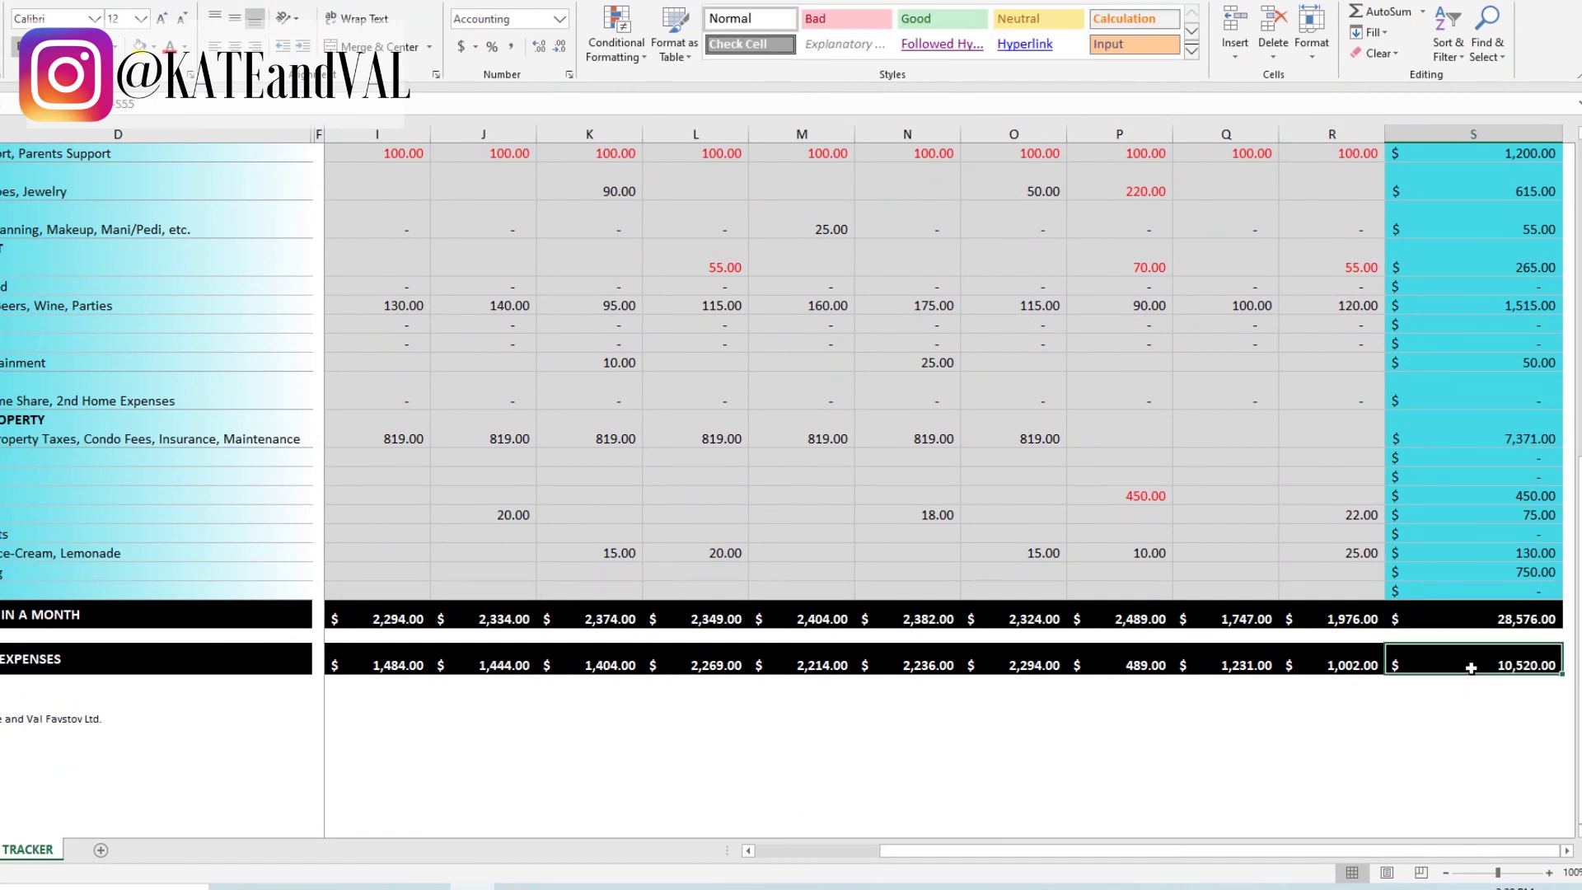